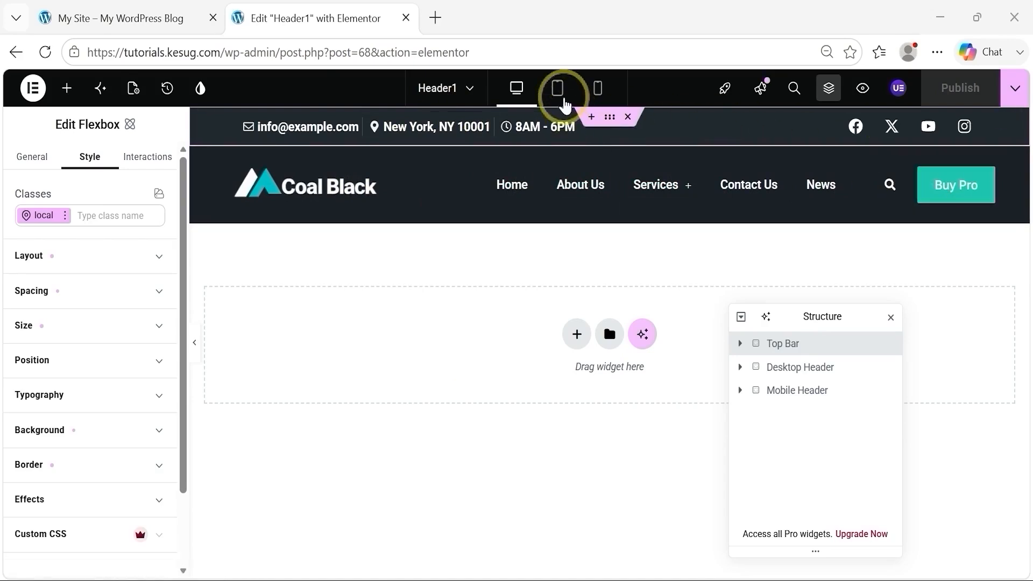
Step: Preview the header in the tablet layout, then return to the desktop layout and inspect the Desktop Header container
left_click(562, 99)
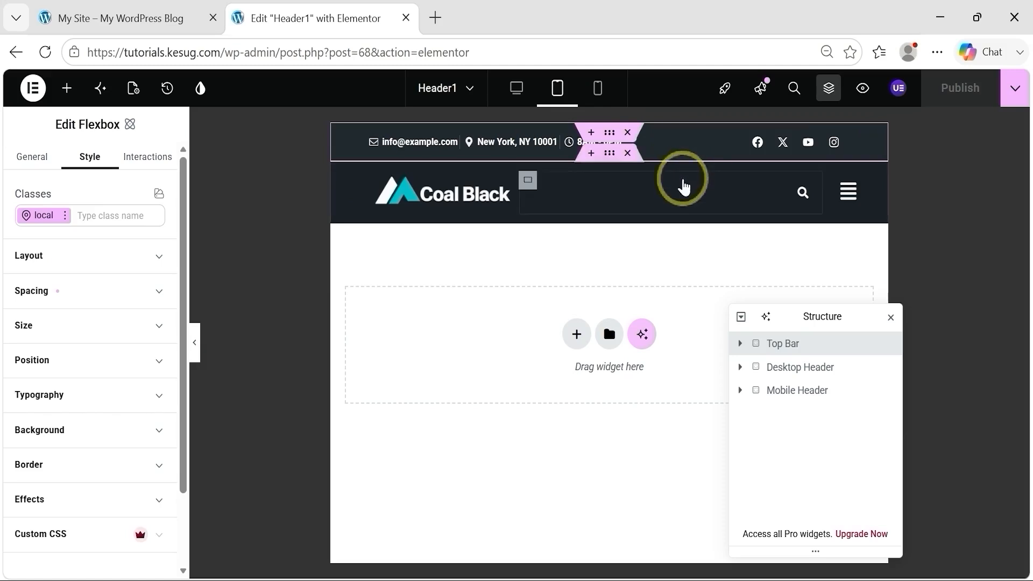
left_click(516, 91)
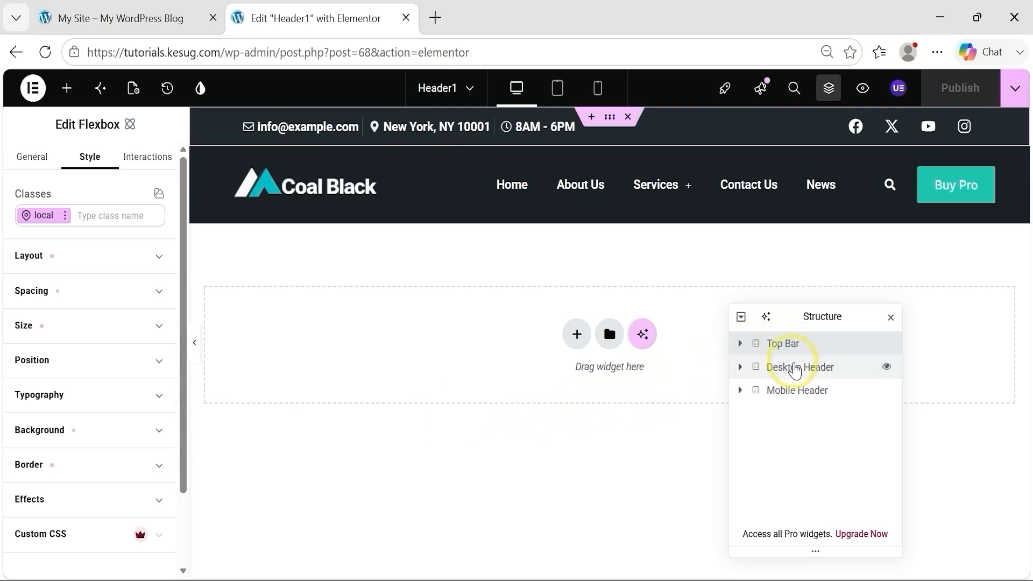
left_click(795, 370)
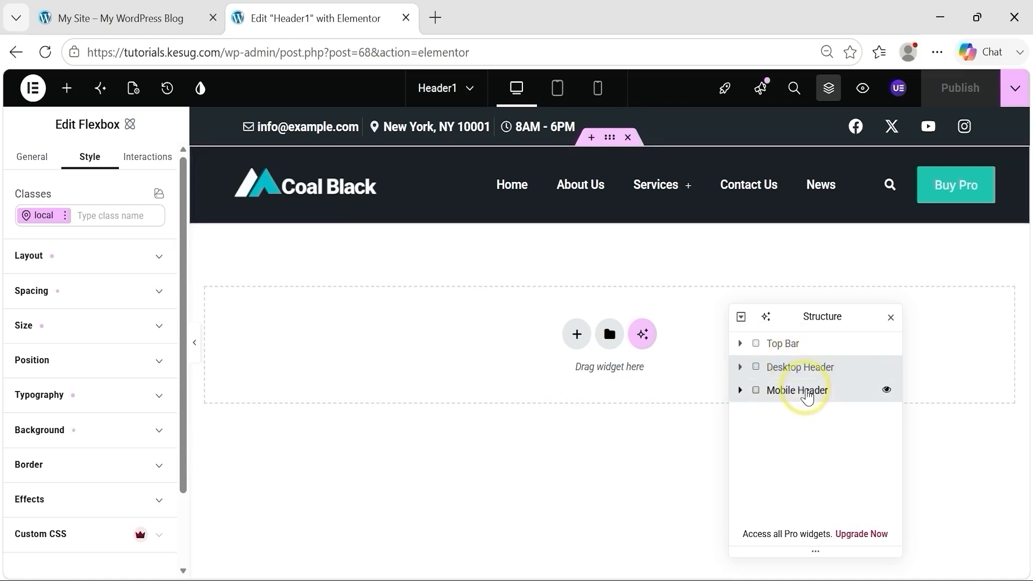
Step: Save the Top Bar container to the site templates library under the name "Top Bar"
left_click(788, 345)
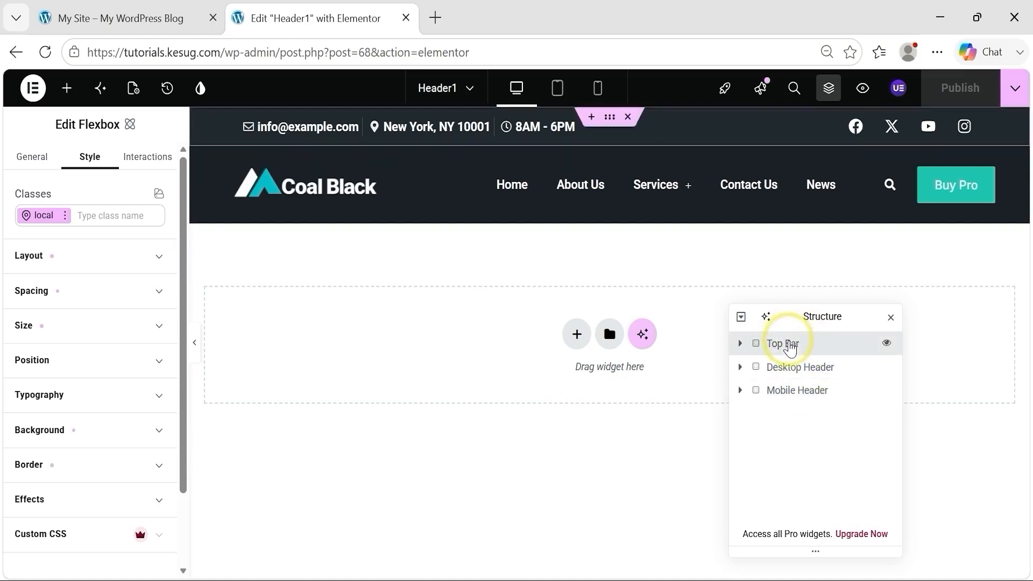
right_click(789, 346)
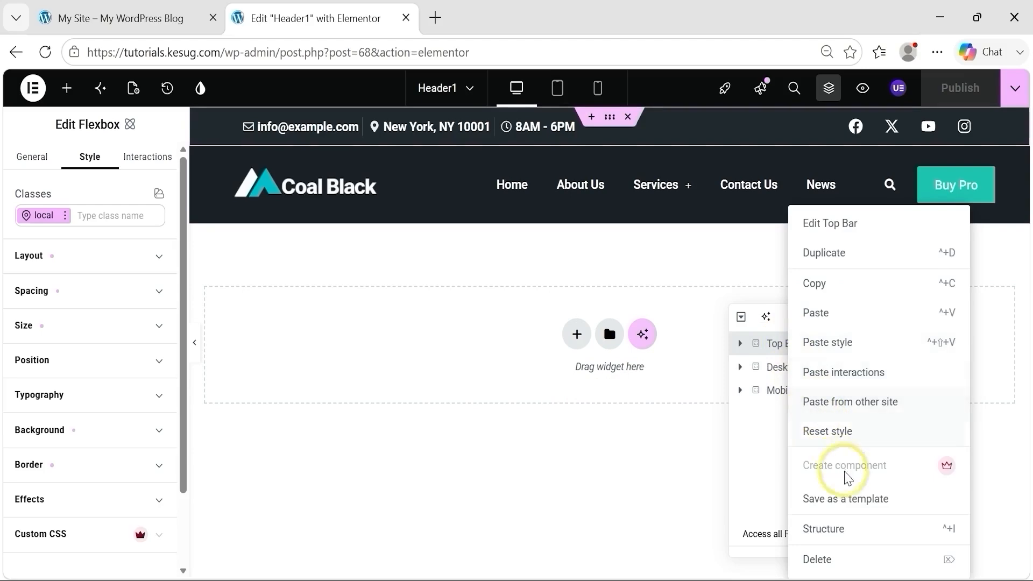
left_click(848, 498)
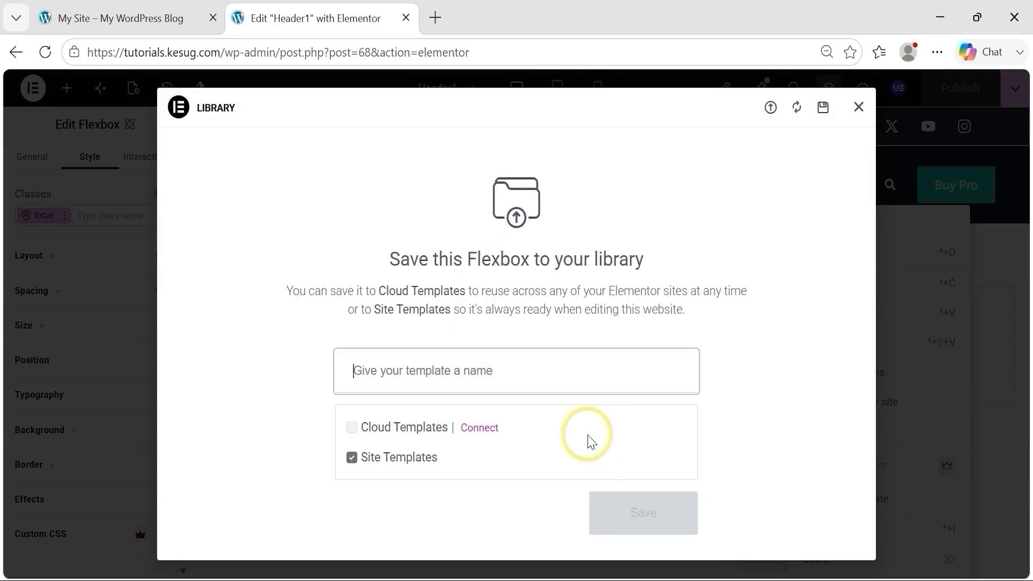
type("Top Bar")
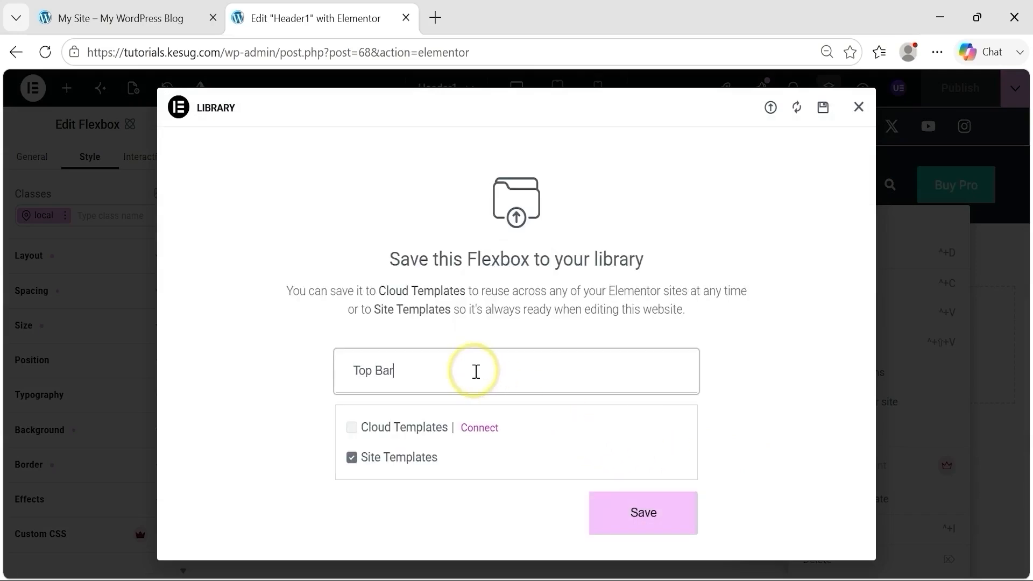
left_click(642, 508)
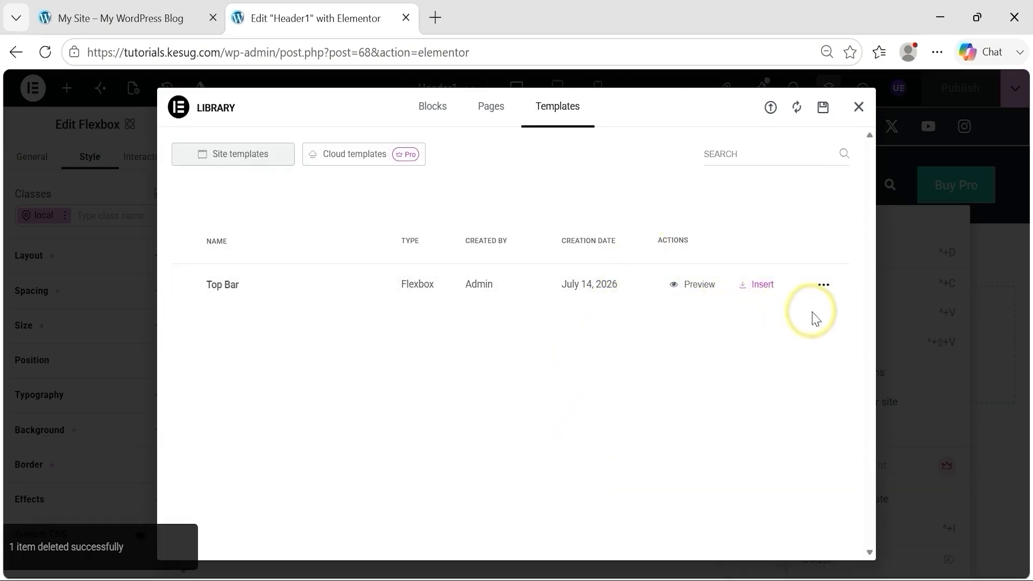
Step: Export the Top Bar template as a JSON file and close the template library
left_click(825, 288)
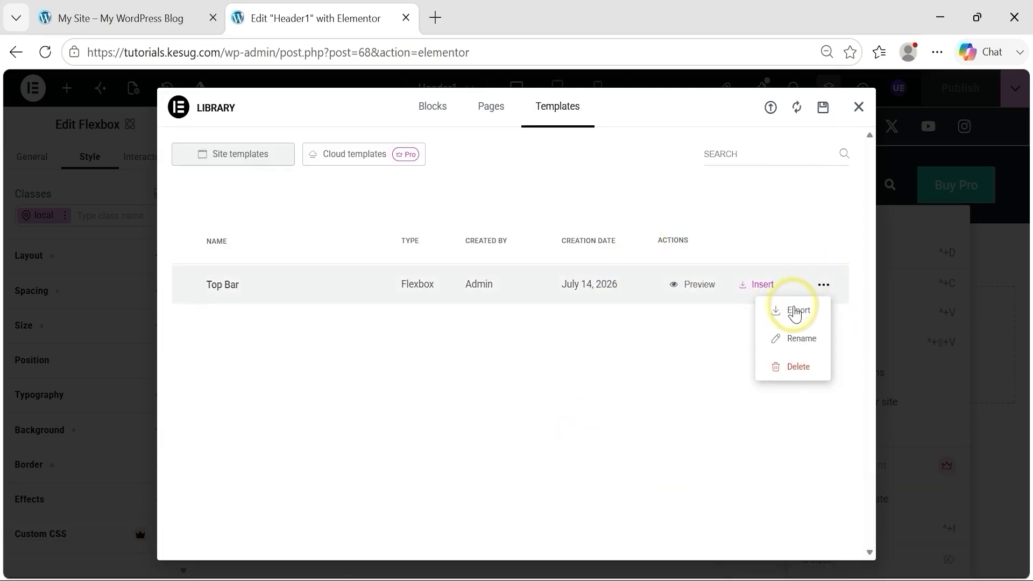
left_click(794, 315)
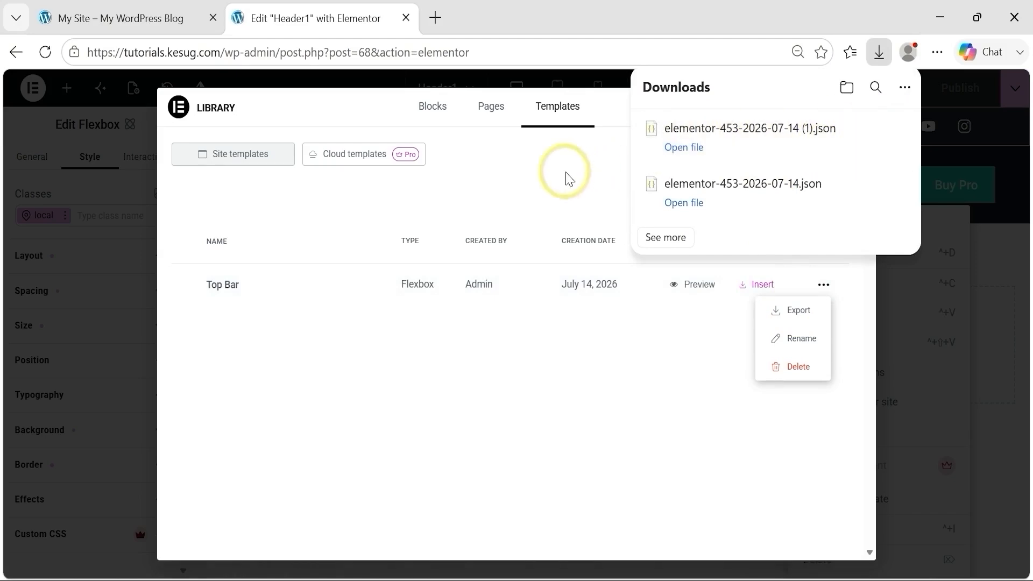
left_click(570, 193)
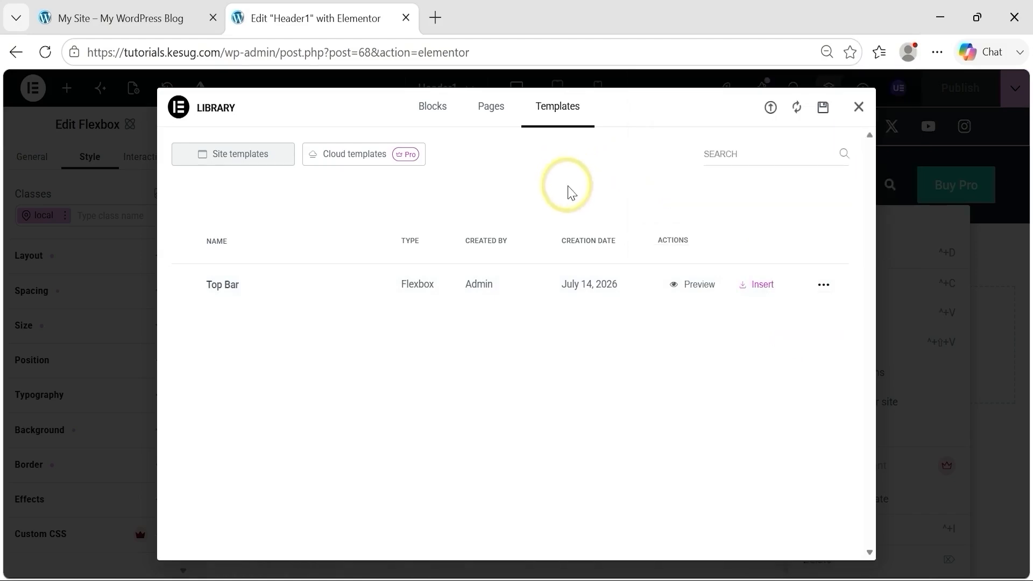
left_click(859, 108)
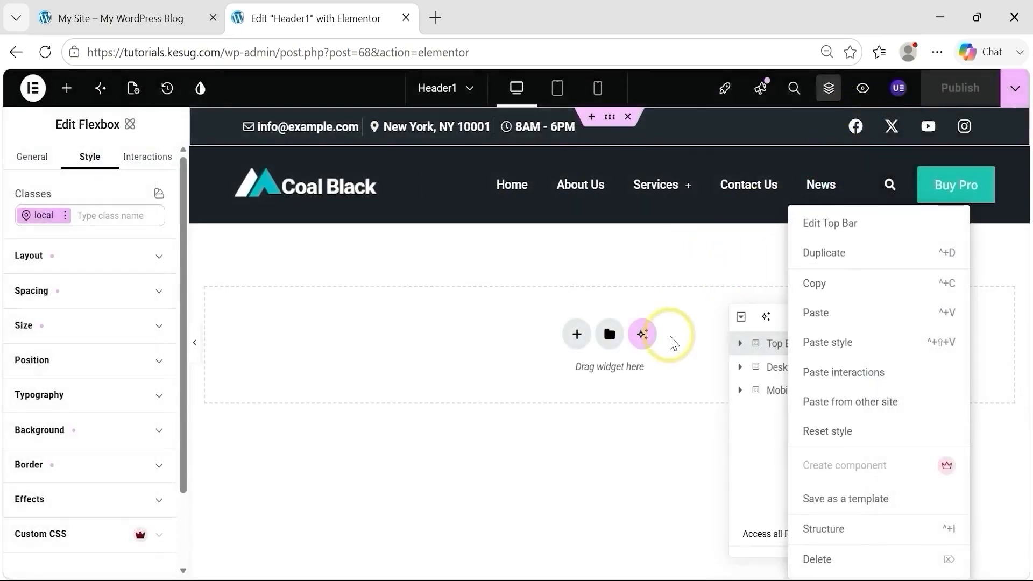
left_click(682, 382)
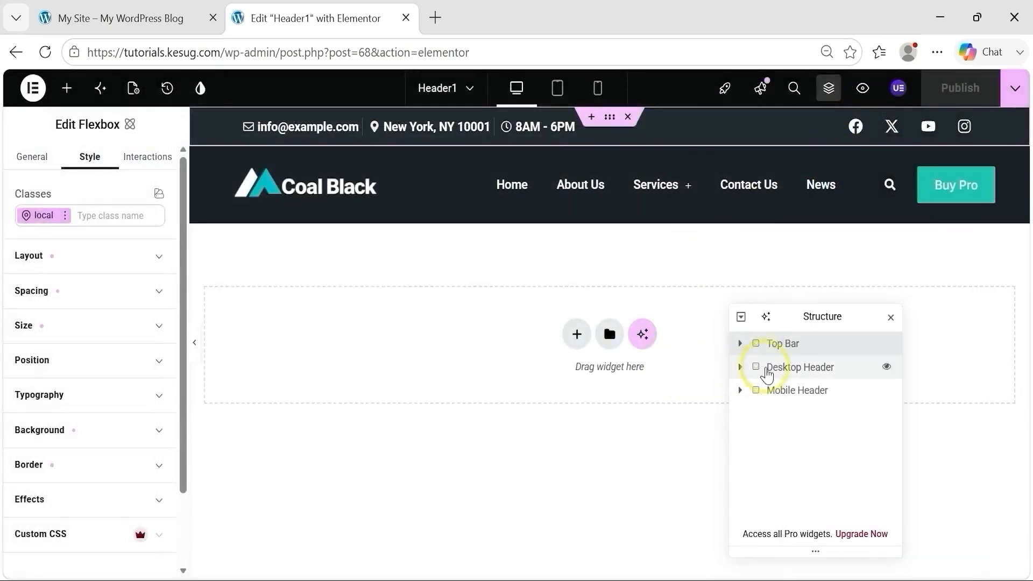
Step: Save the Desktop Header container as a site template named "Desktop Header" and export it as a JSON file
left_click(785, 371)
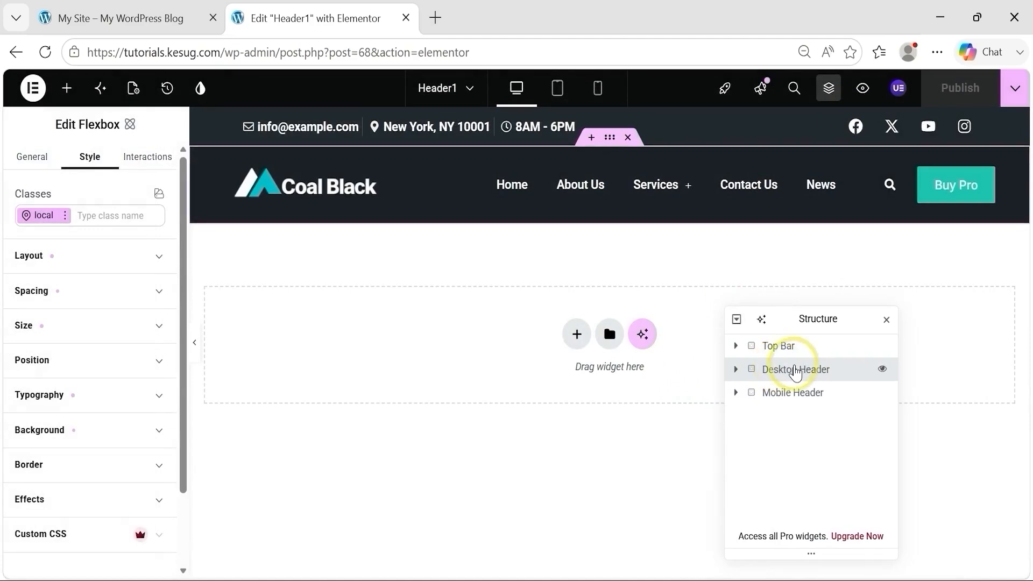
right_click(795, 371)
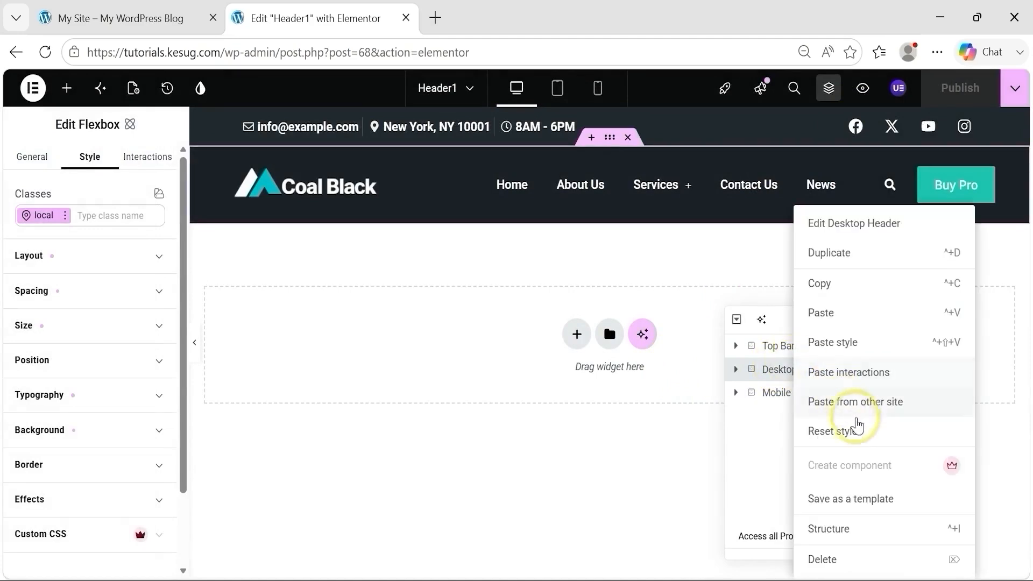
left_click(860, 497)
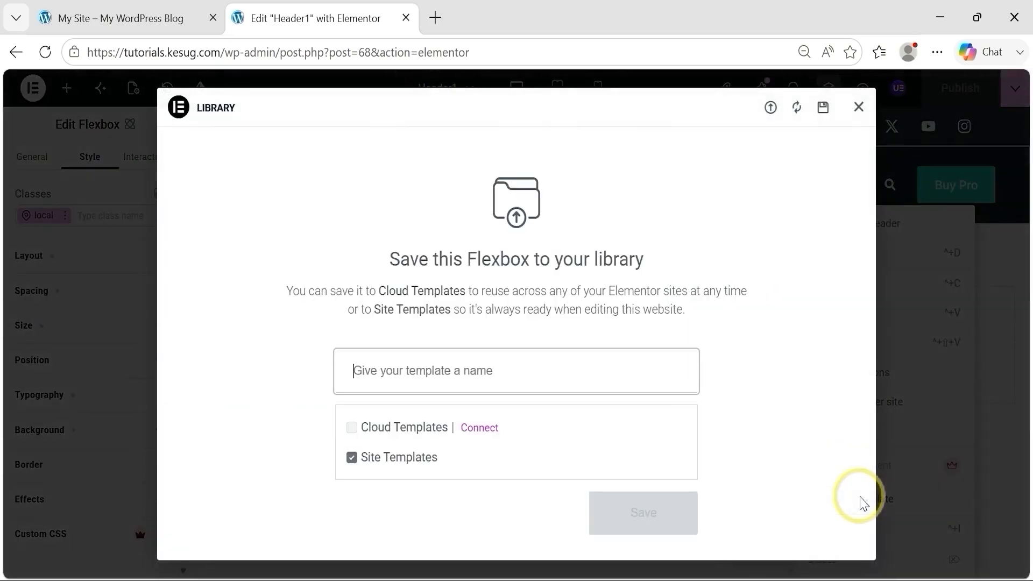
left_click(552, 382)
type("Desktop Header")
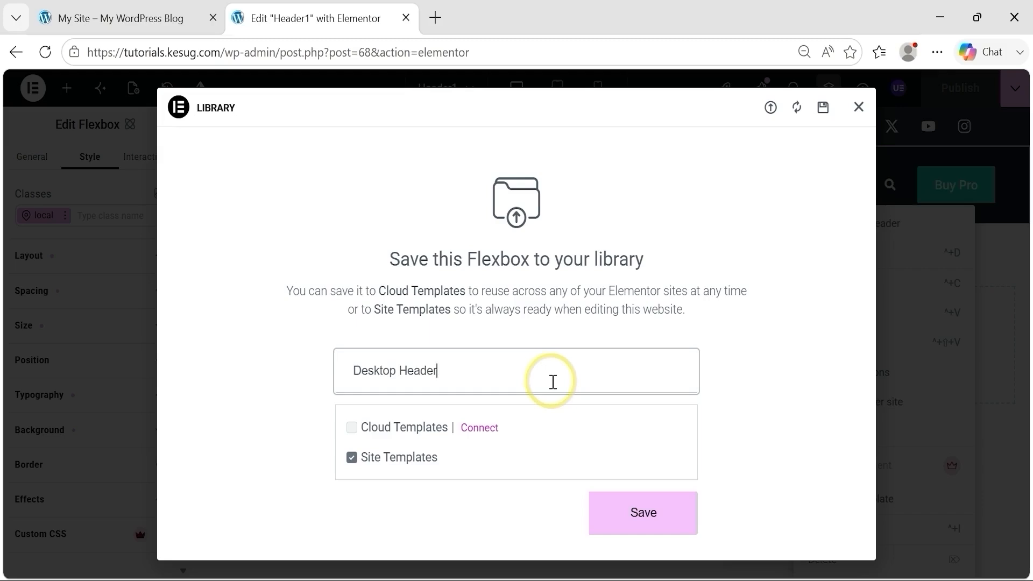
left_click(634, 516)
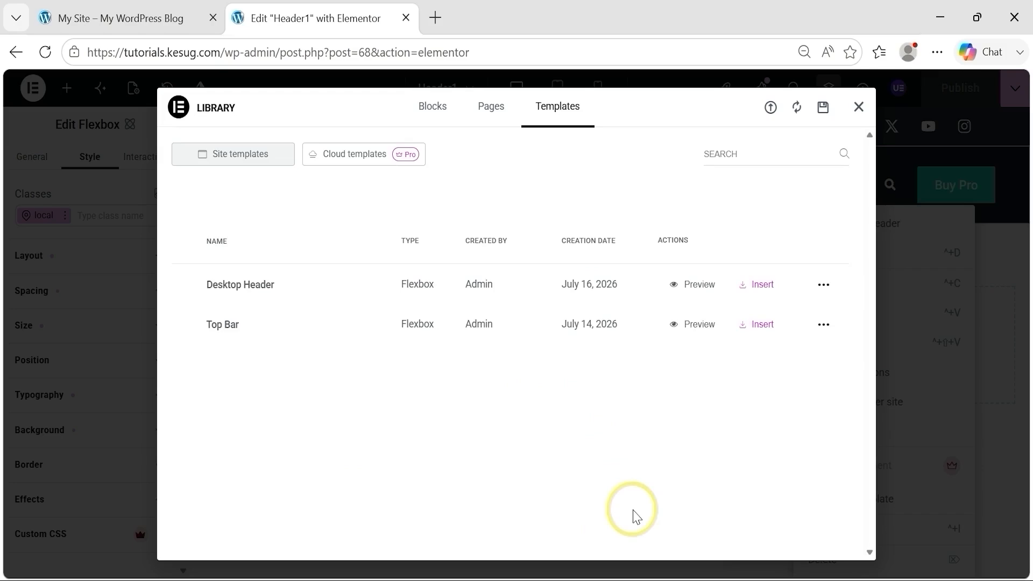
left_click(823, 291)
left_click(797, 316)
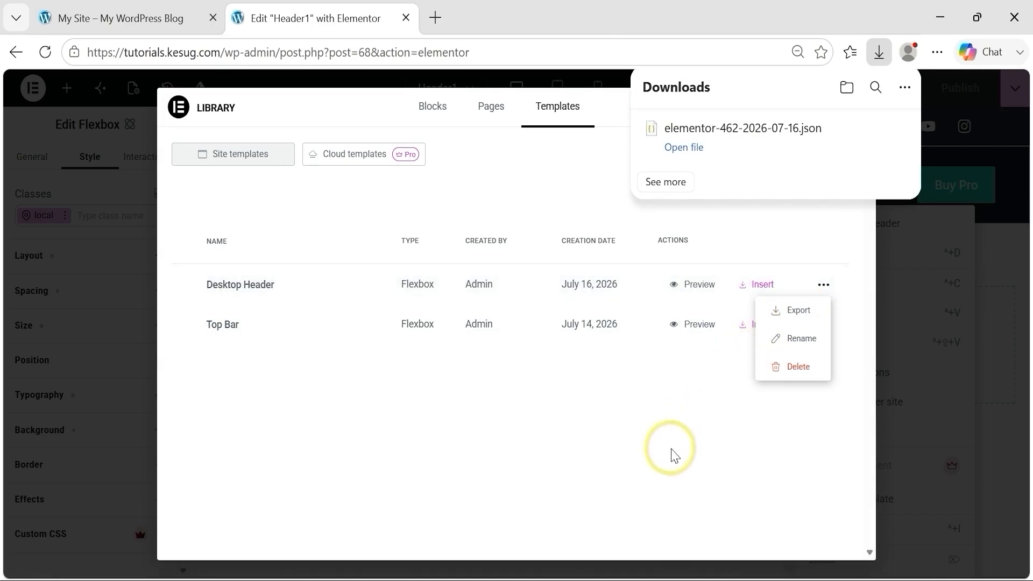
Step: Switch to the Downloads folder in File Explorer and check the exported Top Bar, Desktop Header and Mobile Header JSON files
left_click(555, 573)
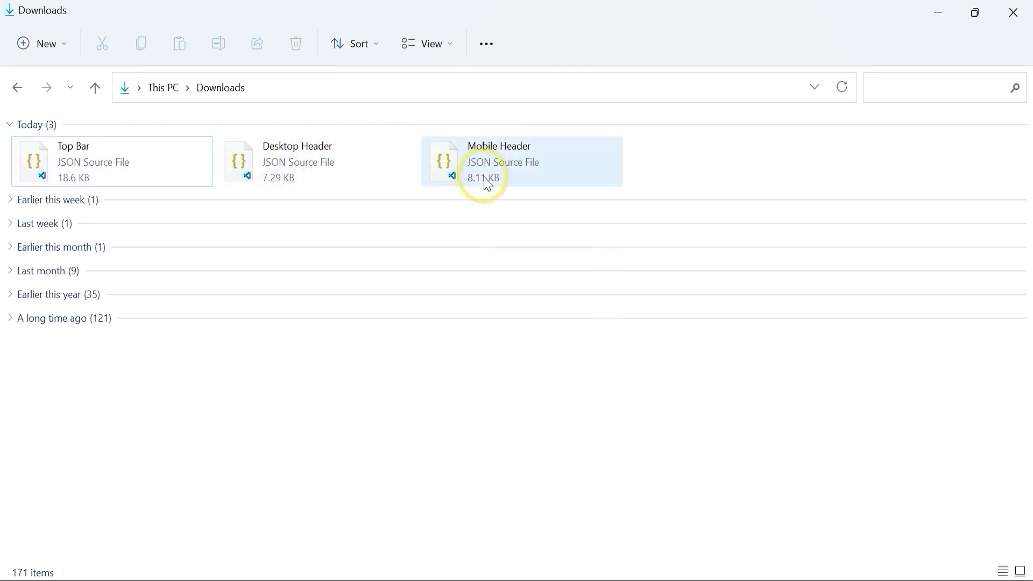
mouse_move(489, 184)
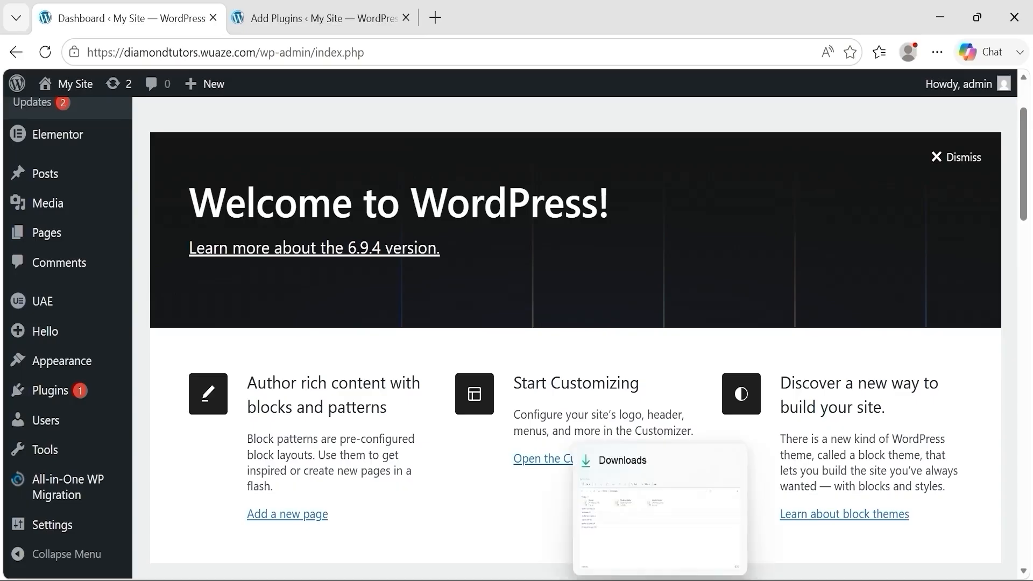
left_click(660, 580)
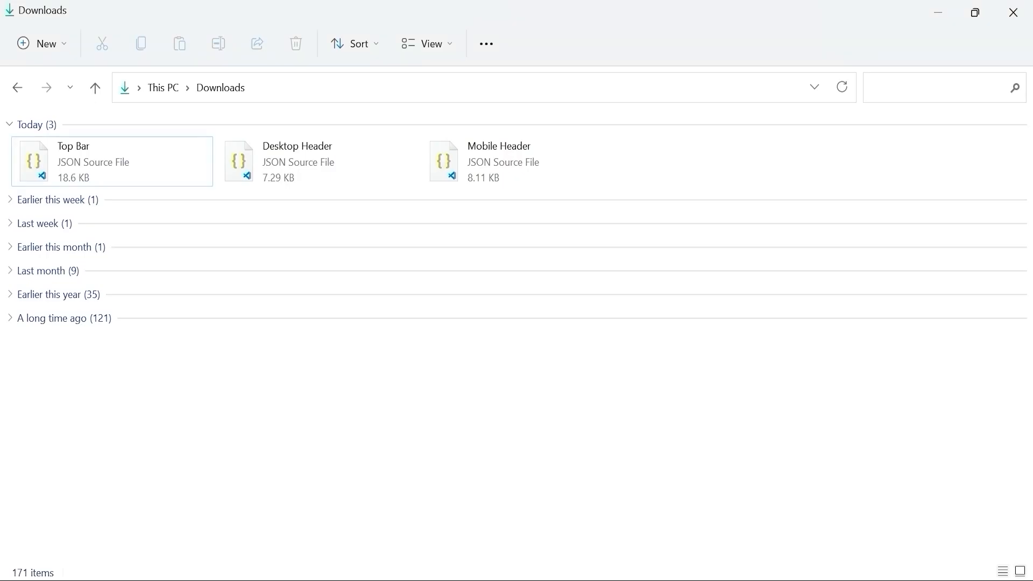
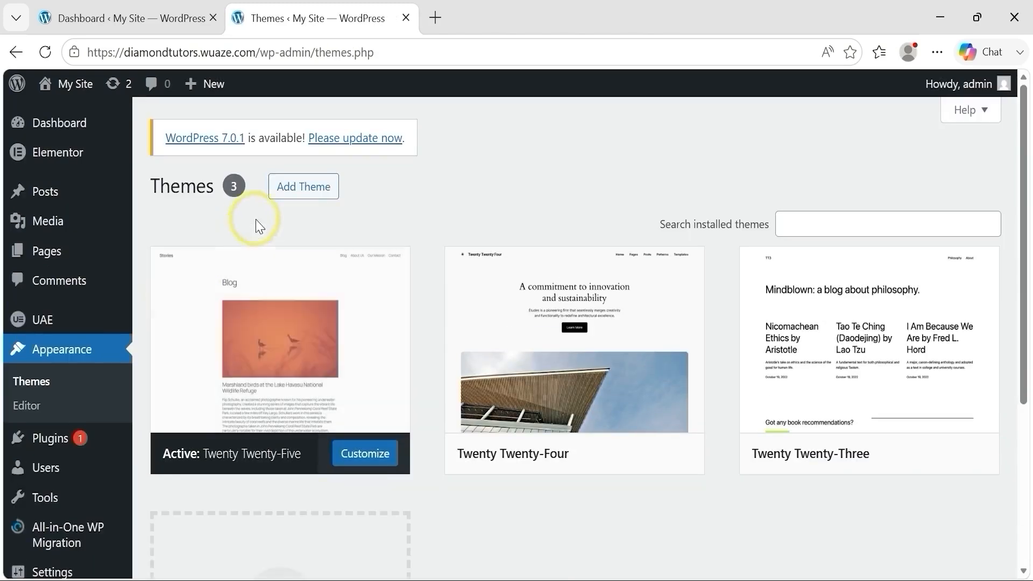
Step: Add the Hello Elementor theme to the site from the popular themes and activate it
left_click(303, 194)
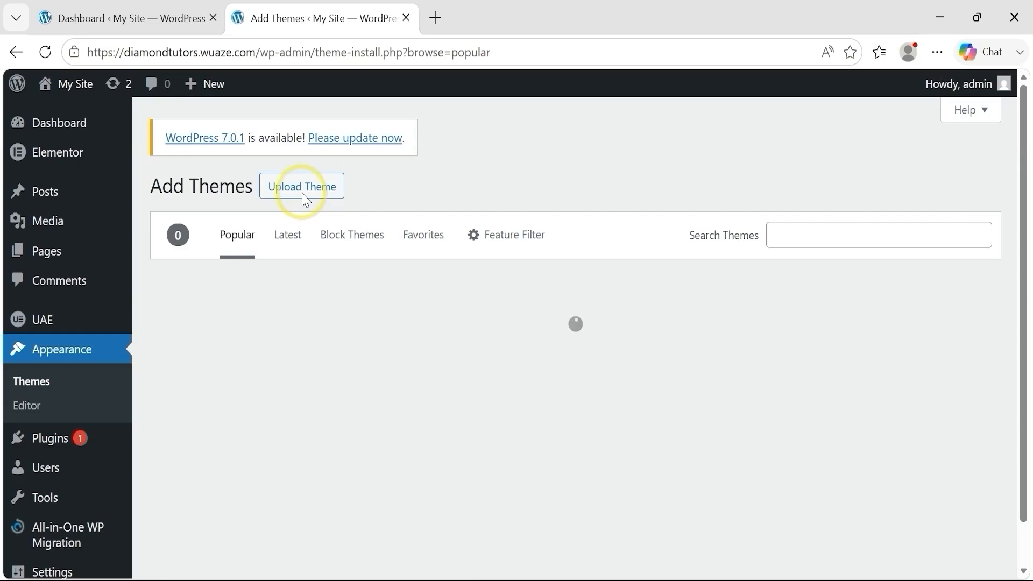
mouse_move(481, 323)
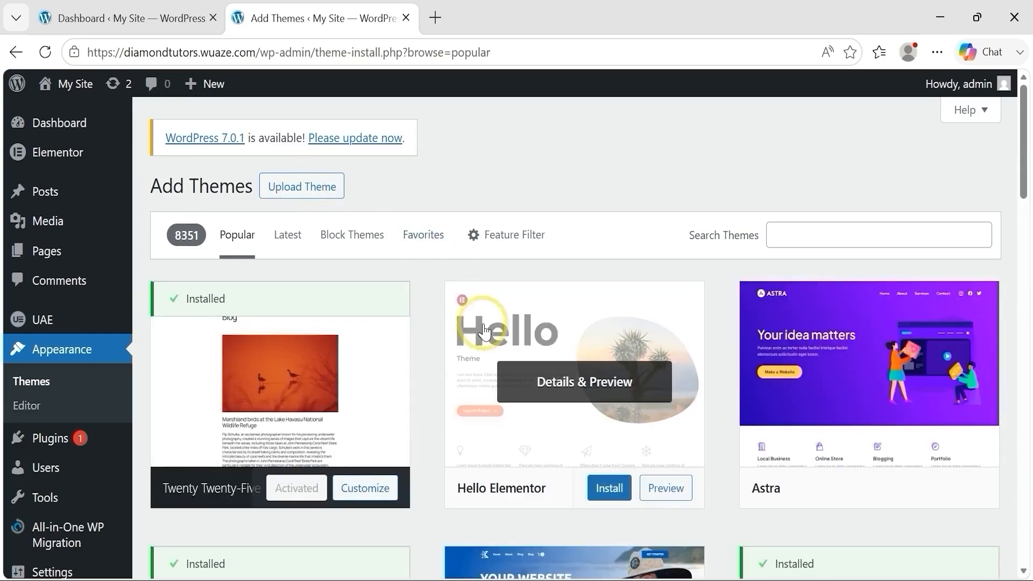
left_click(609, 489)
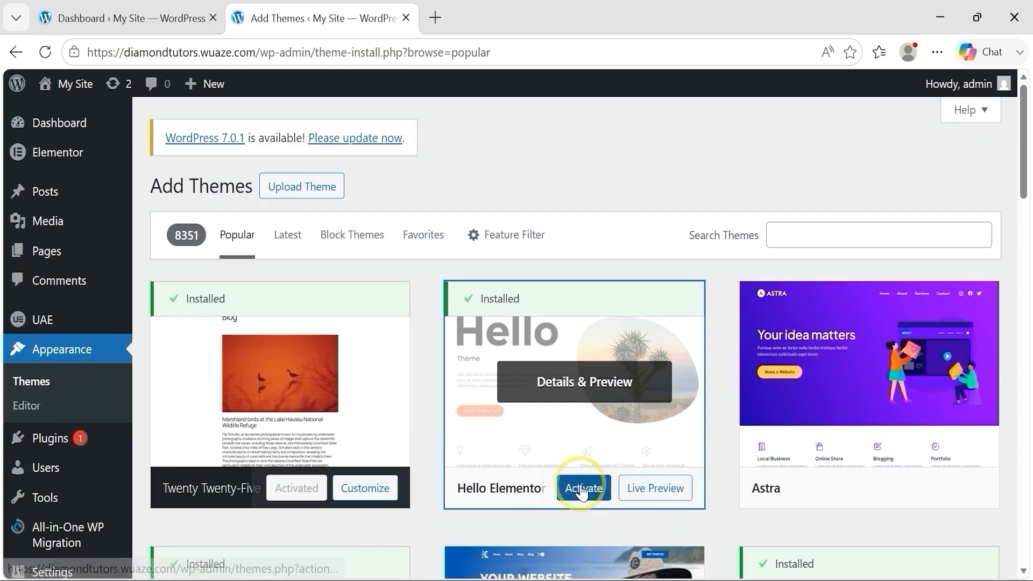
left_click(582, 489)
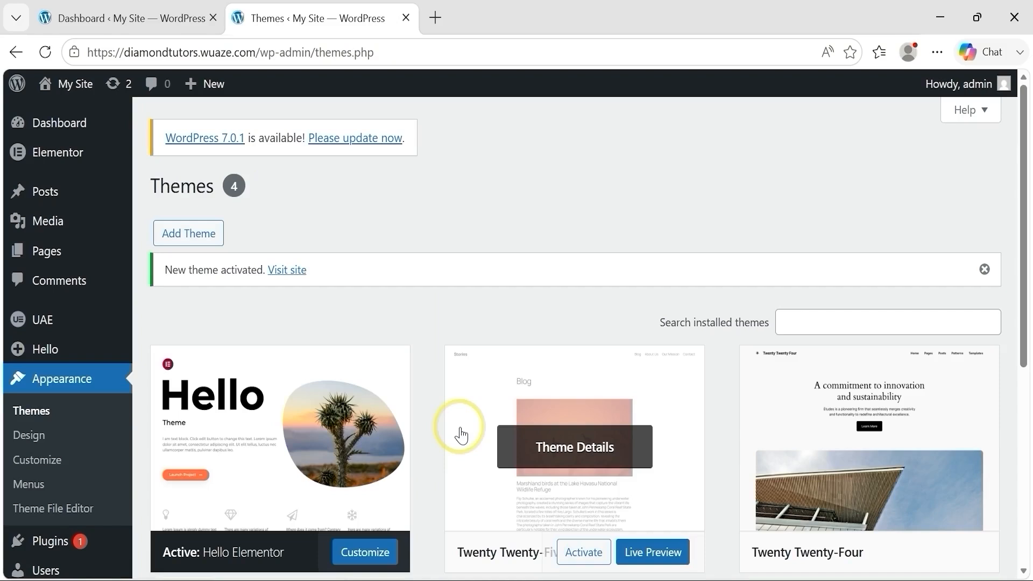
Step: Import Top Bar.json from the Downloads folder into Elementor's saved templates, accepting the unsafe-file warning
mouse_move(102, 157)
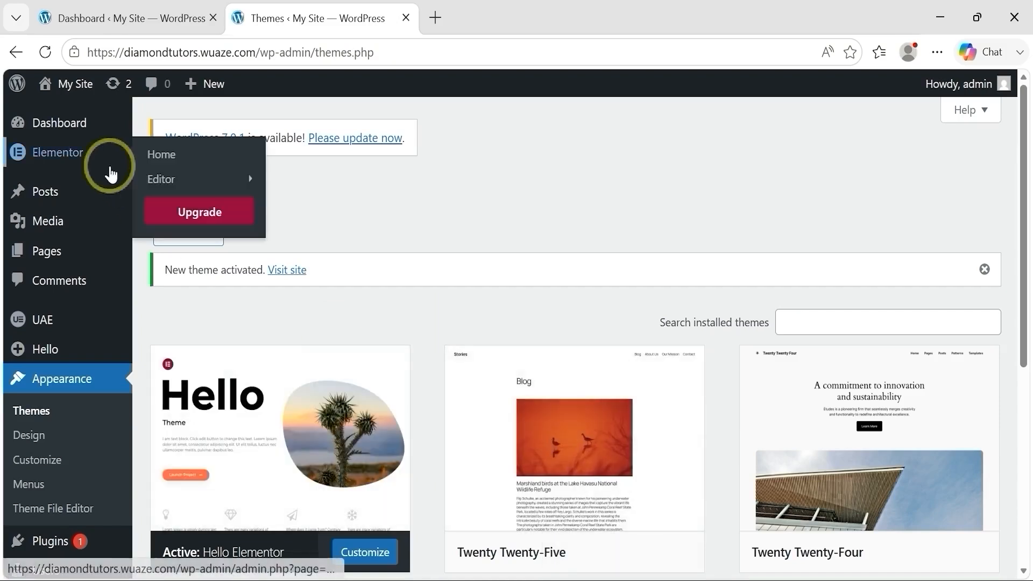
mouse_move(183, 180)
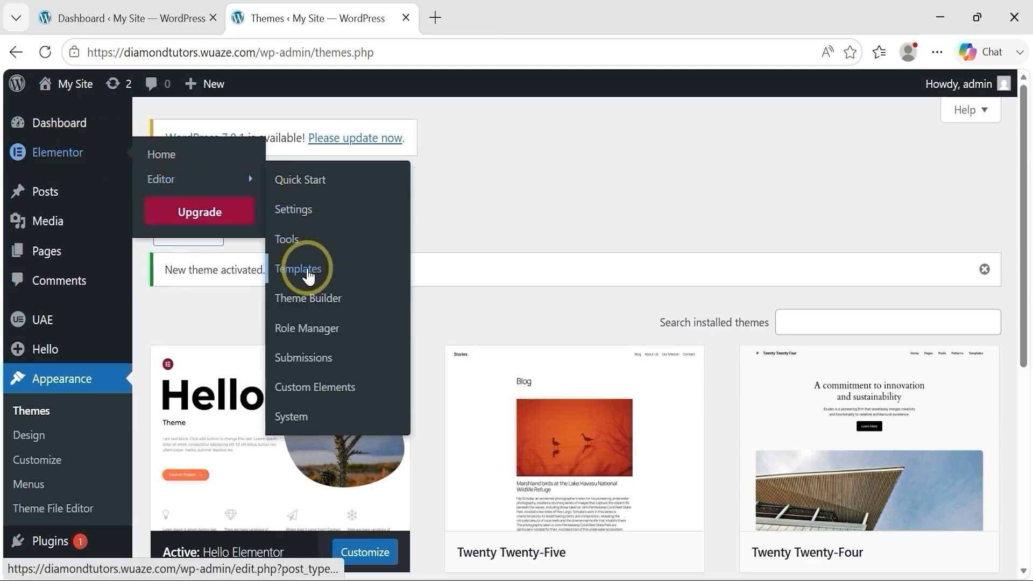
left_click(306, 273)
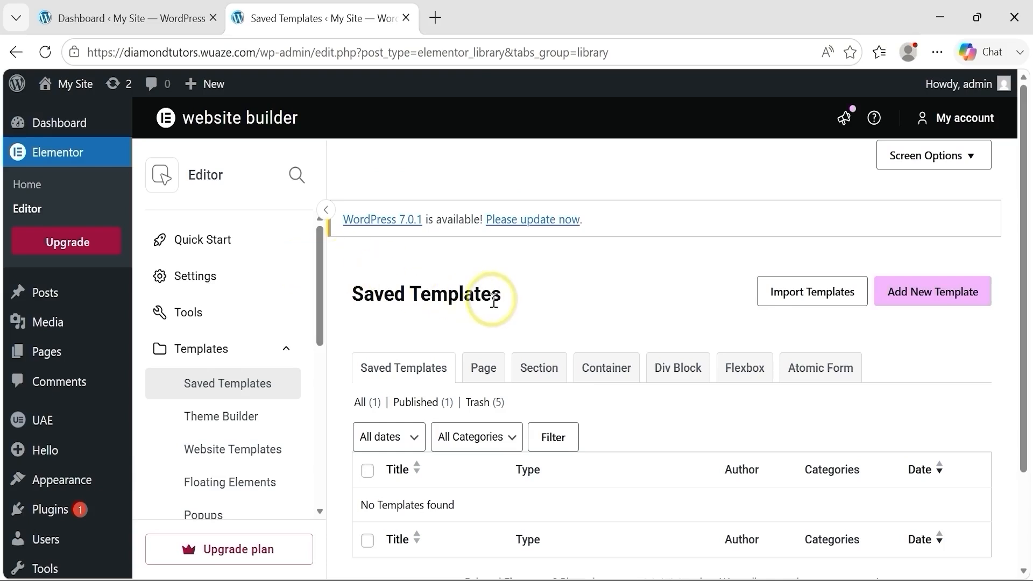
left_click(806, 303)
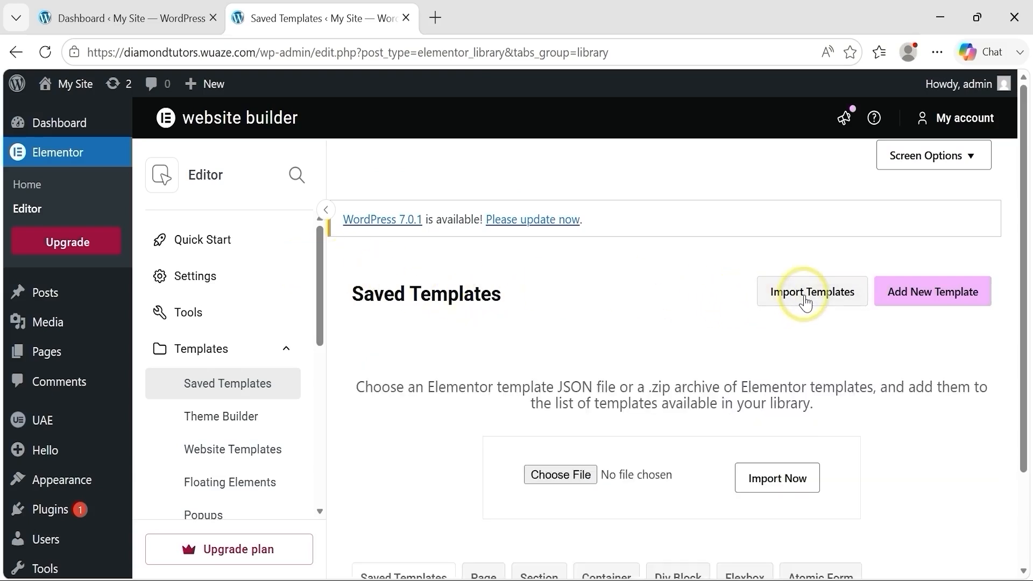
left_click(572, 477)
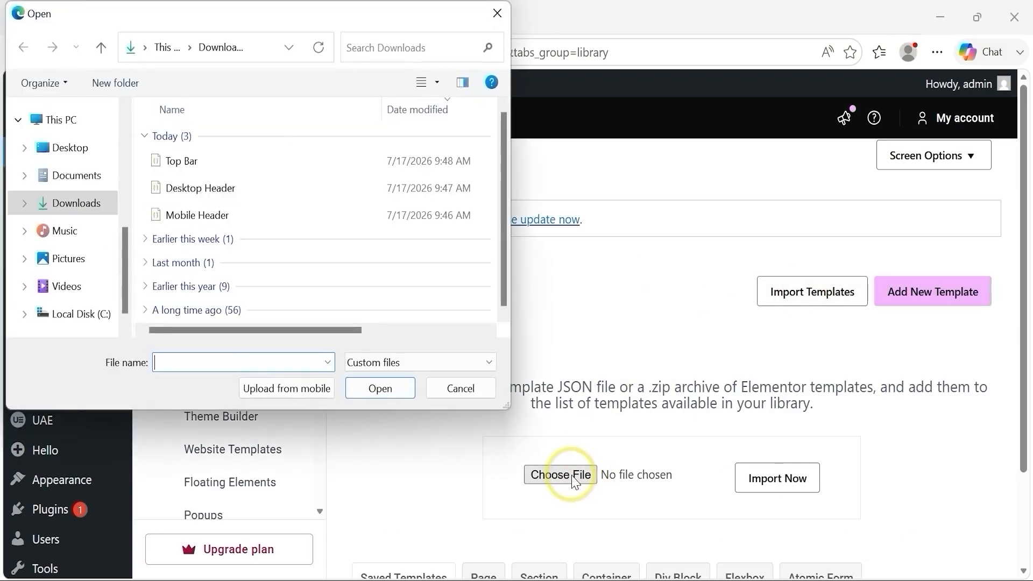
left_click(243, 164)
left_click(378, 387)
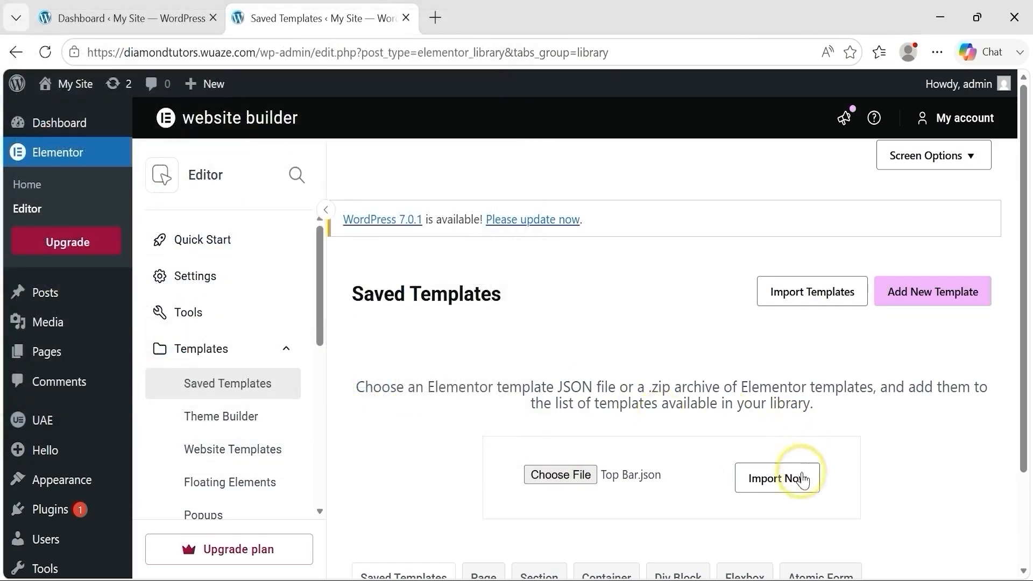
left_click(781, 484)
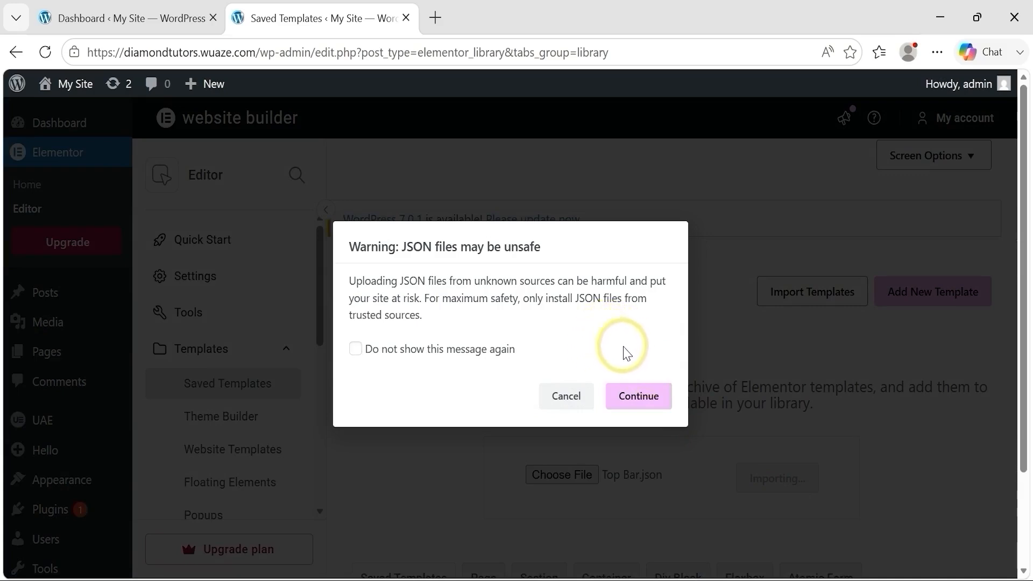
left_click(639, 397)
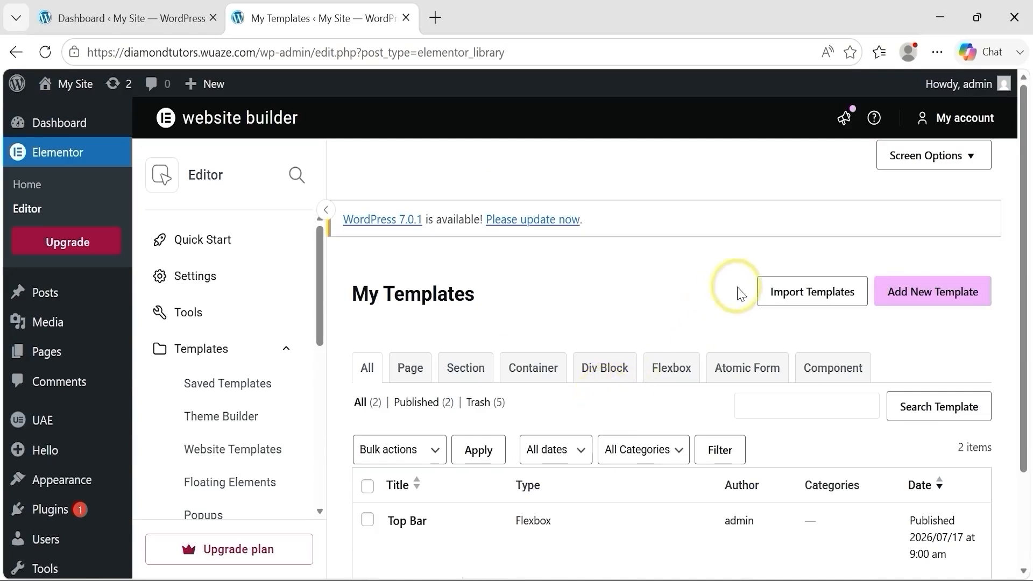
Step: Import Desktop Header.json from the Downloads folder into the Elementor templates, accepting the unsafe-file warning
left_click(791, 295)
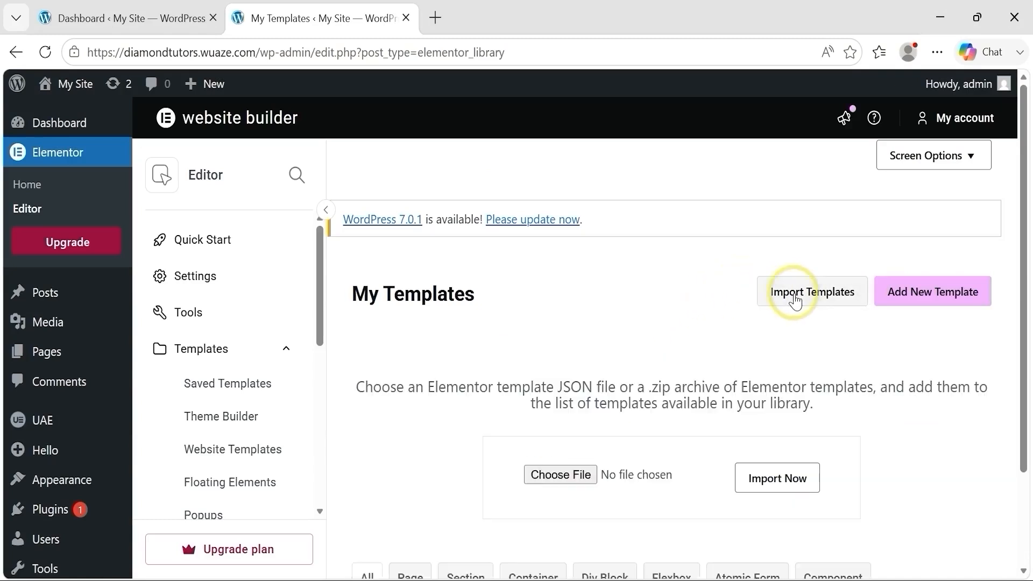
left_click(562, 476)
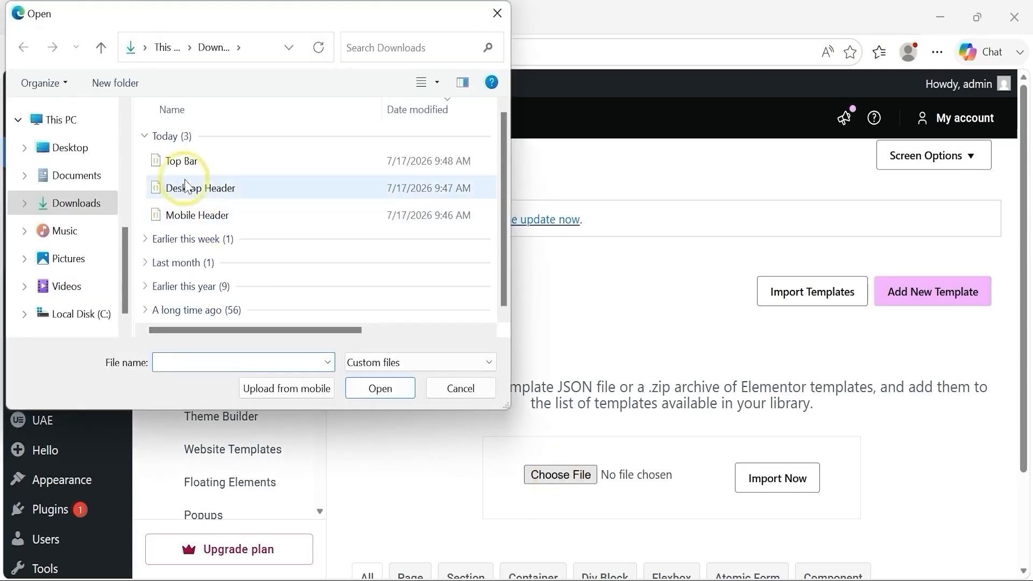
left_click(259, 193)
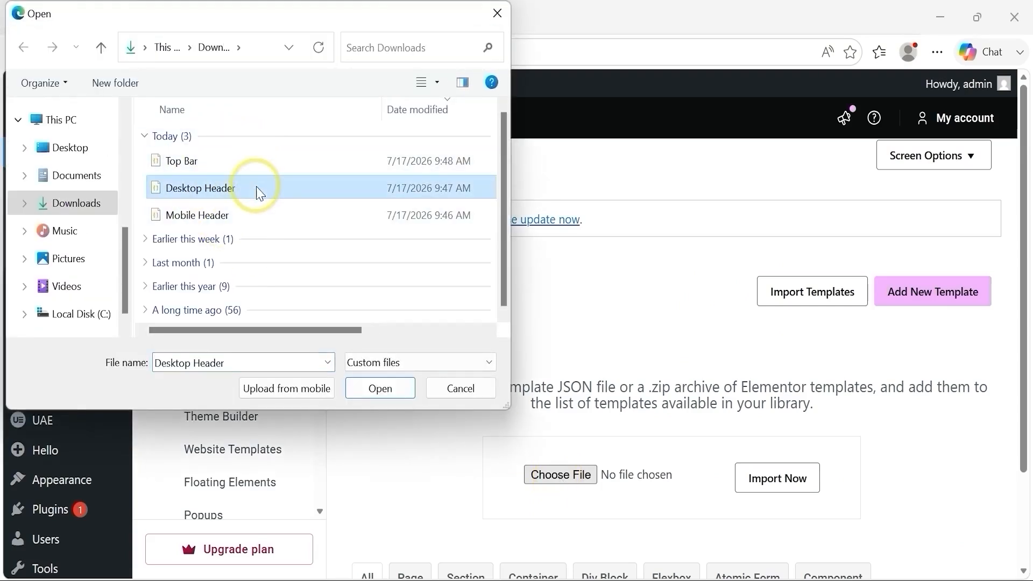
left_click(379, 389)
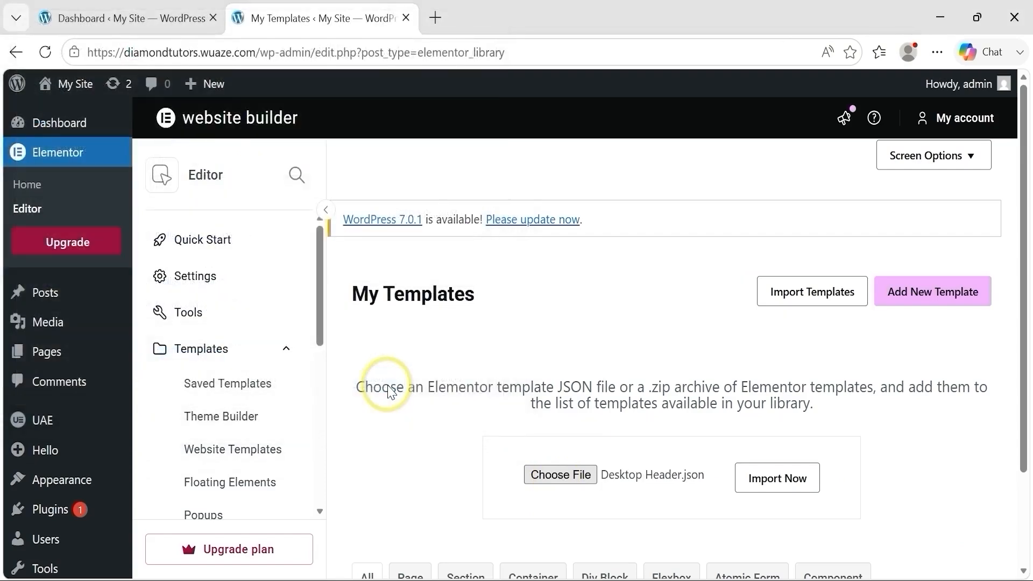
left_click(773, 483)
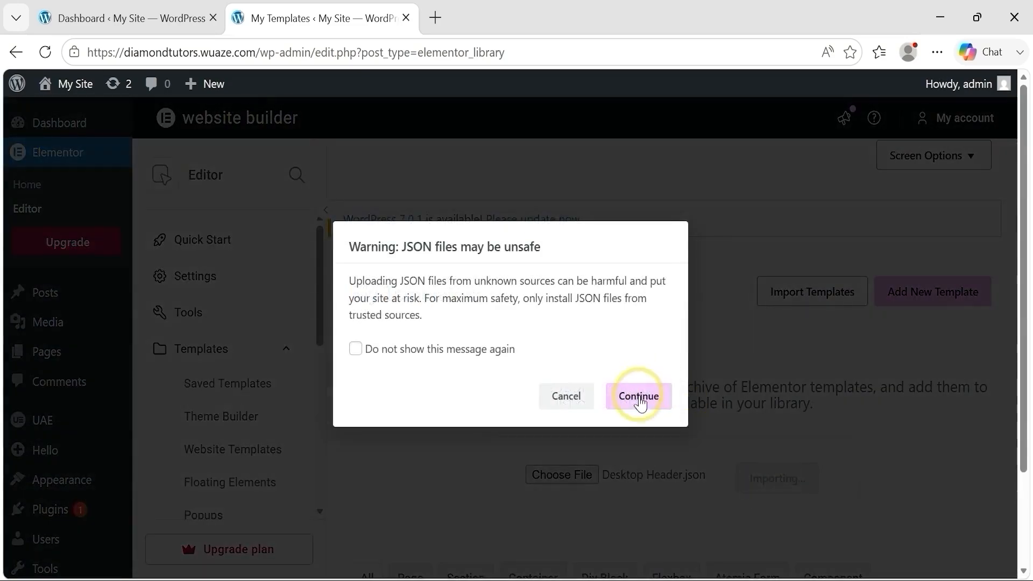
left_click(638, 398)
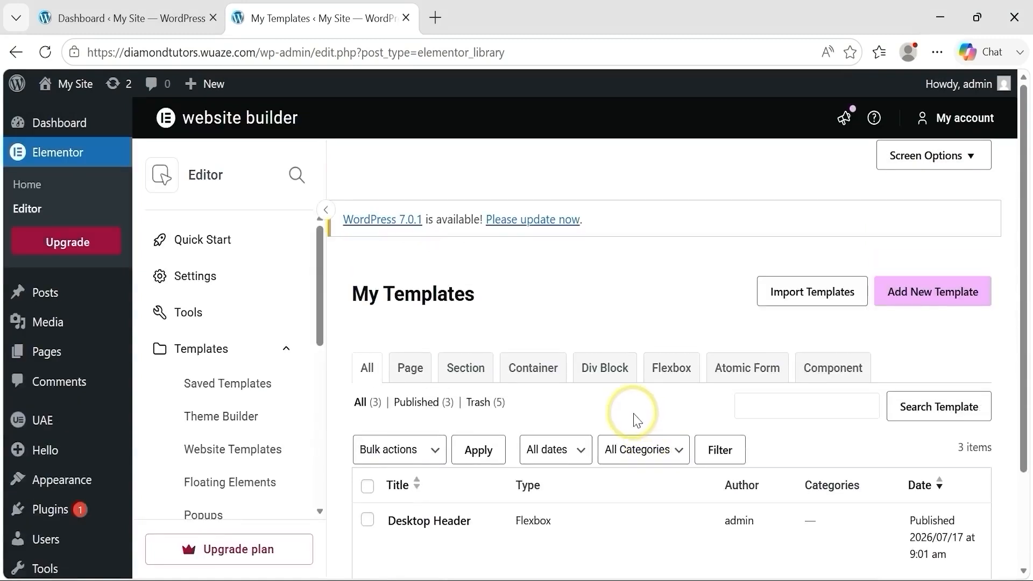
Step: Import Mobile Header.json from the Downloads folder into the Elementor templates, accepting the unsafe-file warning
left_click(811, 295)
left_click(570, 476)
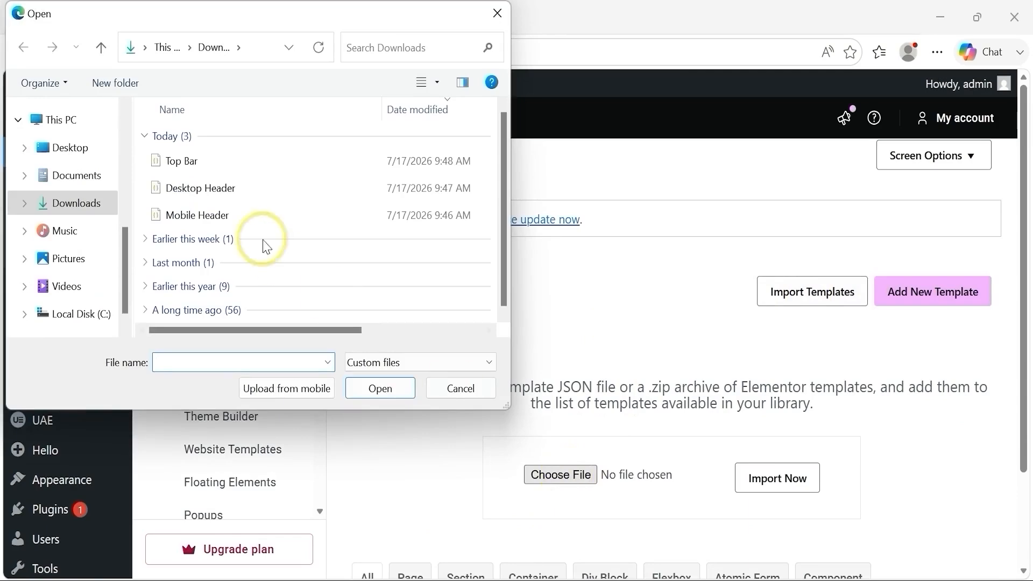
left_click(246, 218)
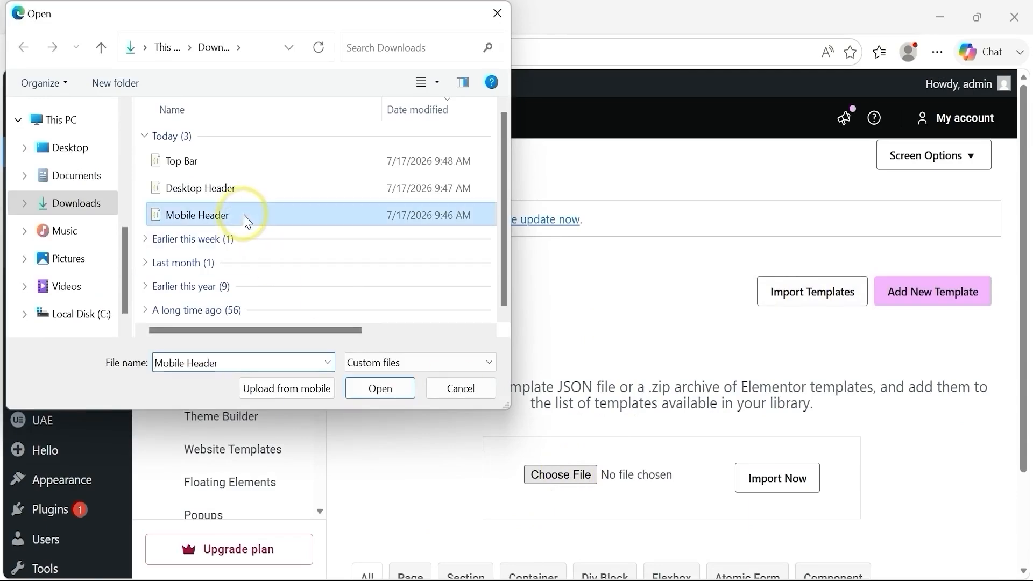
left_click(379, 388)
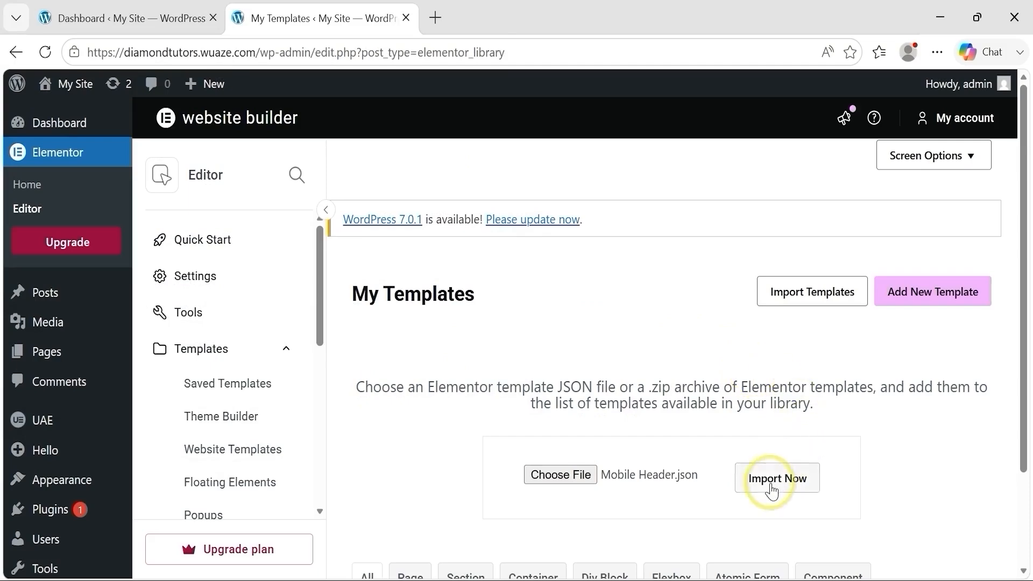
left_click(772, 481)
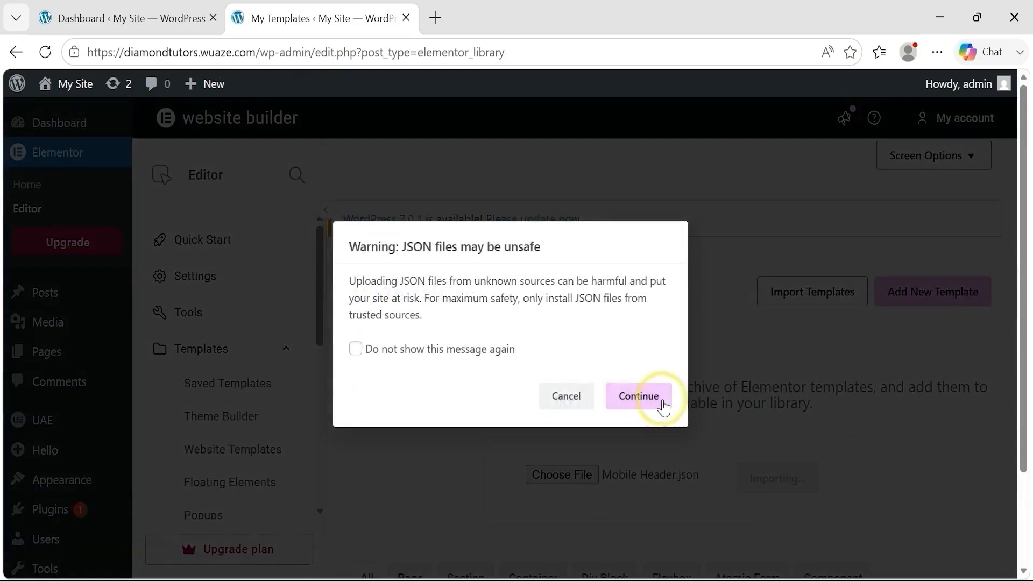
left_click(640, 396)
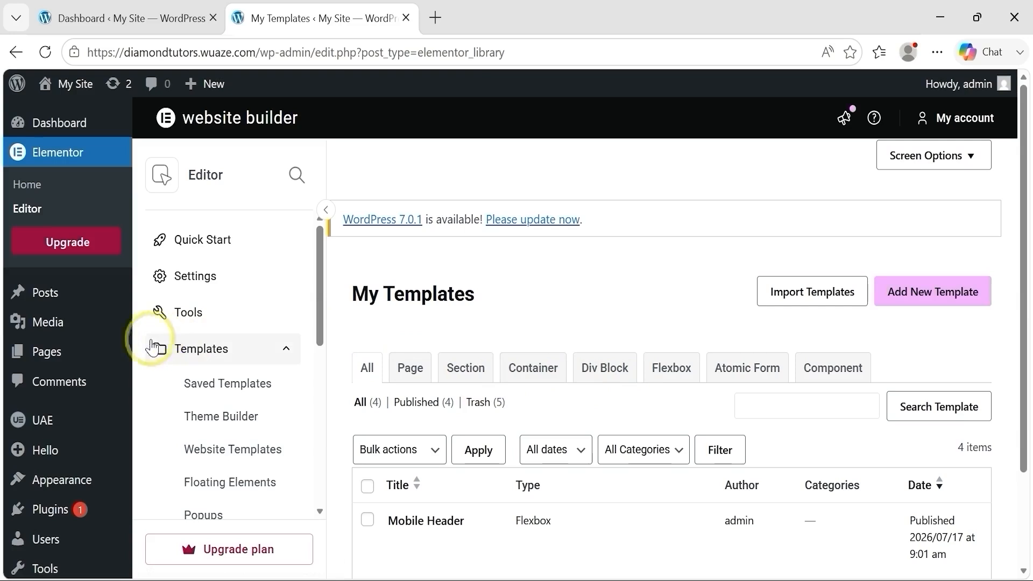
Step: Open Sample Page from the site's page list, dismiss the welcome guide and edit the page with Elementor
mouse_move(50, 360)
left_click(173, 357)
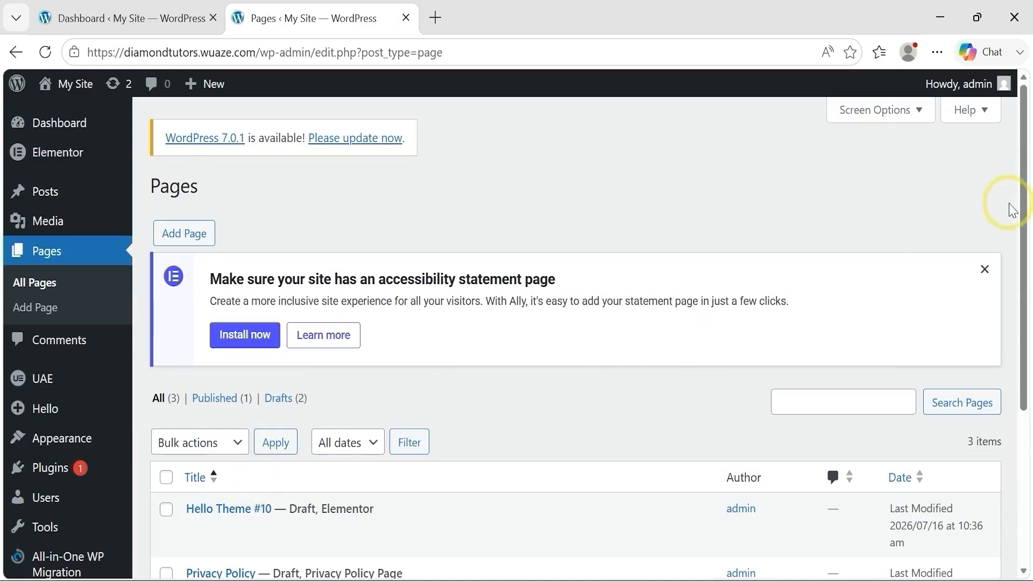
left_click_drag(1018, 240, 1022, 318)
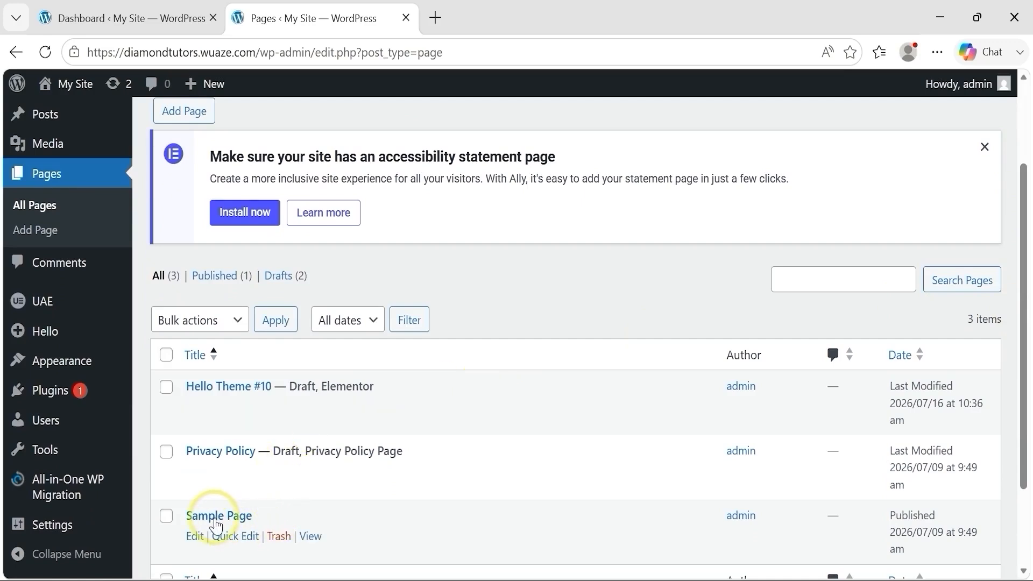
left_click(233, 519)
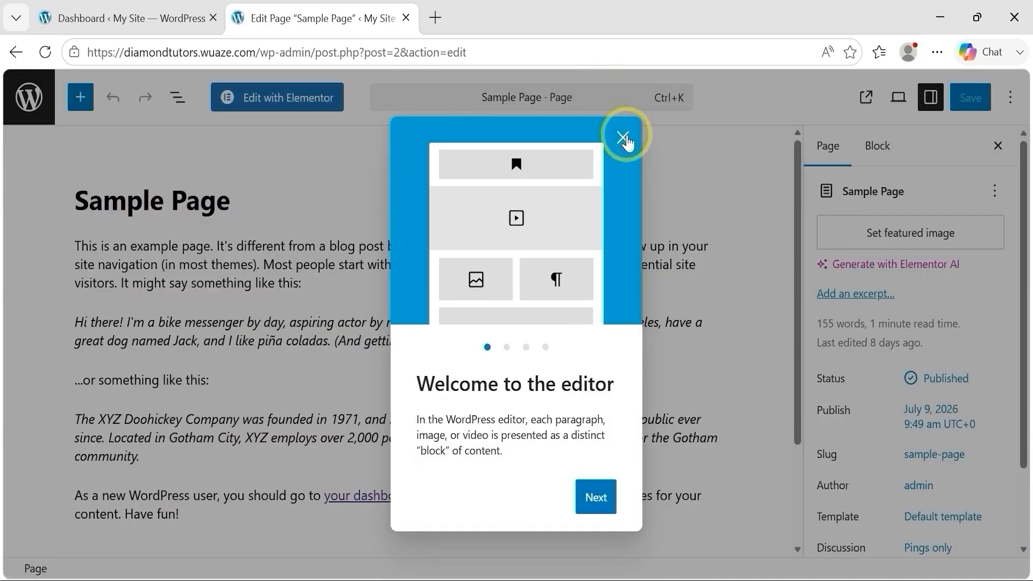
left_click(624, 139)
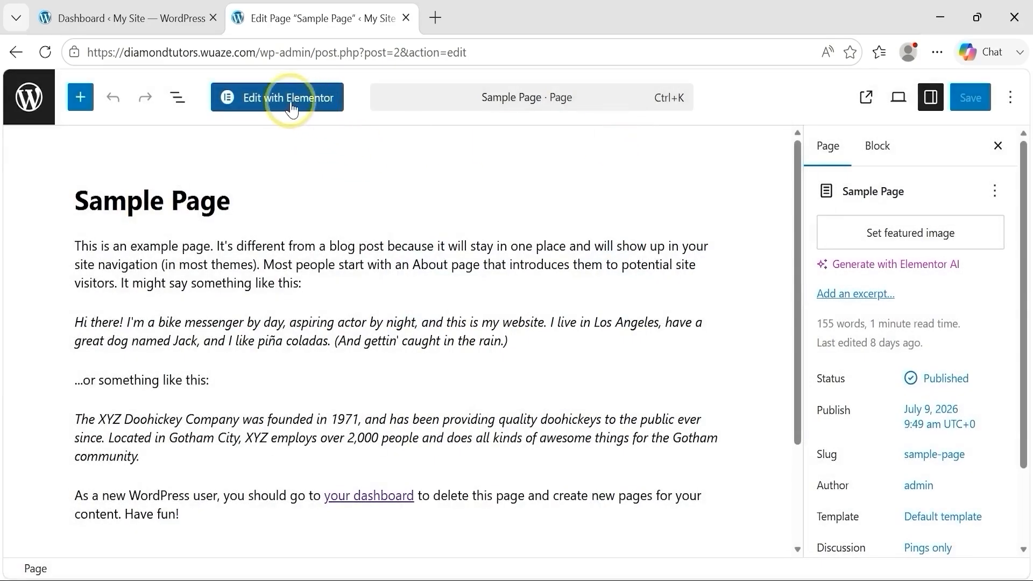
left_click(292, 109)
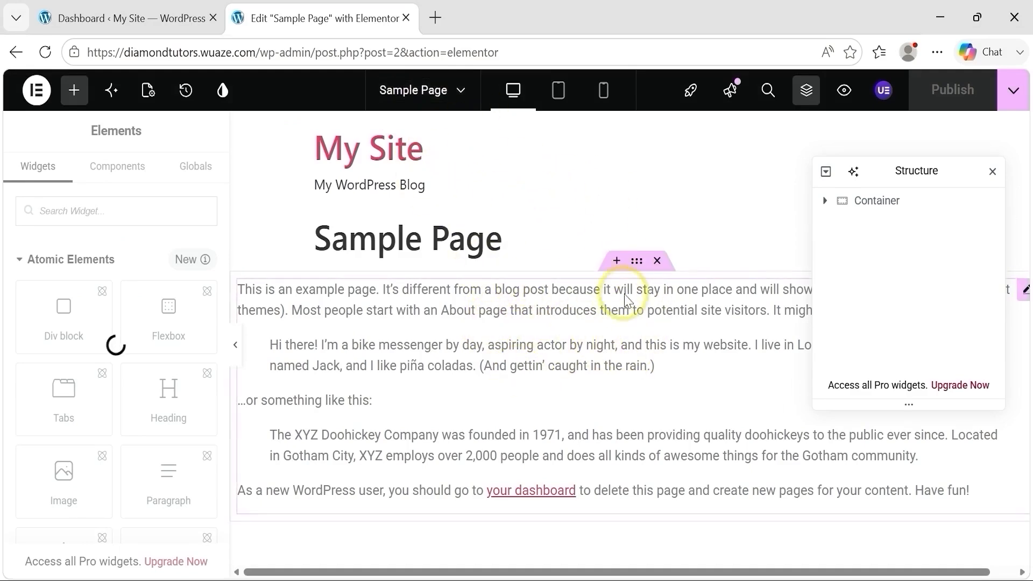
Step: Check the site templates in the Elementor library from a new section above the page's text container, and close the library
left_click(617, 262)
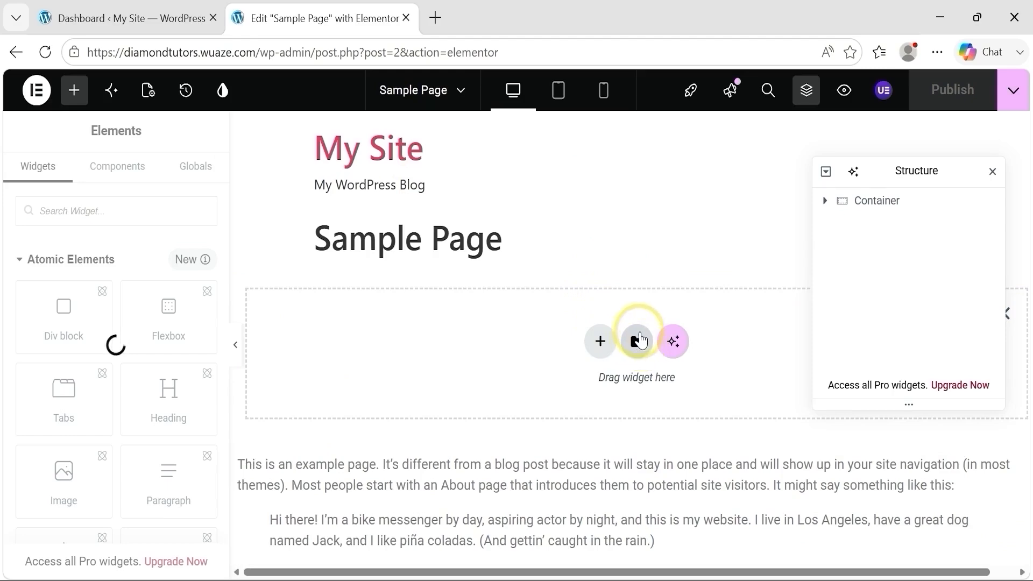
left_click(640, 349)
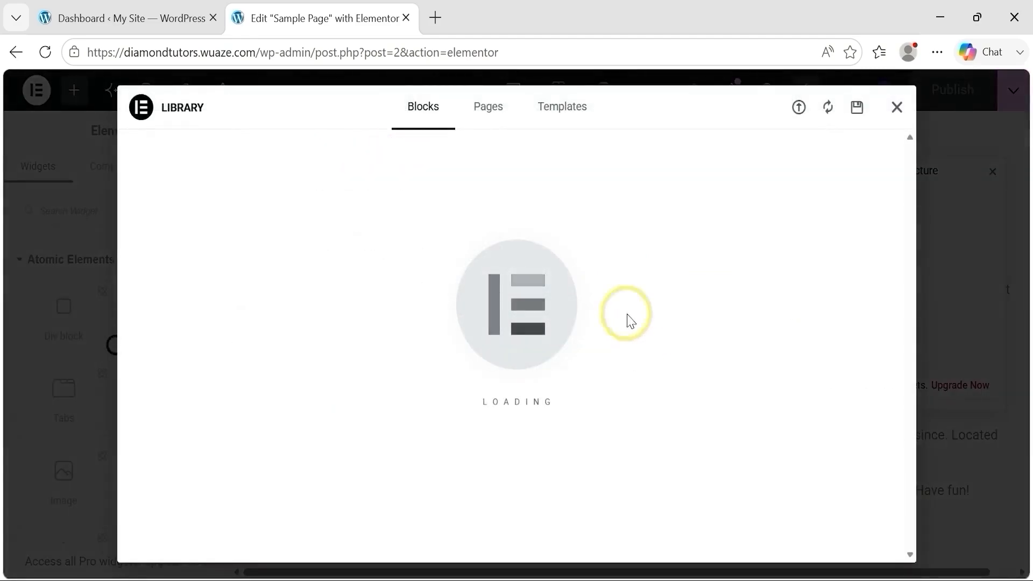
left_click(571, 114)
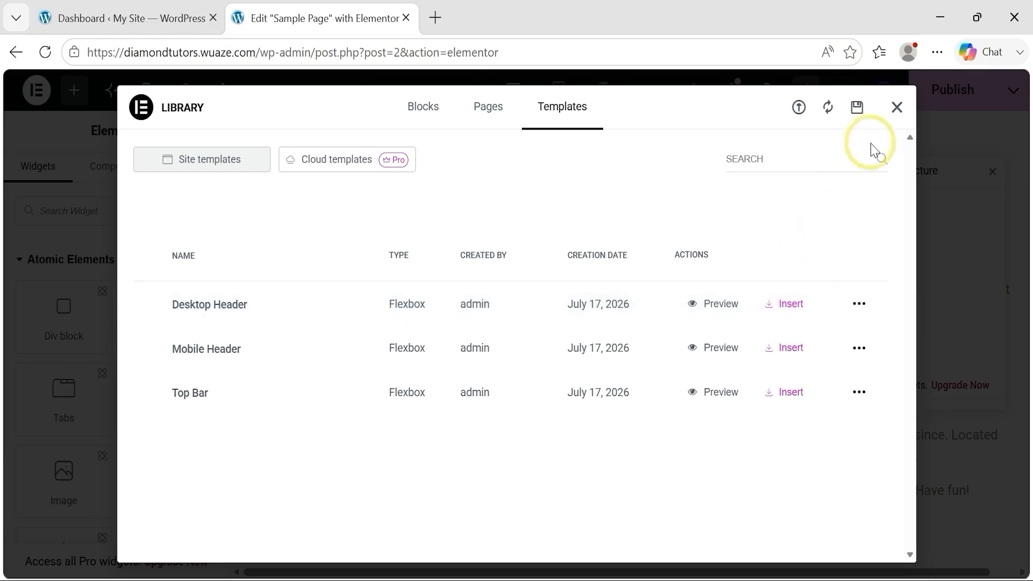
left_click(897, 111)
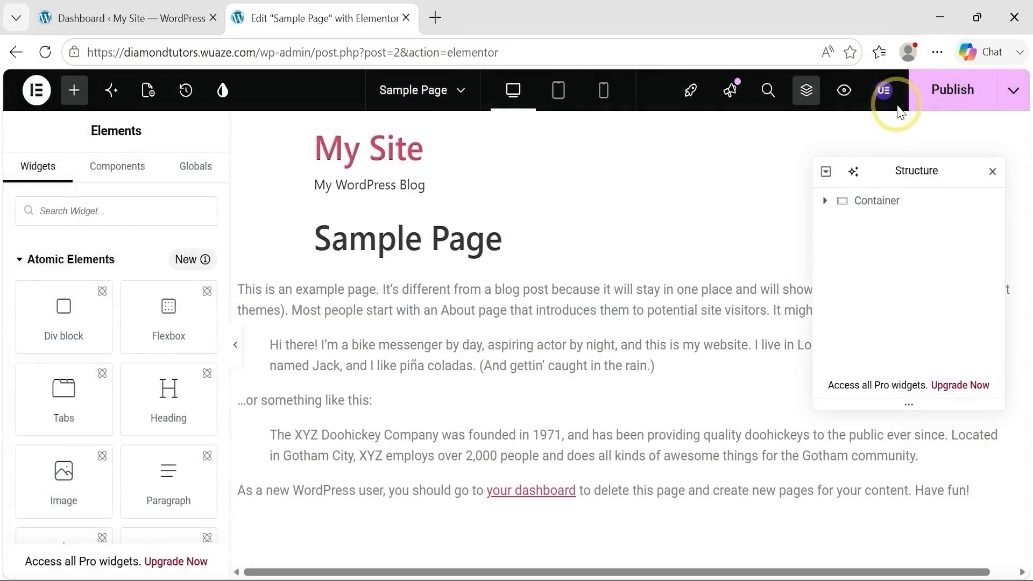
Step: Switch to the WordPress Dashboard browser tab and open UAE's Header & Footer template list
left_click(127, 18)
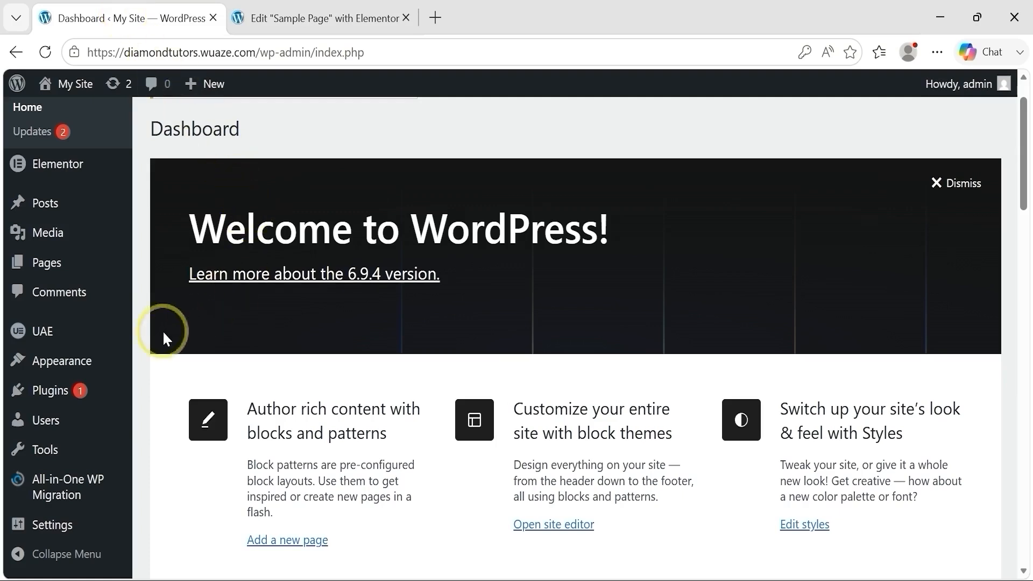
mouse_move(53, 336)
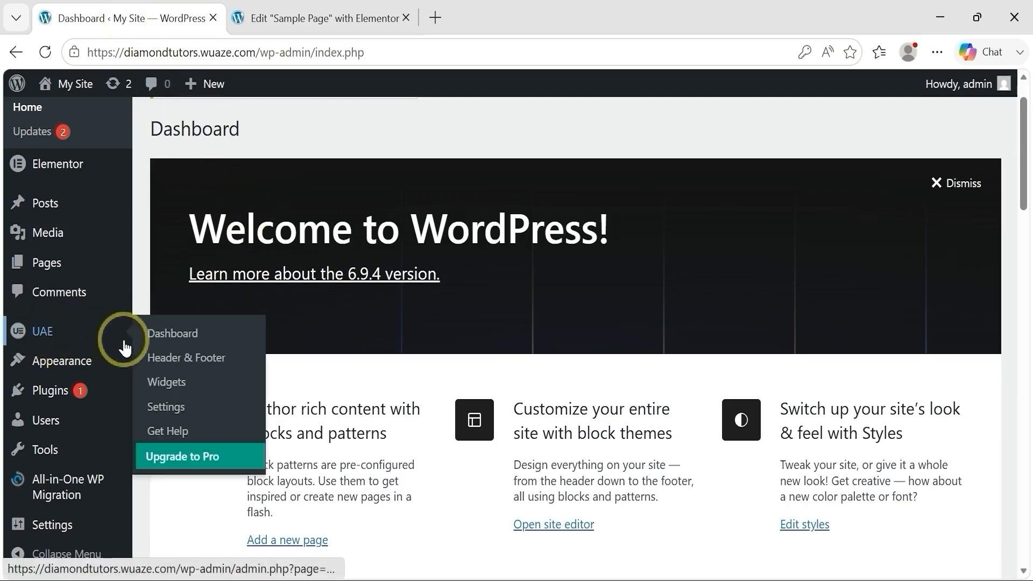
left_click(194, 363)
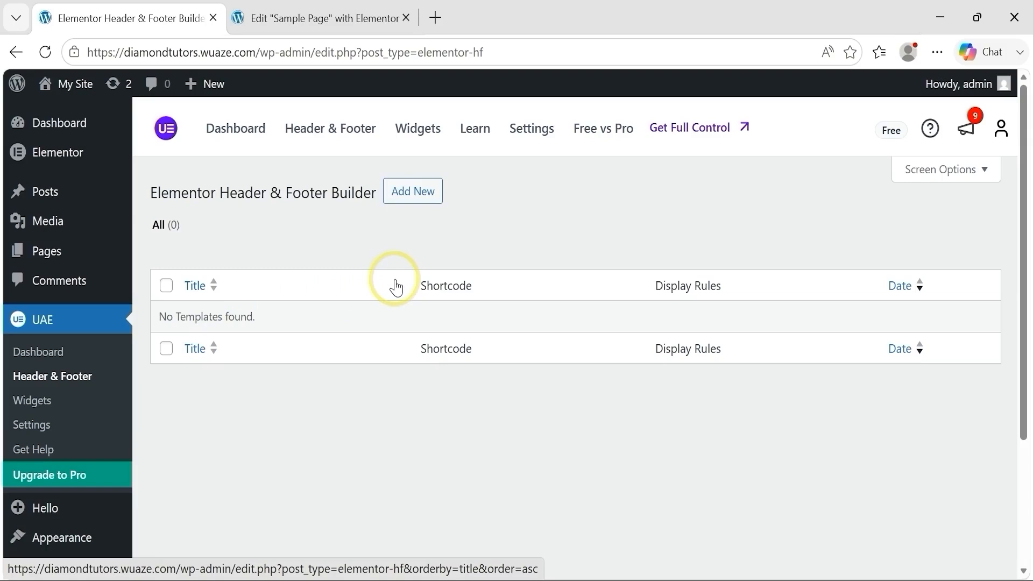
Step: Add a new UAE header and footer template titled Header1 and set its template type to Header
left_click(420, 199)
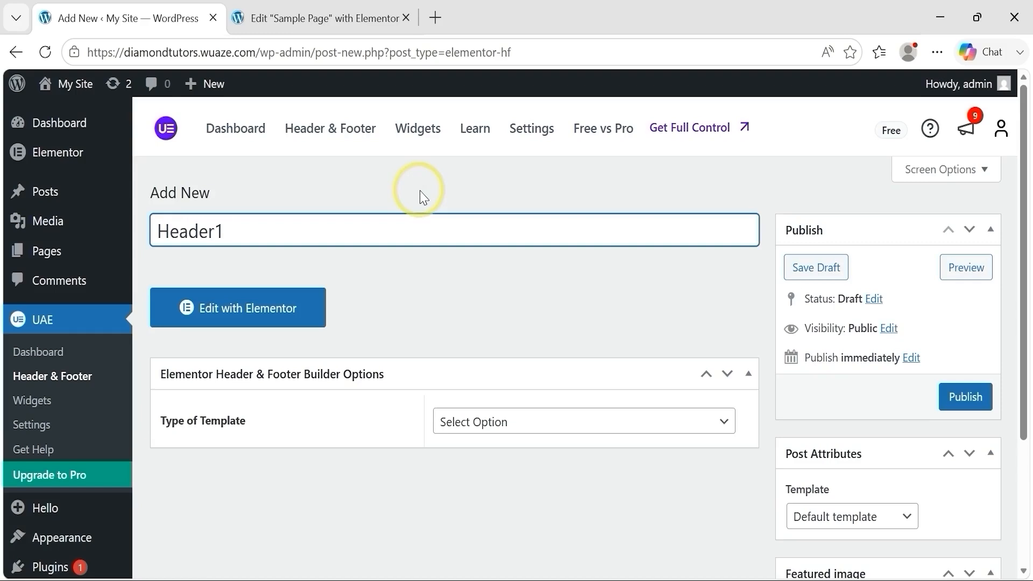
left_click(605, 428)
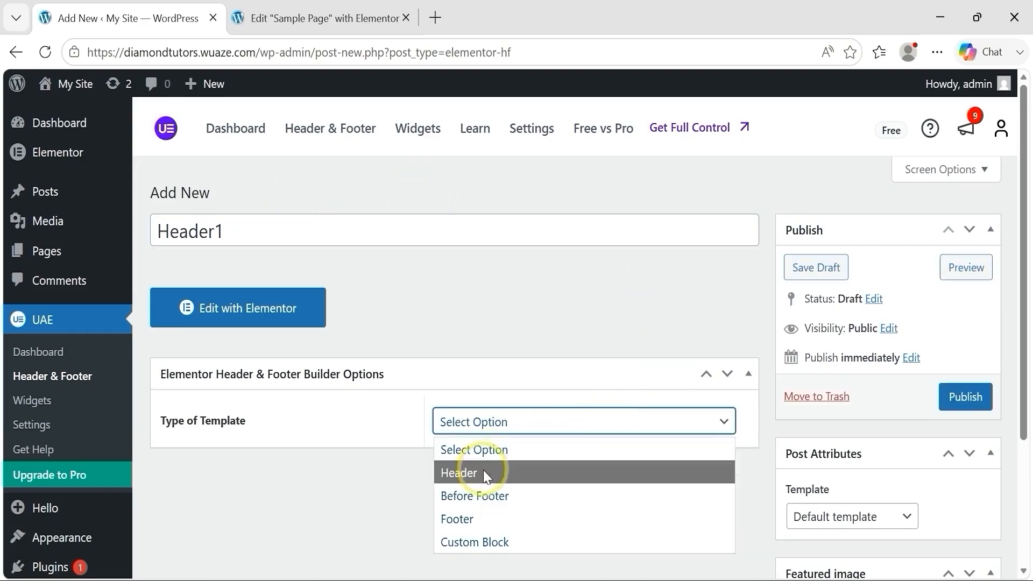
left_click(483, 471)
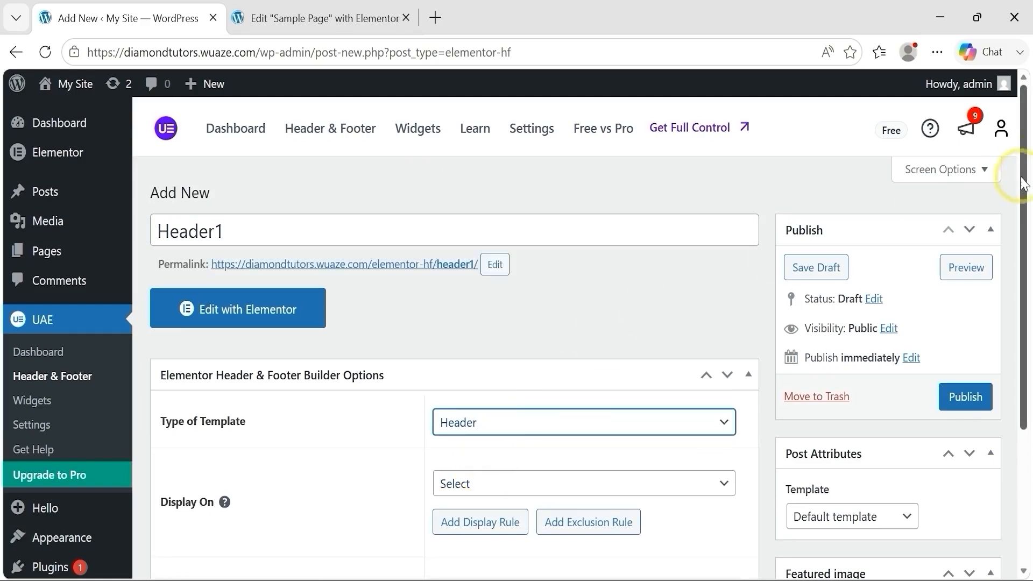
Step: Set Header1 to display on the Entire Website for All user roles, and publish it
scroll(1026, 203, "down", 2)
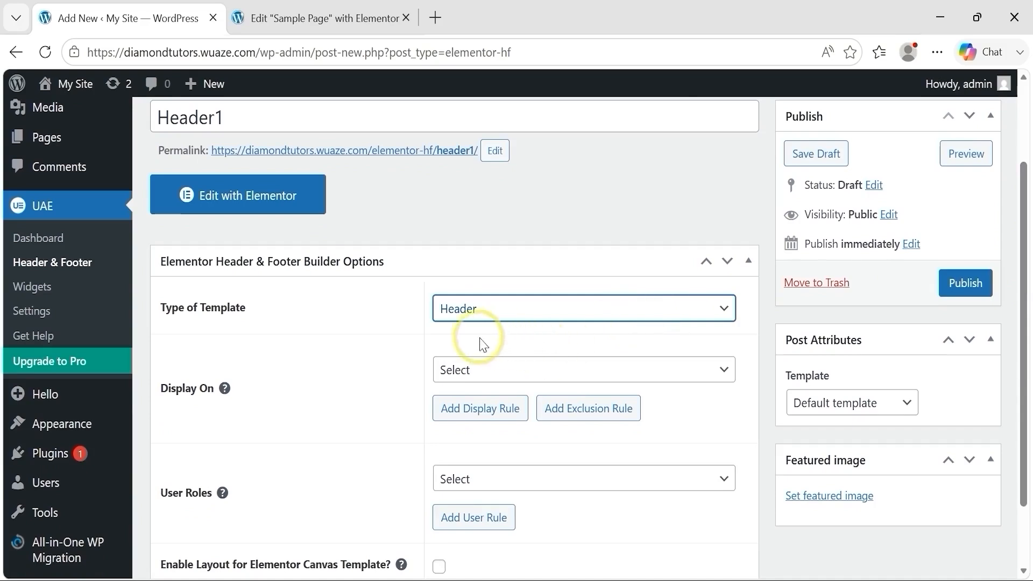
left_click(482, 381)
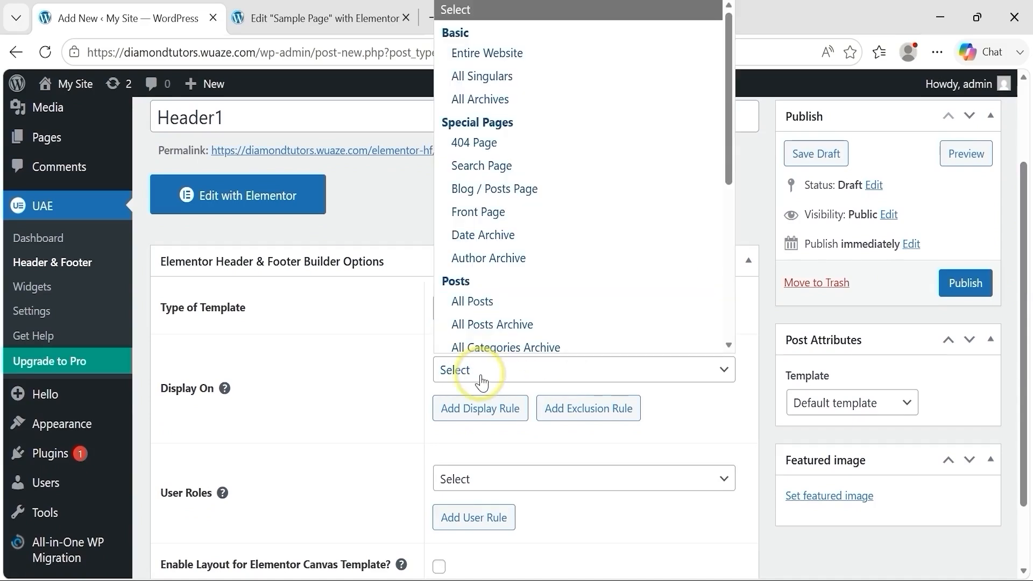
left_click(510, 49)
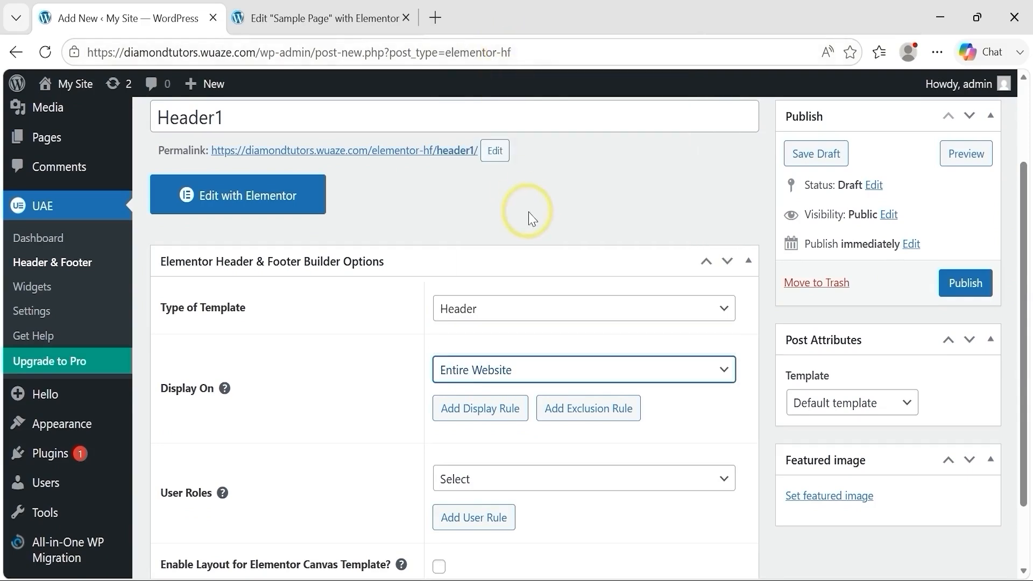
left_click_drag(1027, 222, 1027, 295)
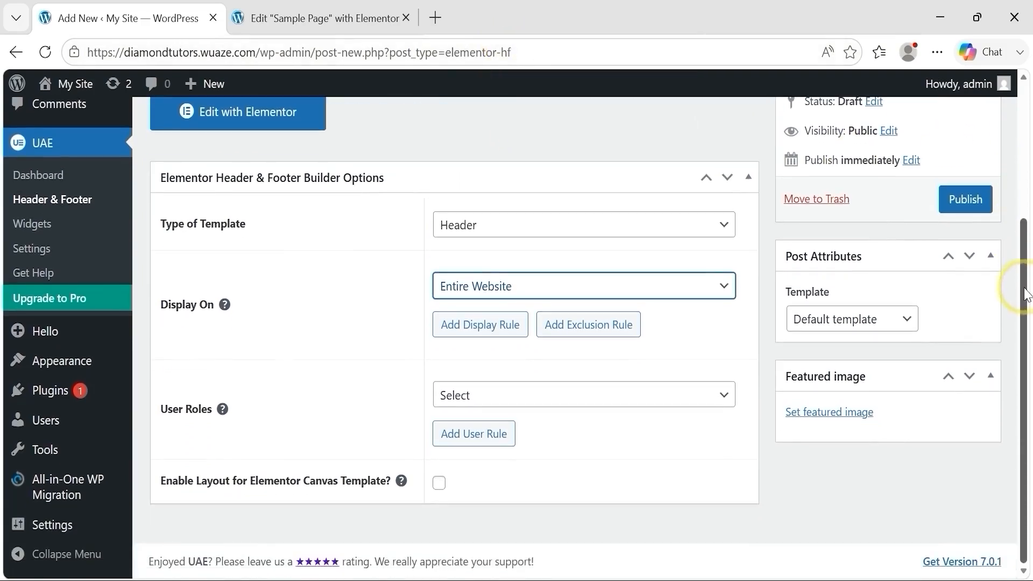
left_click(512, 396)
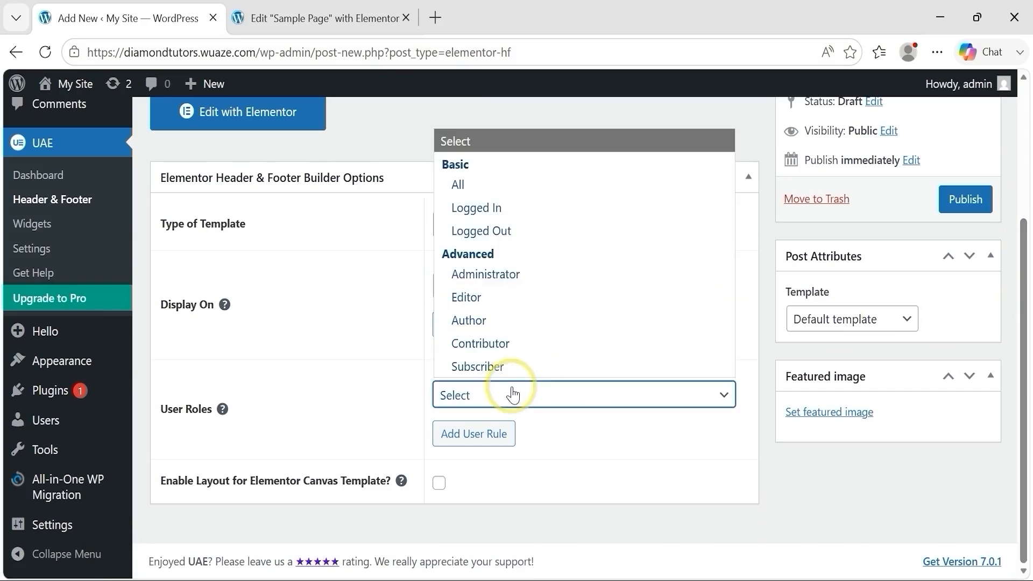
left_click(491, 183)
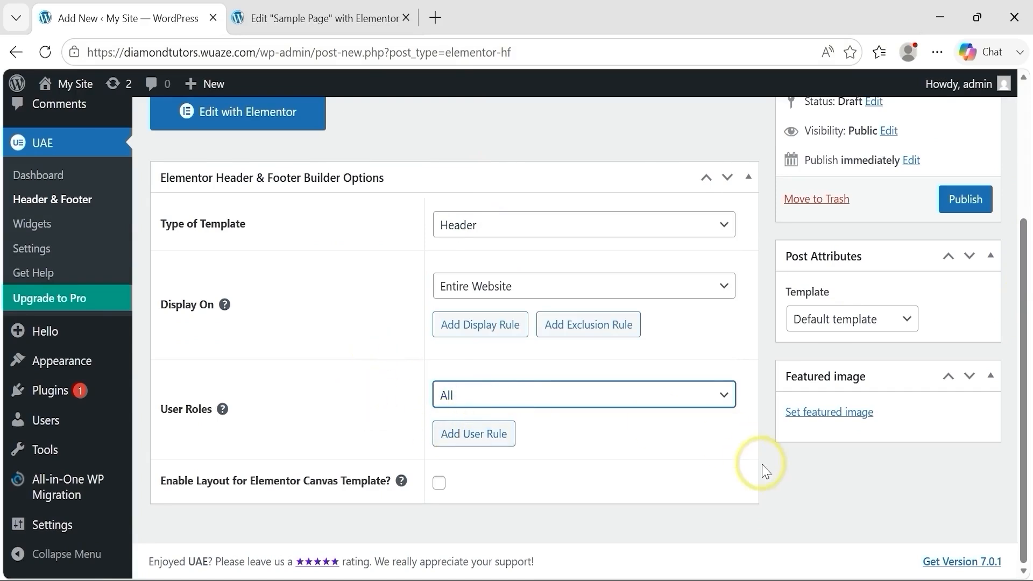
left_click(957, 203)
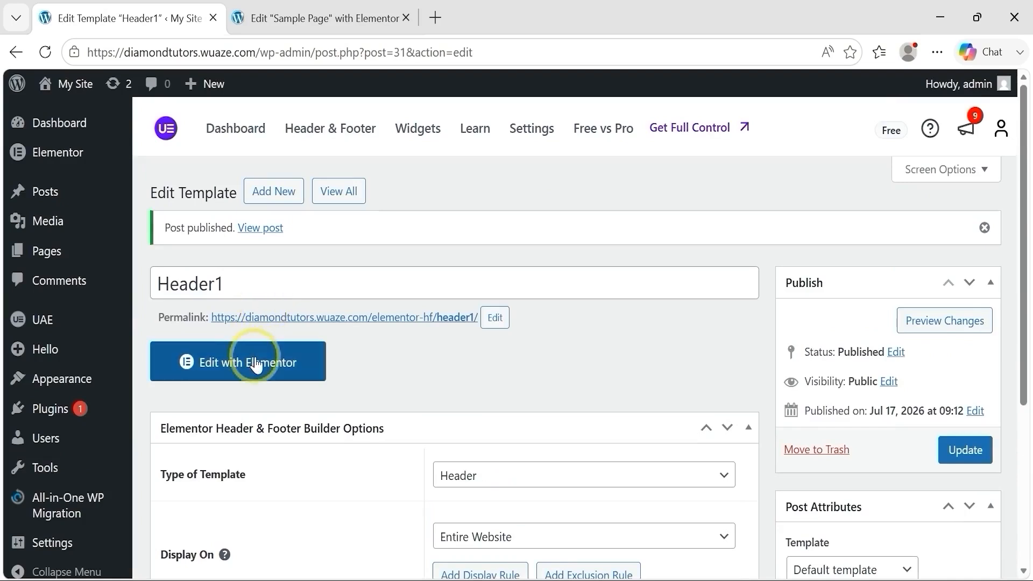
Step: Edit Header1 with Elementor, dismiss the Angie promotion and insert the Top Bar site template from the library
left_click(255, 365)
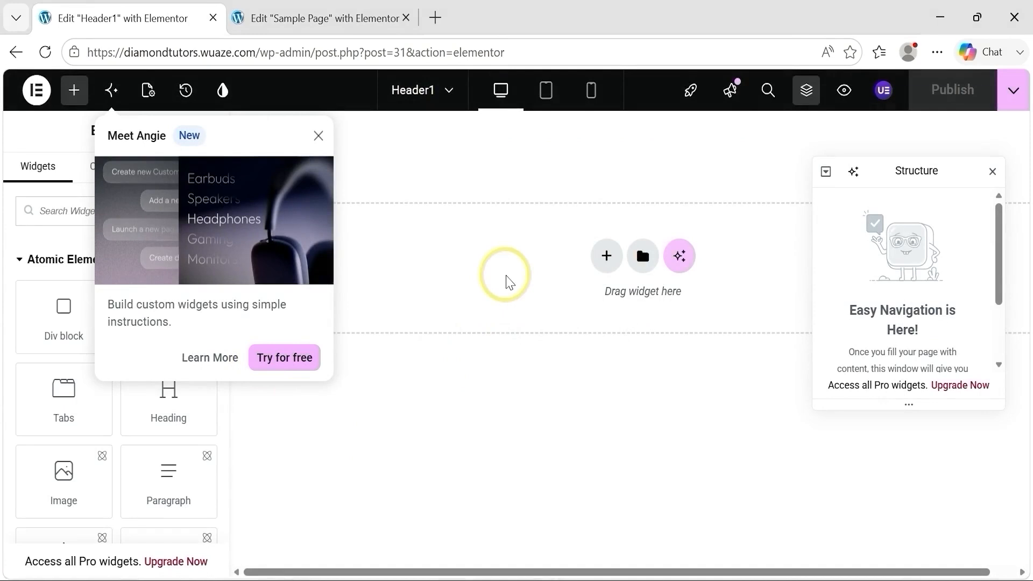
left_click(319, 136)
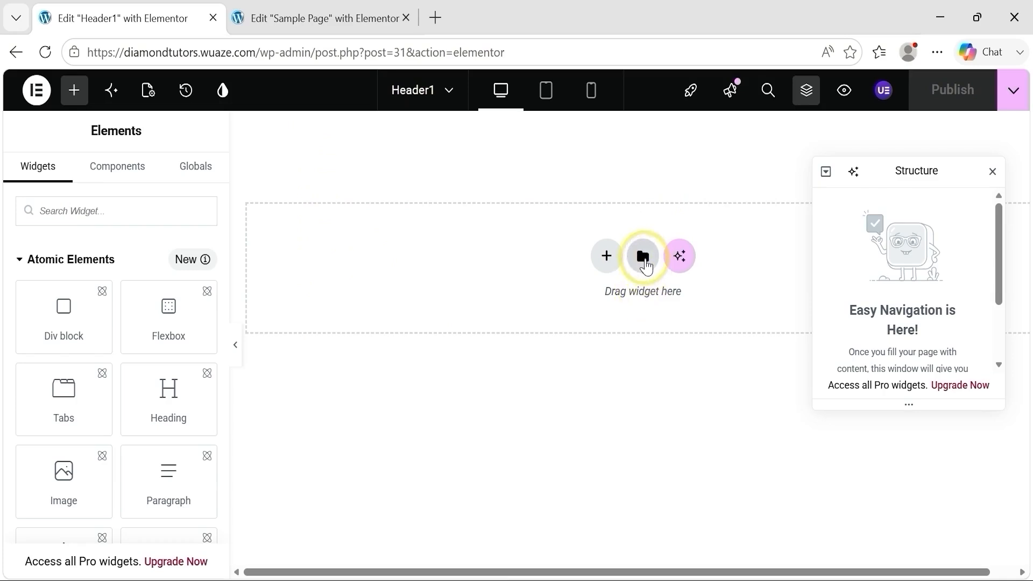
left_click(644, 258)
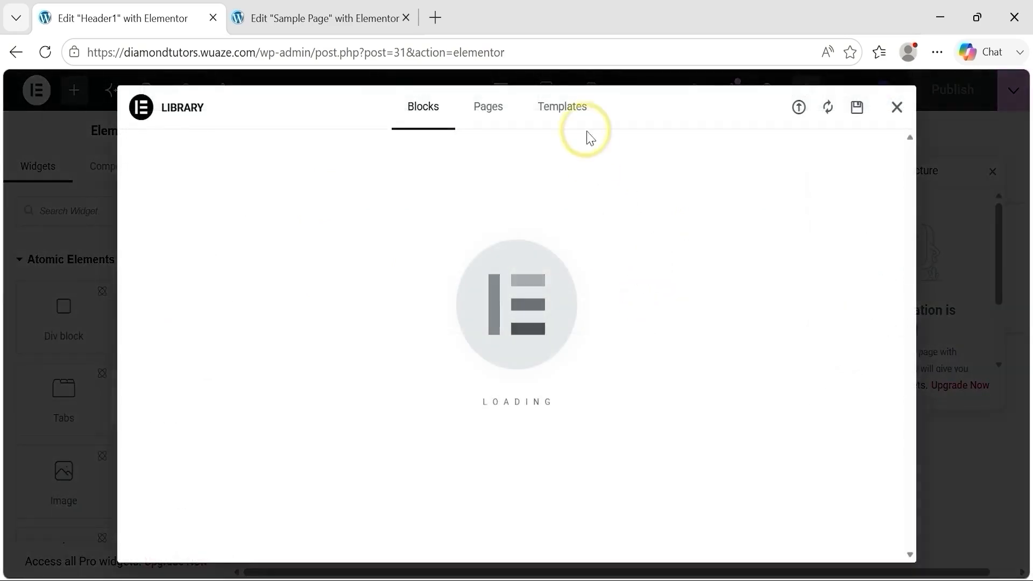
left_click(565, 114)
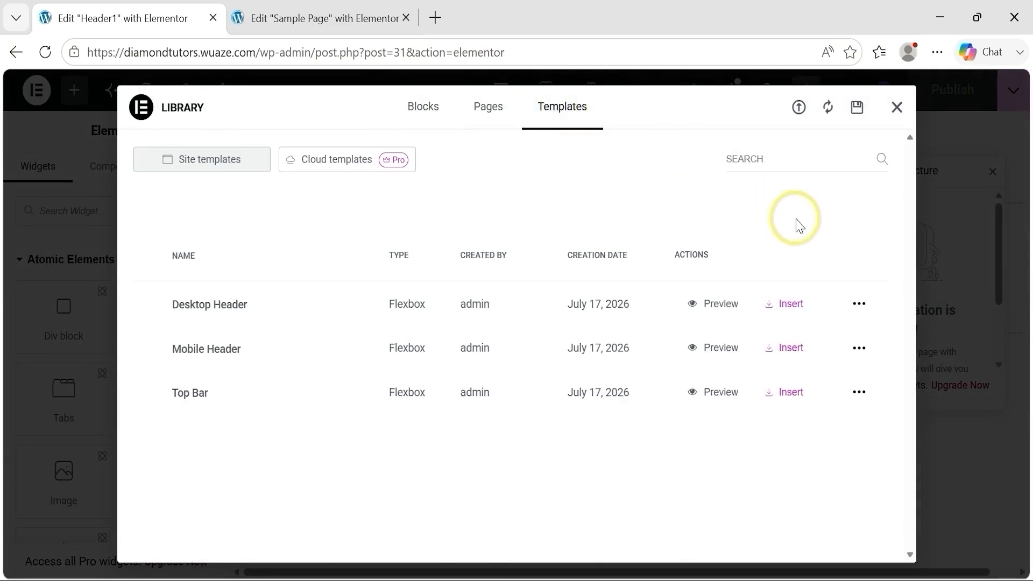
left_click(787, 397)
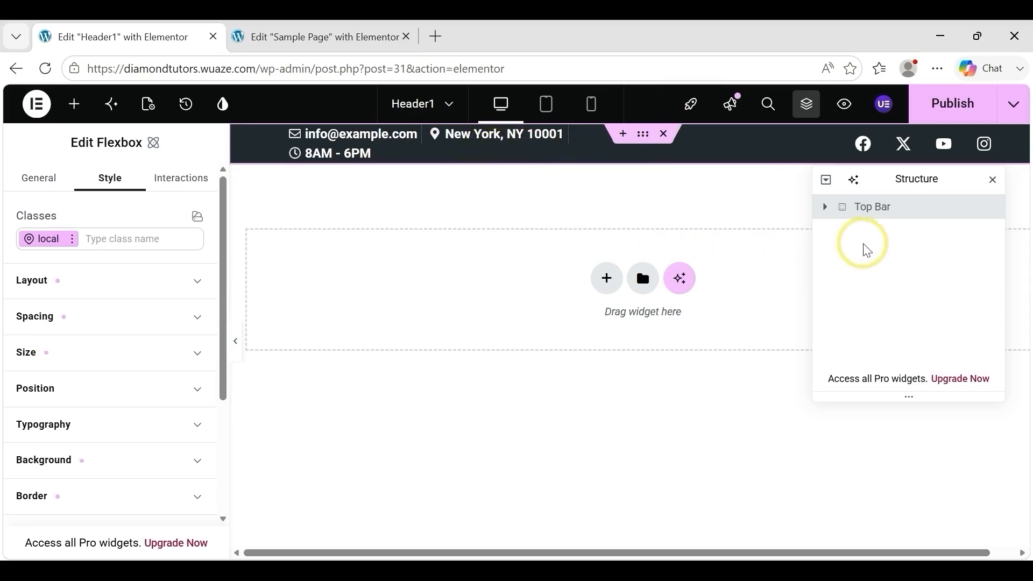
Step: Insert the Desktop Header site template below the Top Bar, keeping the template styles
left_click(642, 279)
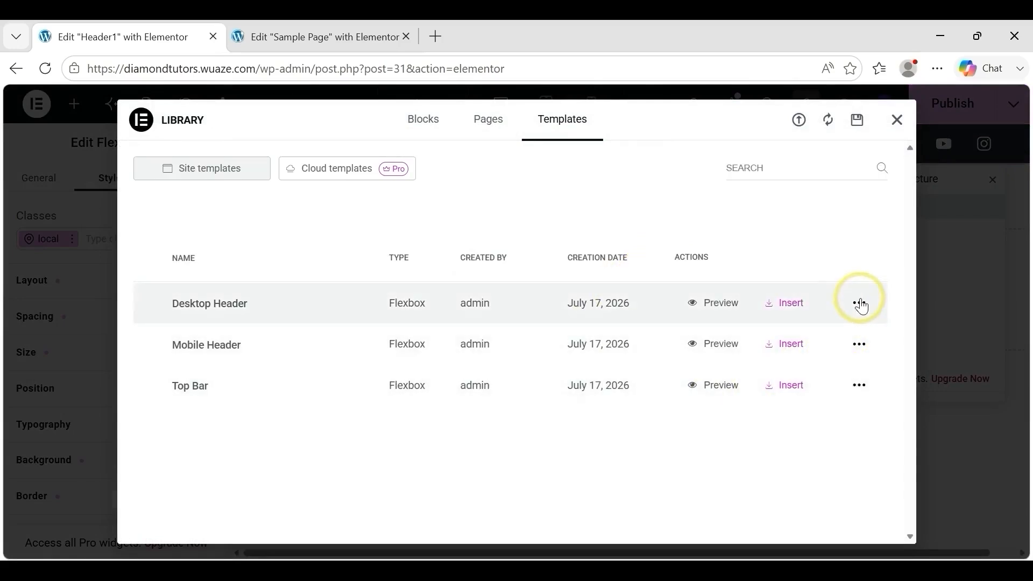
left_click(793, 308)
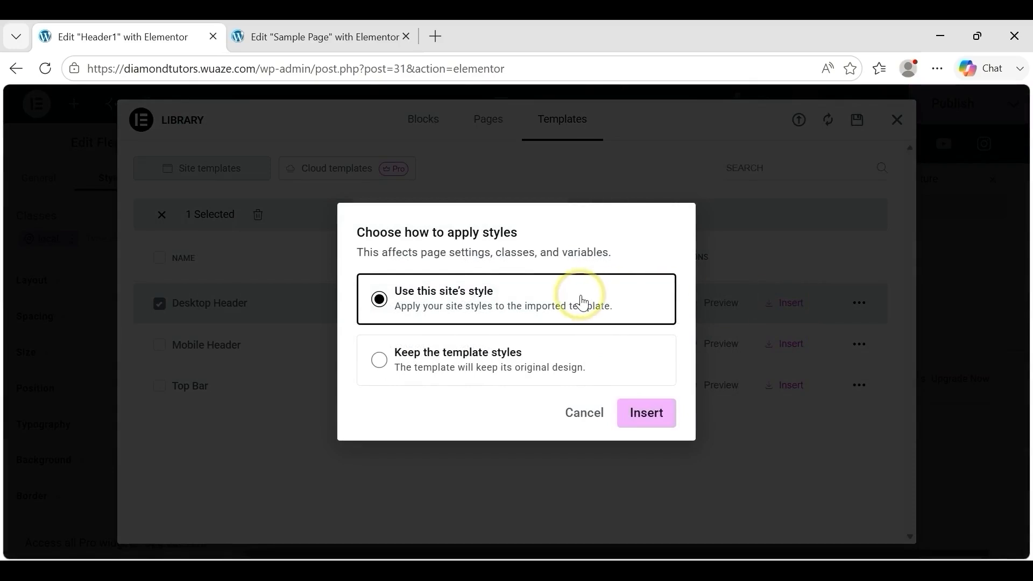
left_click(379, 379)
left_click(649, 445)
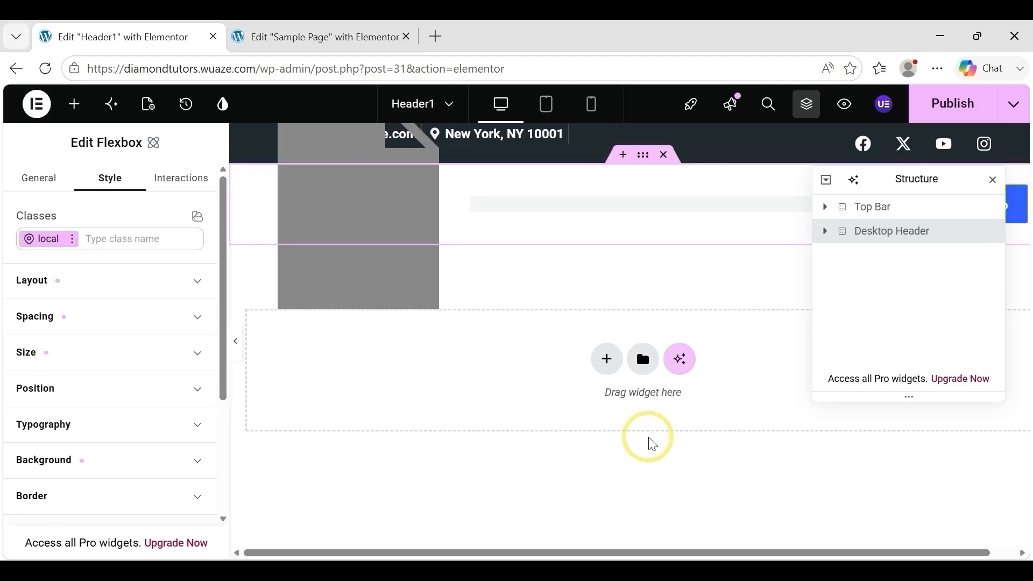
Step: Move the Structure panel clear of the inserted header row and publish the Header1 changes
left_click_drag(915, 180, 873, 214)
left_click_drag(820, 267, 814, 269)
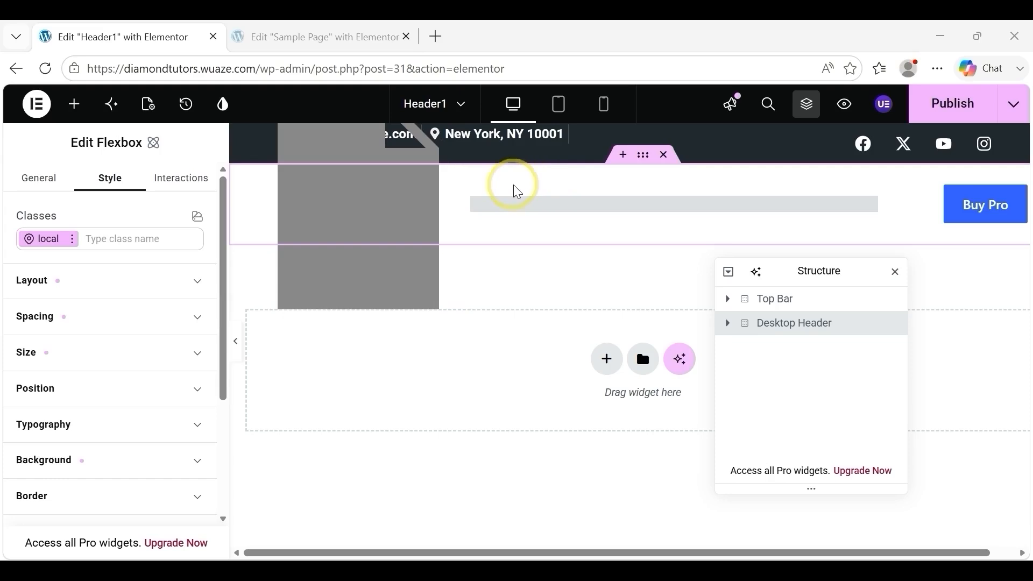
mouse_move(473, 196)
left_mouse_down()
mouse_move(444, 242)
mouse_move(378, 267)
mouse_move(376, 231)
mouse_move(462, 202)
left_mouse_up()
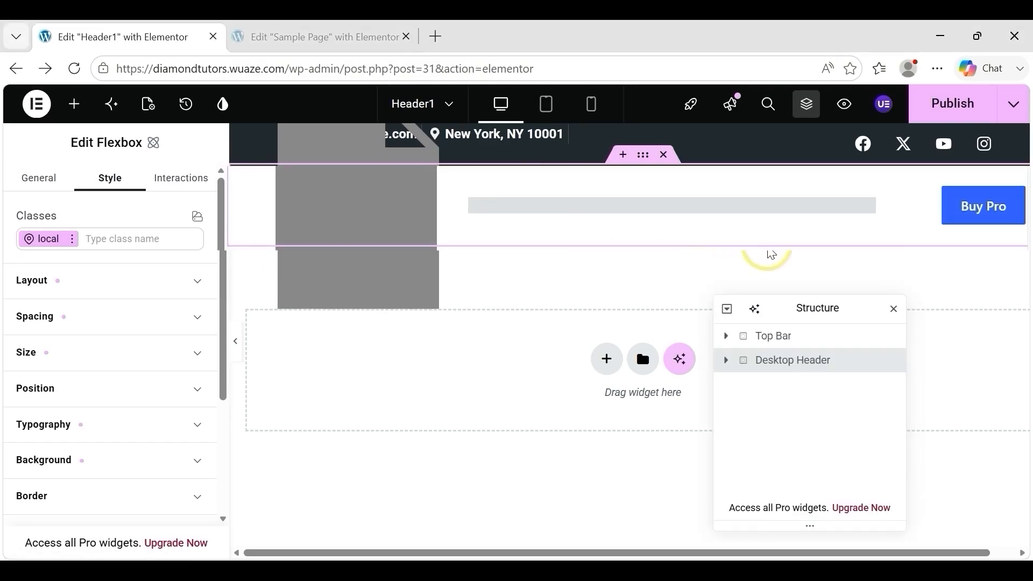
left_click(953, 105)
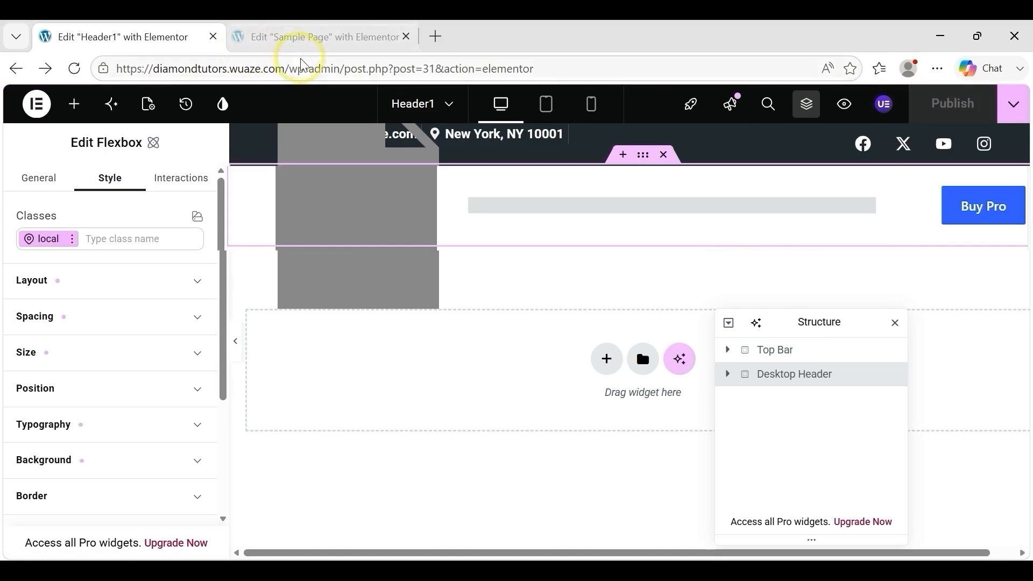
Step: Go to the site's wp-admin dashboard and open the Menus page of the Appearance settings
left_click_drag(347, 70, 596, 64)
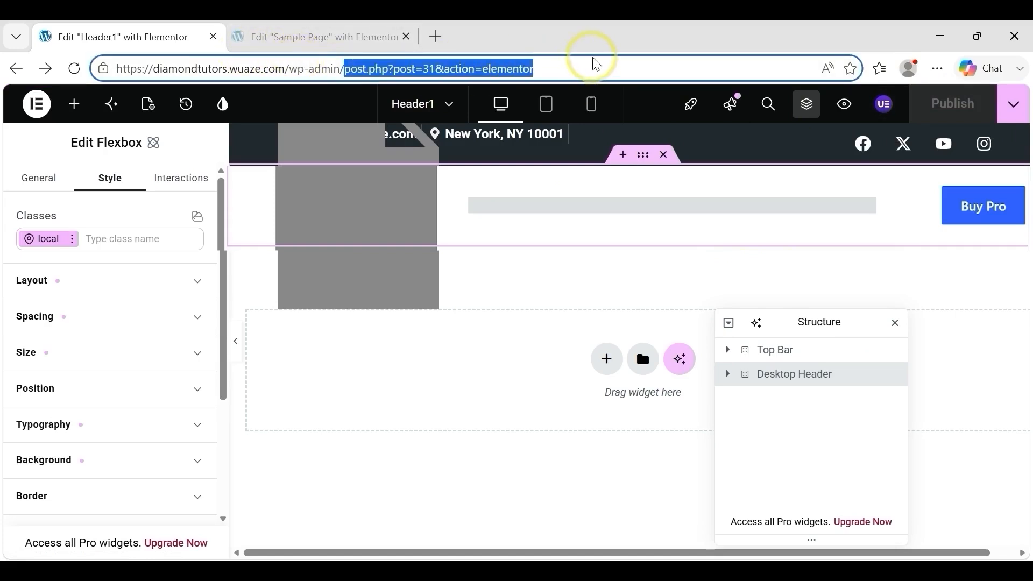
key("BackSpace")
key("Return")
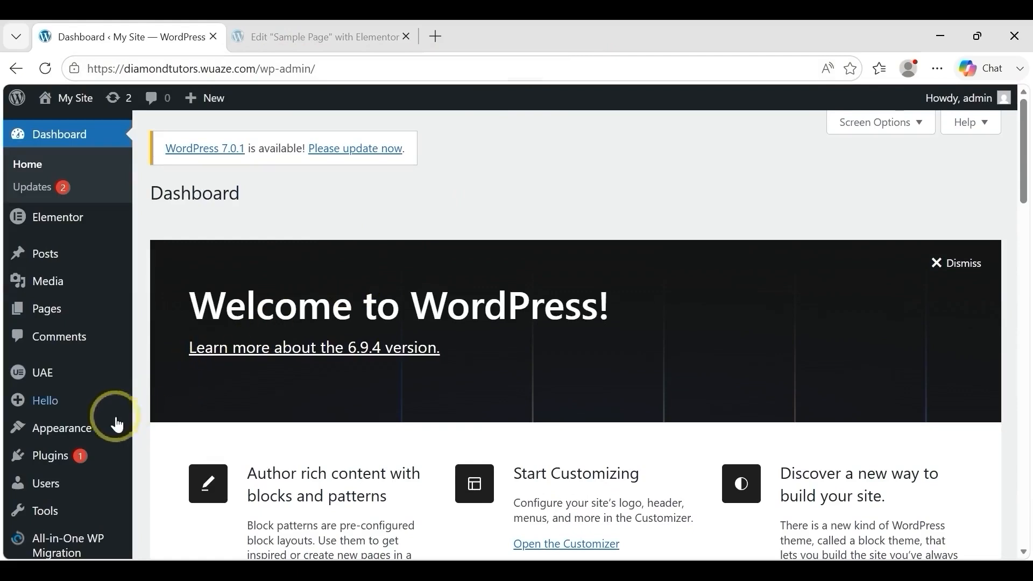
mouse_move(75, 429)
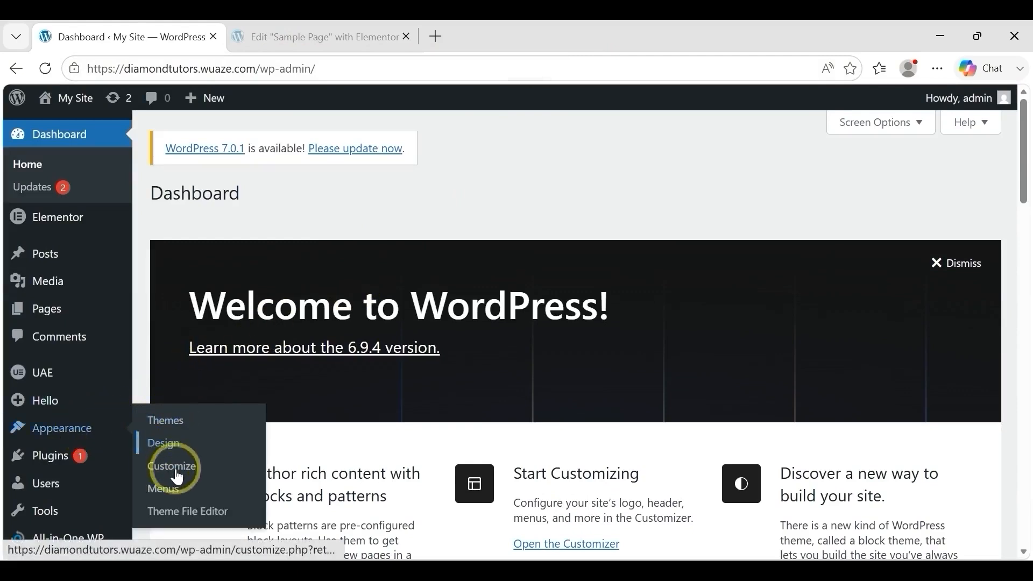
left_click(178, 492)
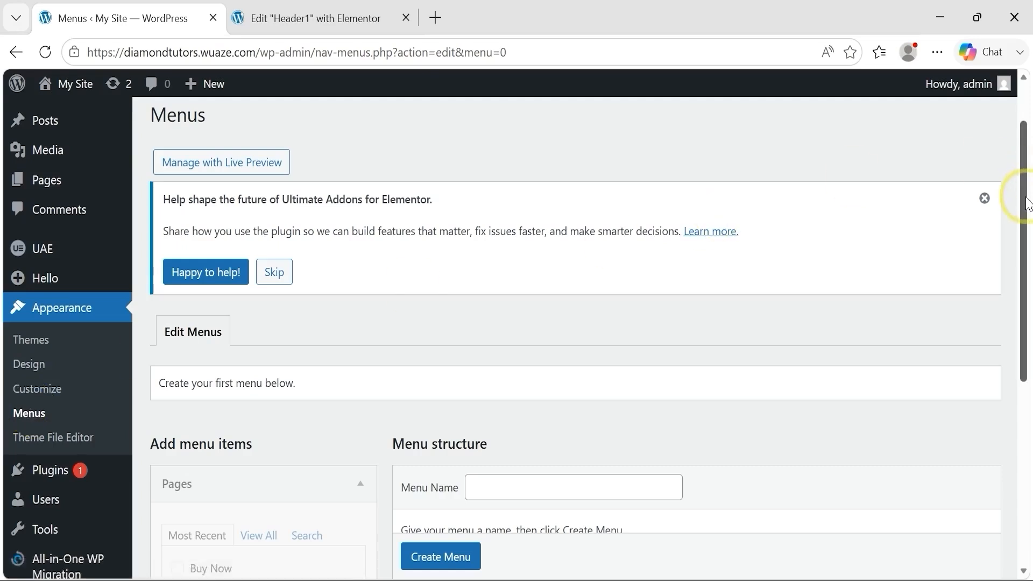
Step: Create a menu named Nav Menu and add all of the listed pages to it
scroll(1026, 204, "down", 2)
left_click(530, 371)
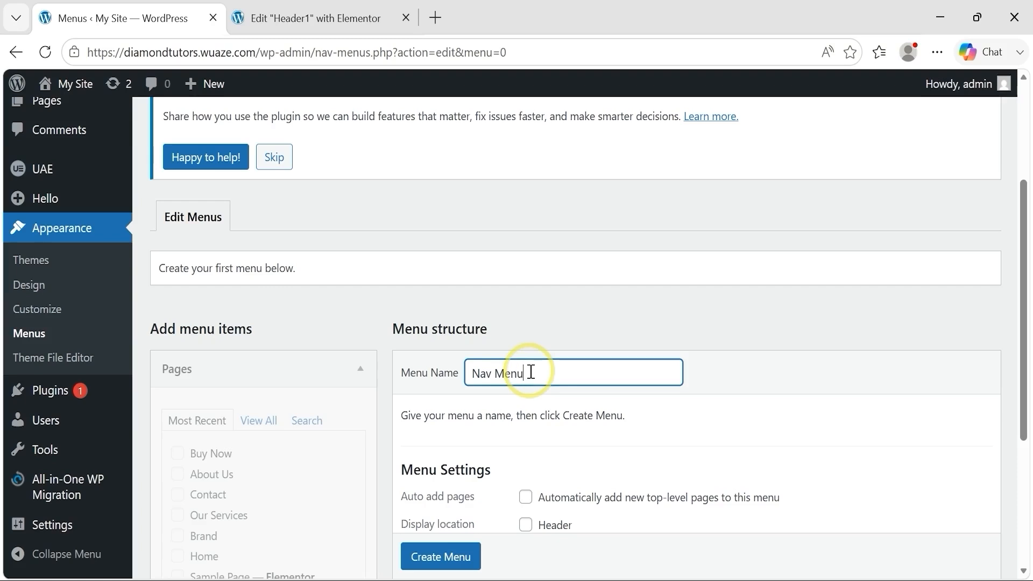
left_click(436, 560)
left_click(439, 541)
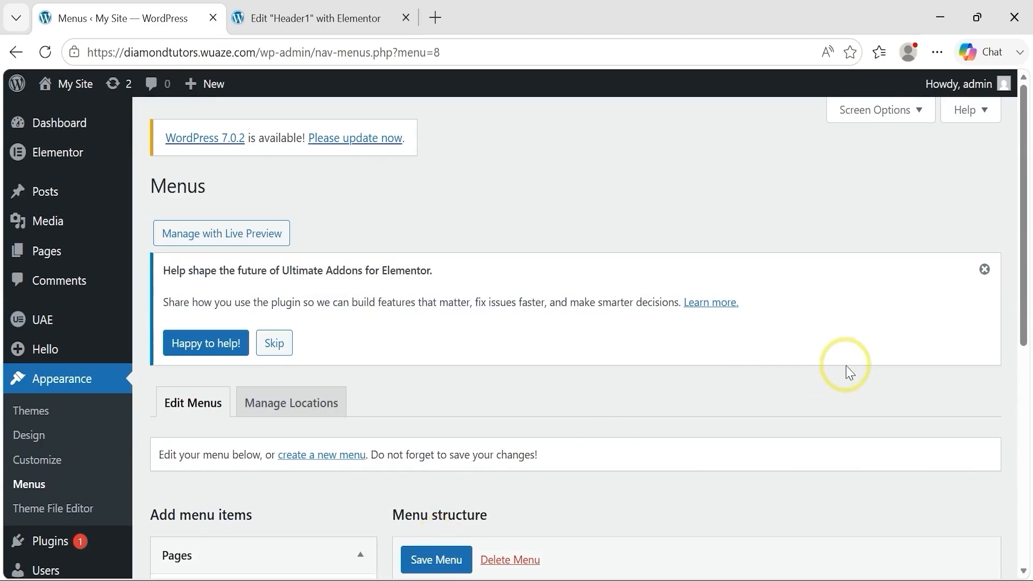
left_click_drag(1024, 290, 1027, 455)
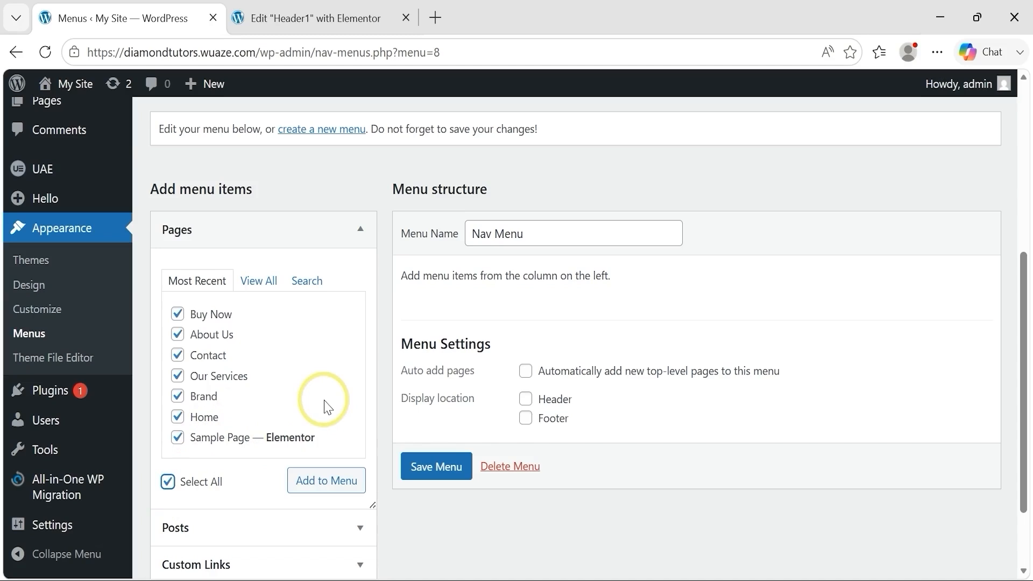
left_click(322, 492)
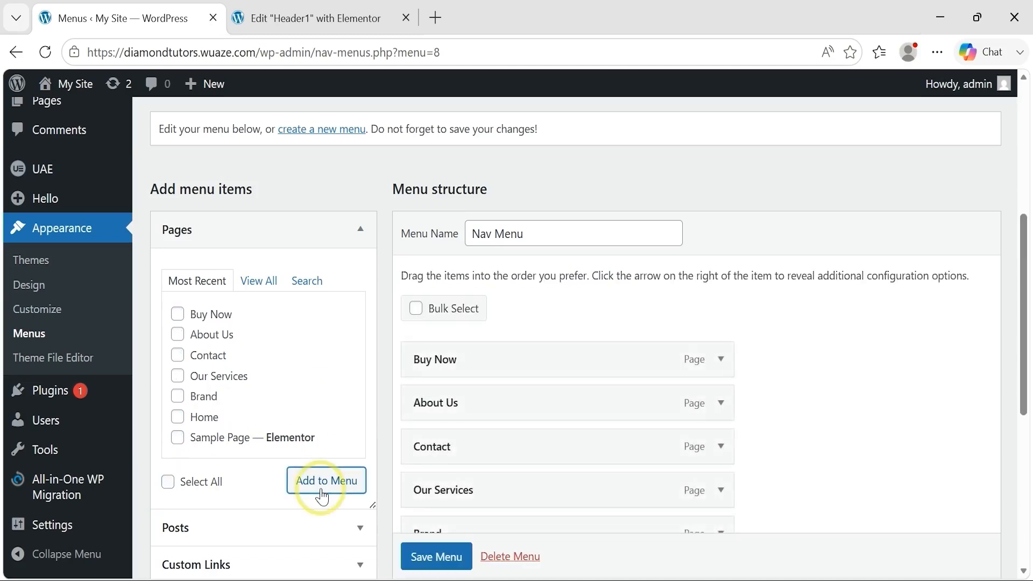
Step: Order Nav Menu as Home, About Us, Contact, Brand, Buy Now, nest Our Services and Sample Page under Contact, and save it
left_click_drag(1026, 275, 916, 327)
left_click_drag(464, 433, 463, 473)
left_click_drag(468, 427, 498, 374)
left_click_drag(444, 339, 475, 340)
left_click(458, 555)
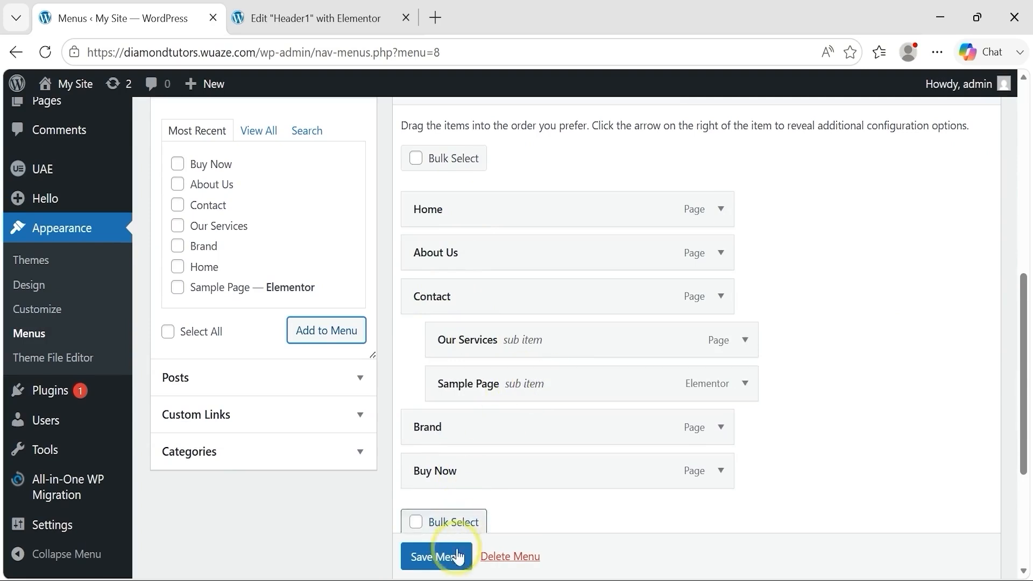
scroll(439, 565, "down", 1)
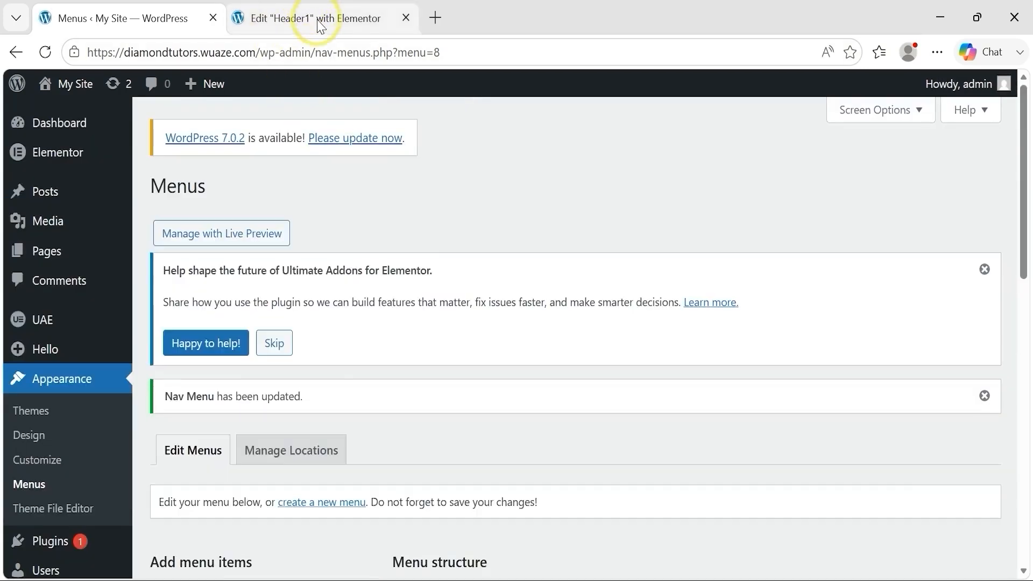
Step: Reload the Header1 editor in its browser tab and select Desktop Header in the Structure panel, moved clear of the header
left_click(318, 24)
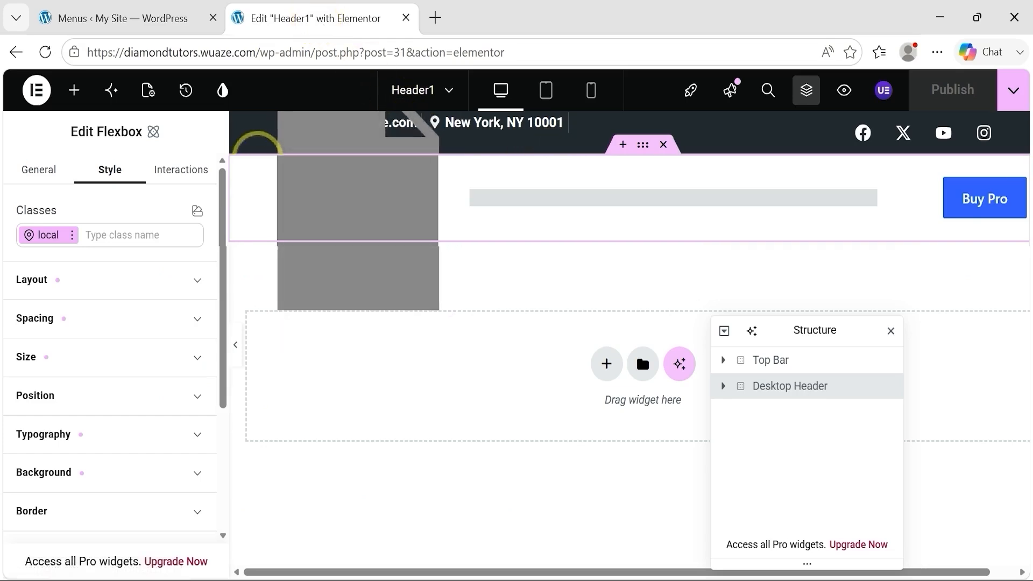
left_click(45, 54)
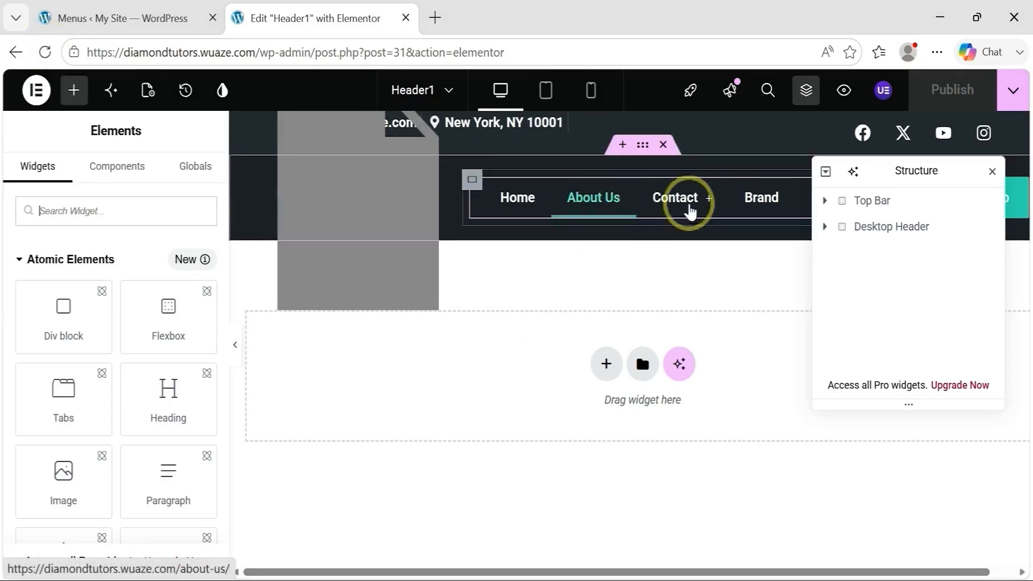
left_click_drag(909, 168, 785, 327)
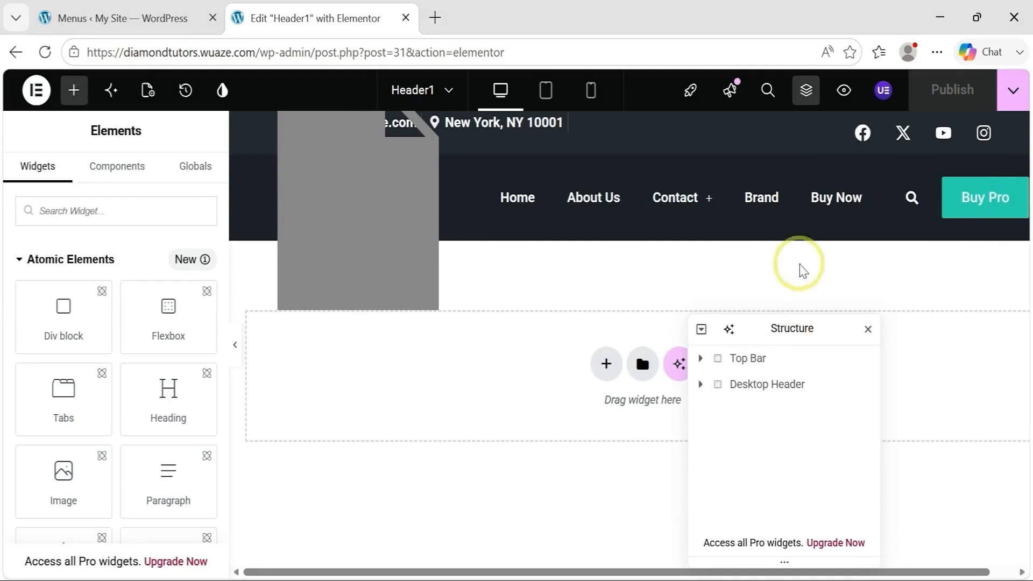
left_click(737, 386)
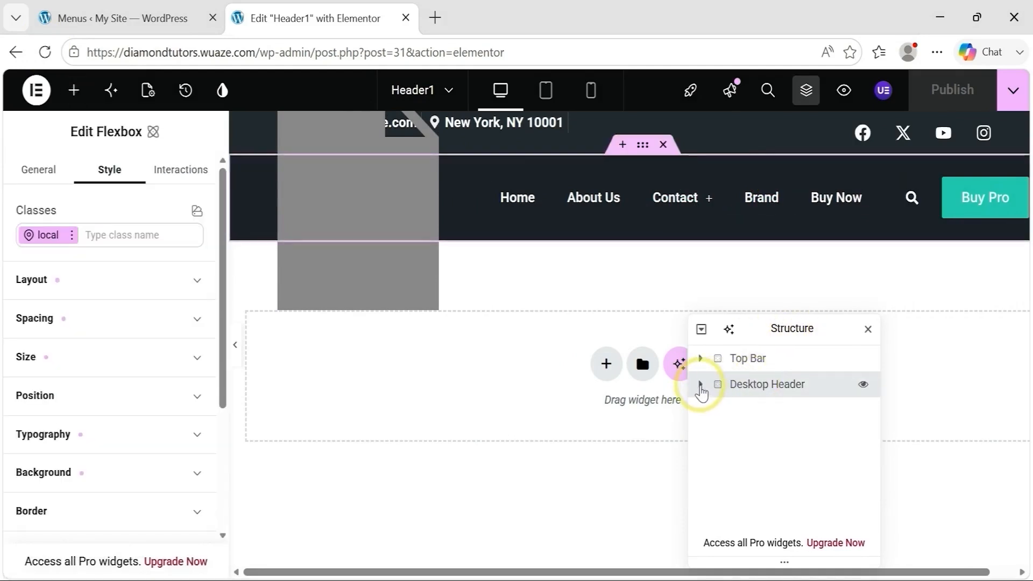
Step: Select the Navigation Menu inside the Desktop Header's Nav Menu container and check the Contact submenu in the header
left_click(700, 385)
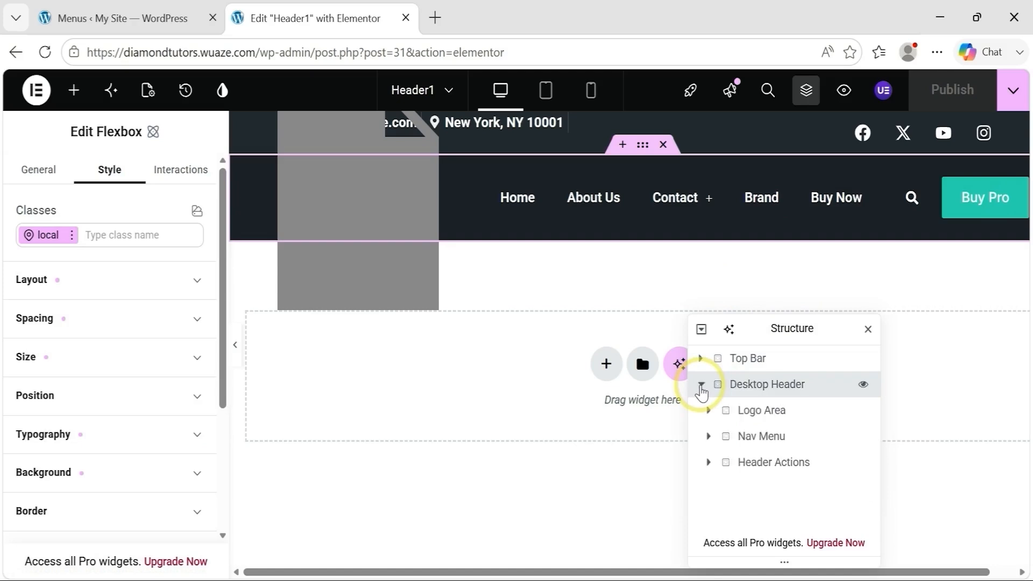
left_click(709, 436)
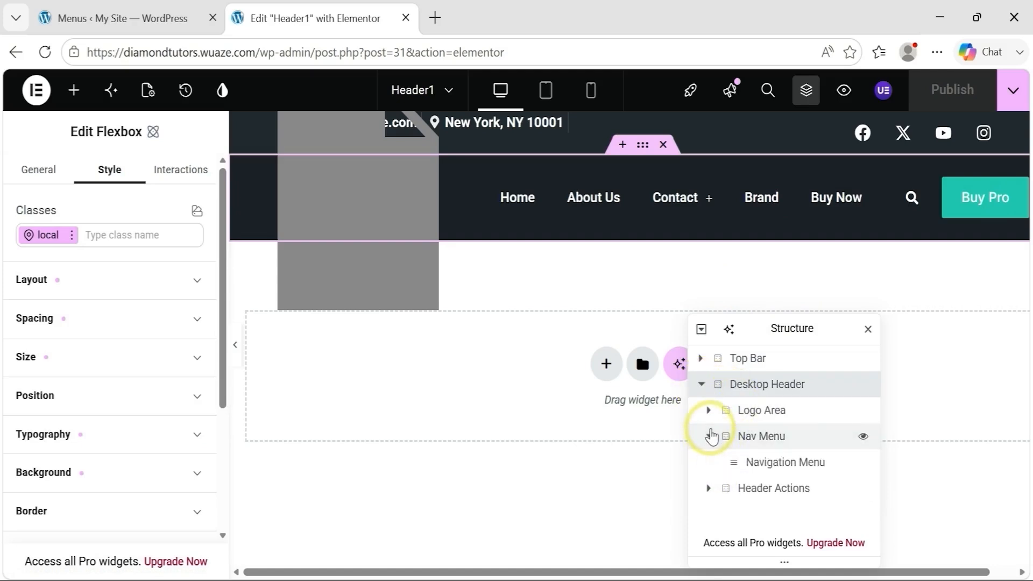
left_click(778, 468)
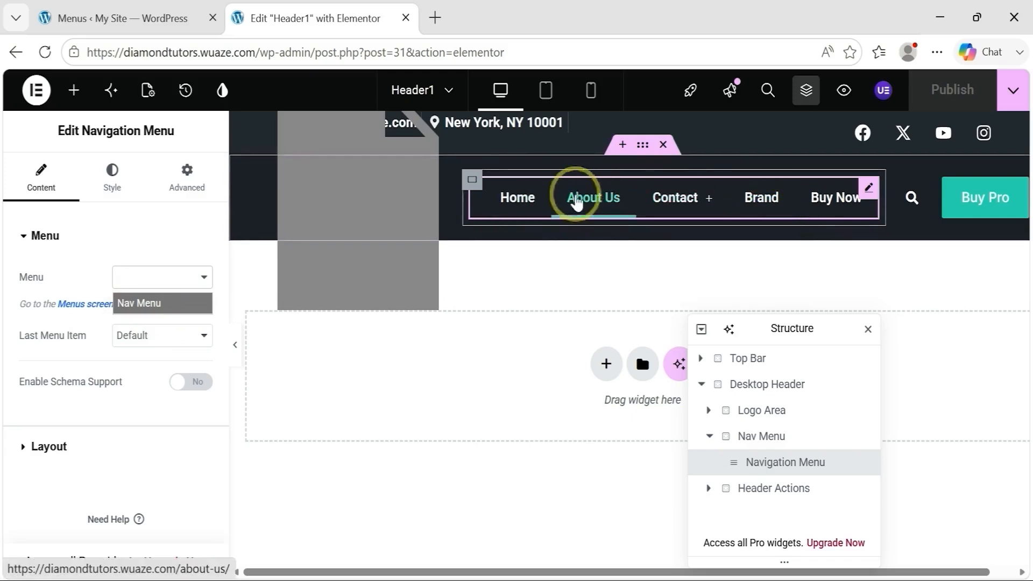
mouse_move(664, 210)
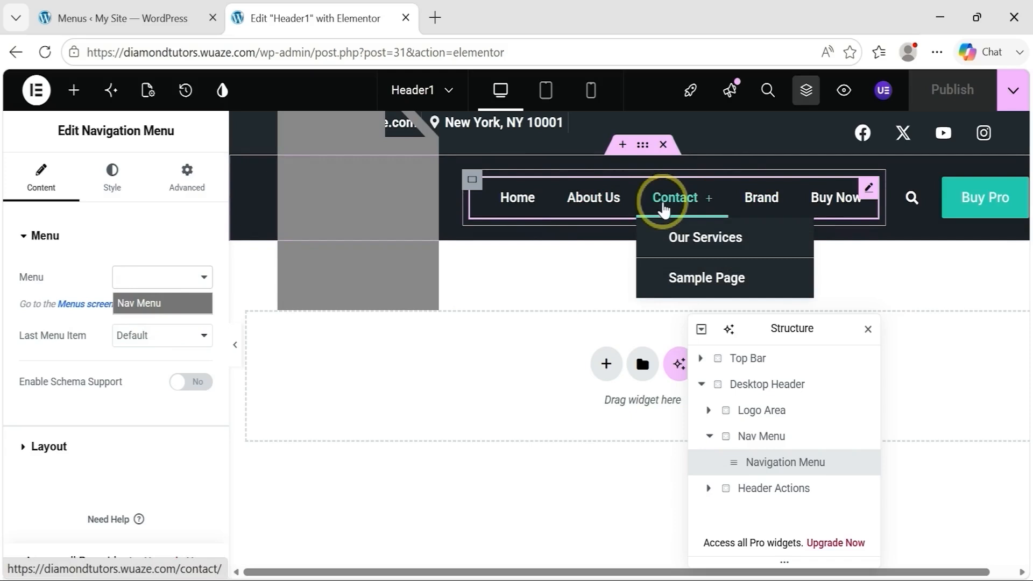
Step: Replace the Desktop Header's placeholder logo by uploading the site-logo image from the Images folder, and publish the header
left_click(350, 206)
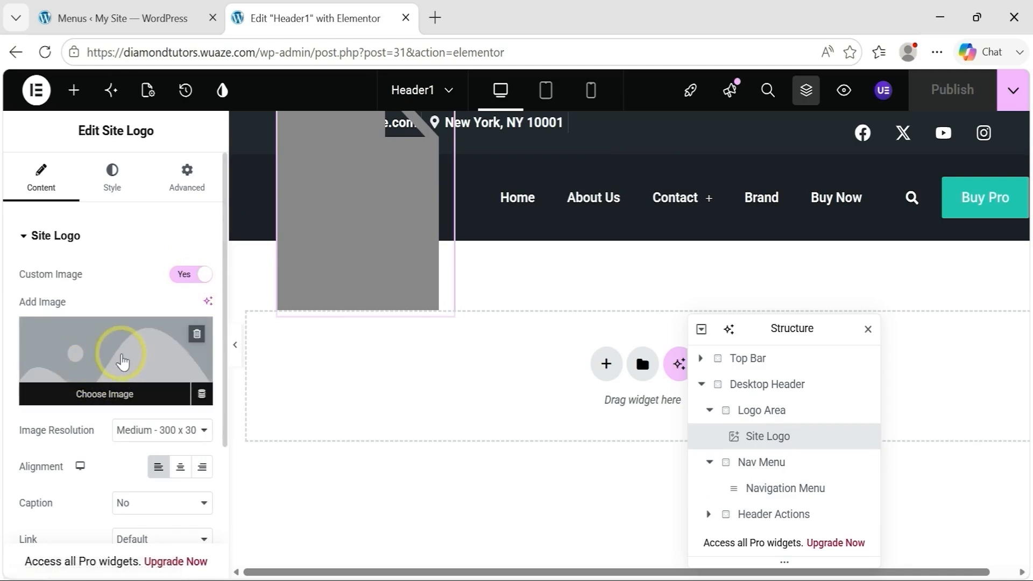
left_click(123, 362)
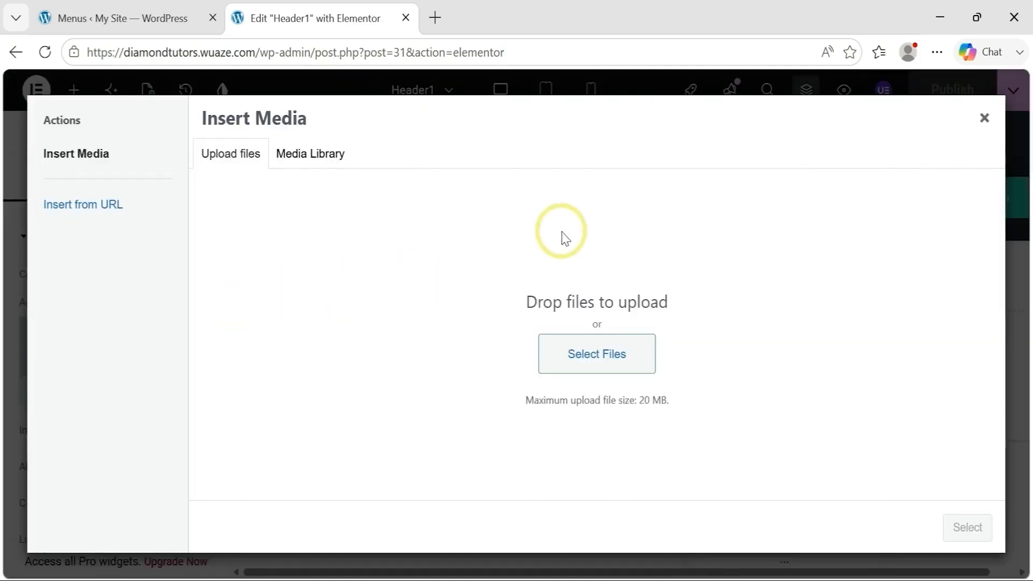
left_click(593, 364)
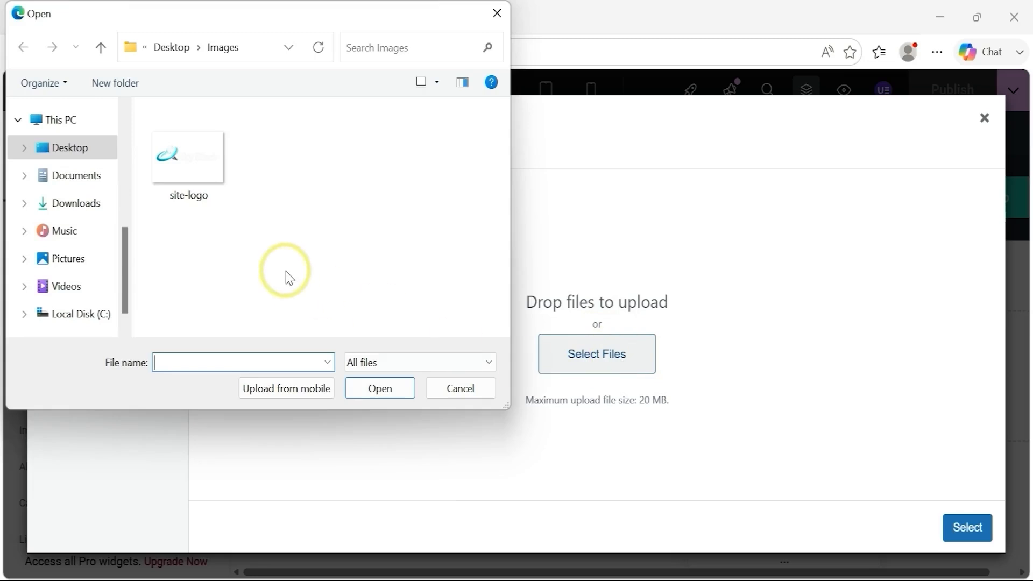
left_click(204, 171)
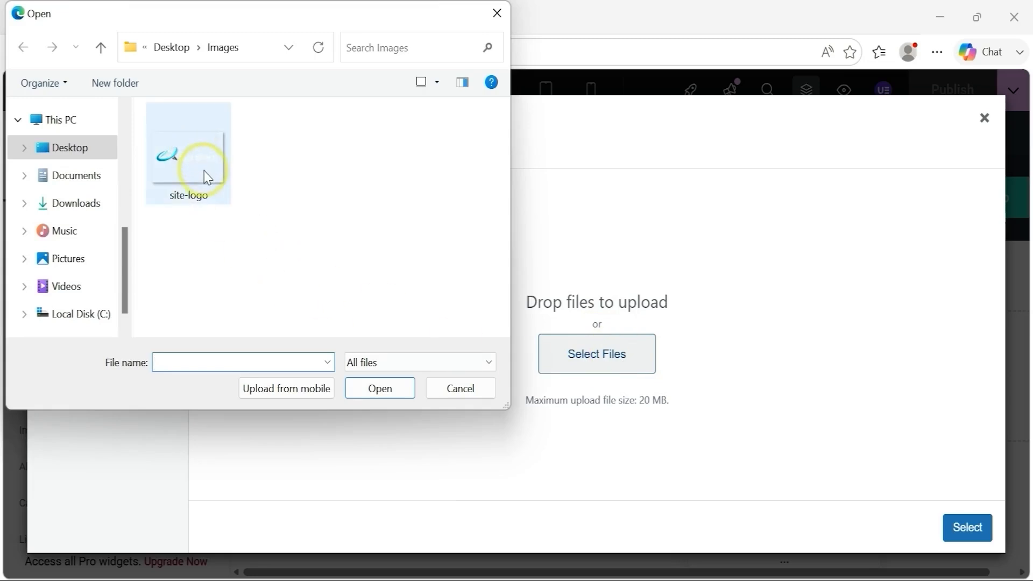
left_click(380, 388)
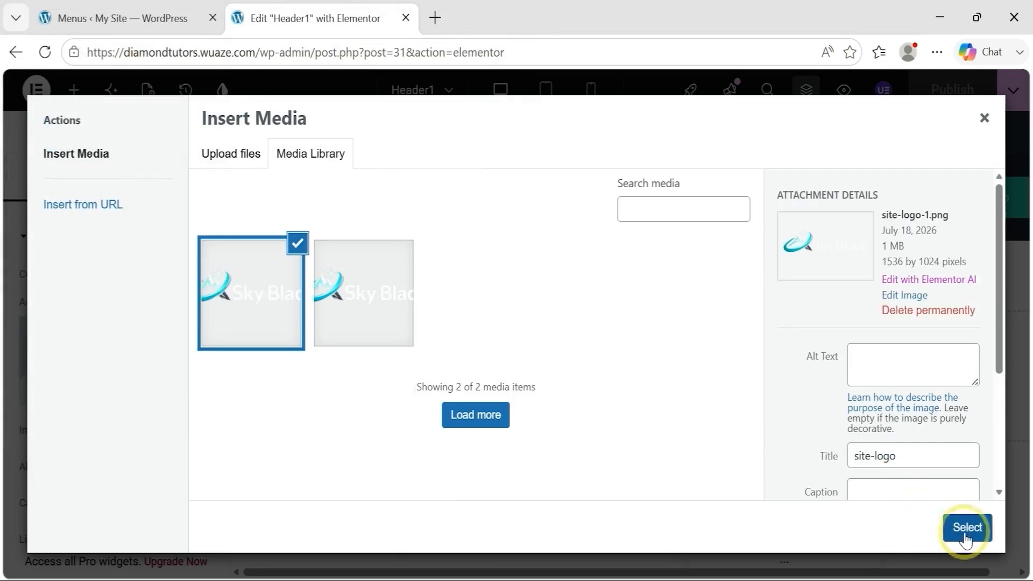
left_click(966, 528)
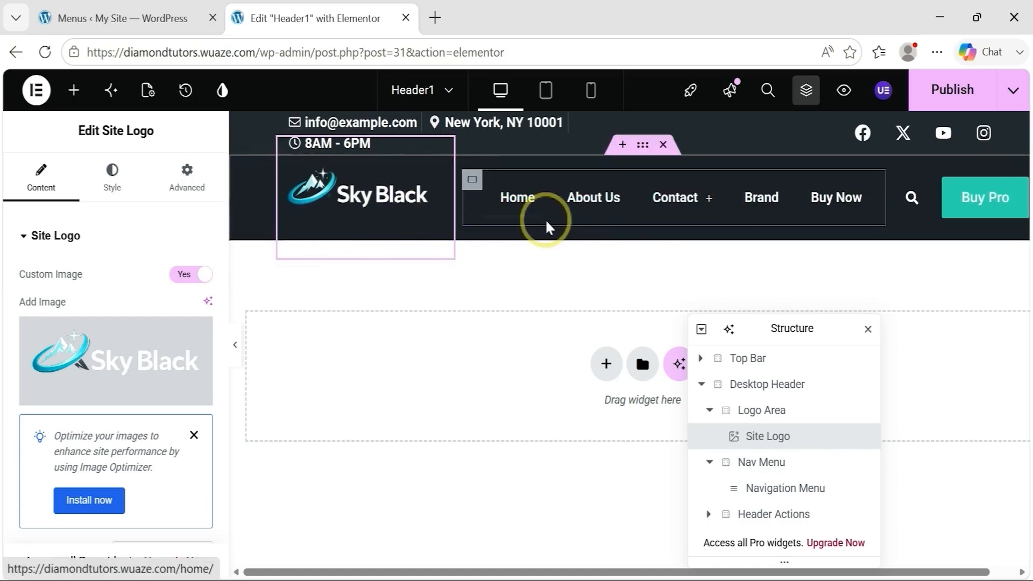
left_click(955, 95)
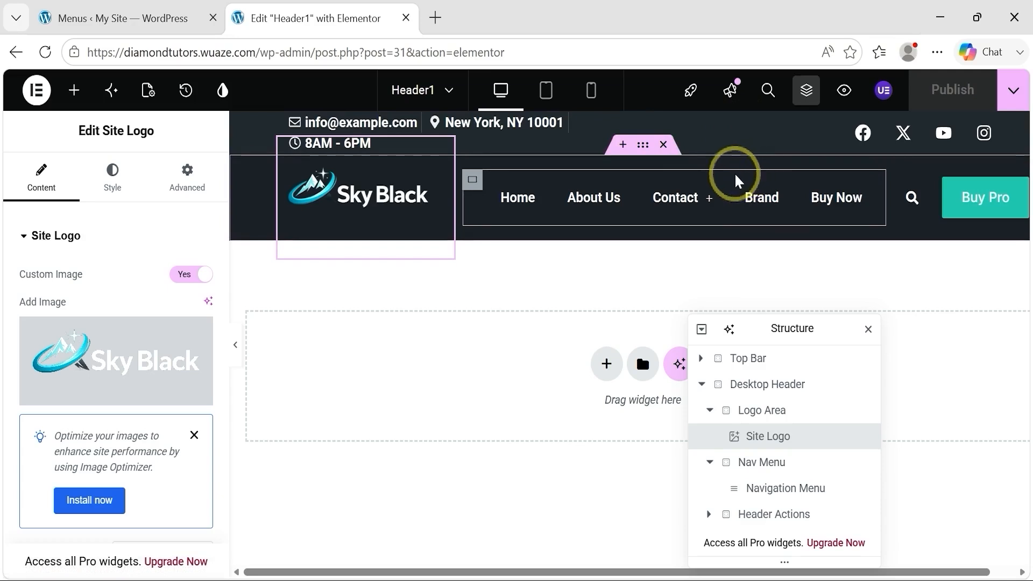
Step: Insert the Mobile Header site template, keeping the template styles and adding its classes and variables to the site
left_click_drag(807, 330, 316, 341)
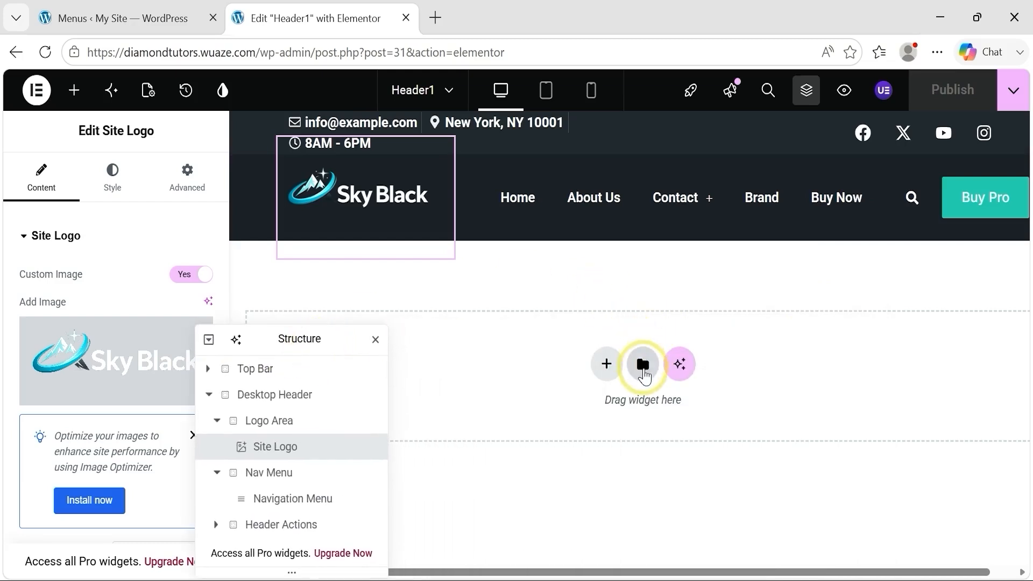
left_click(643, 368)
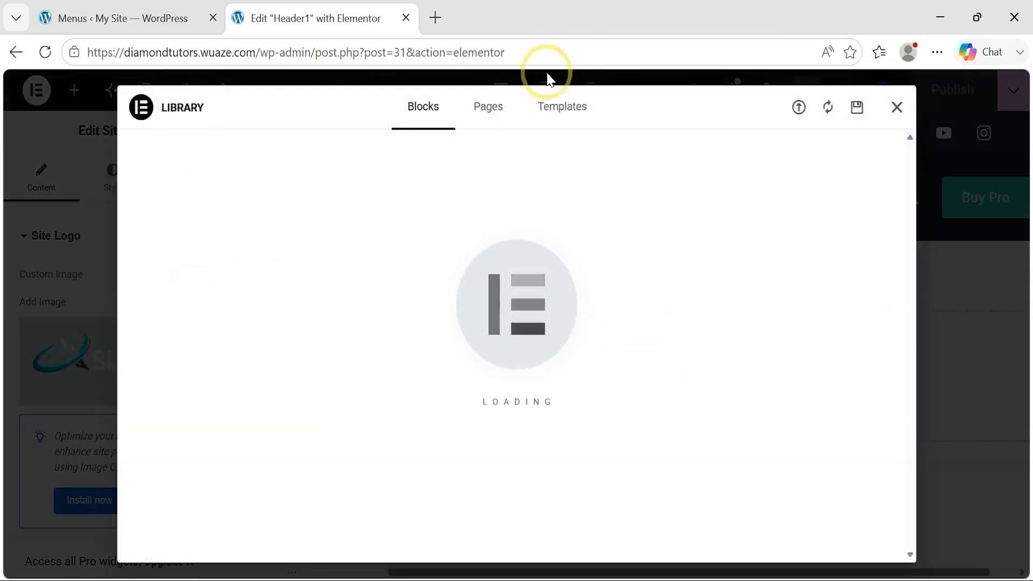
left_click(564, 106)
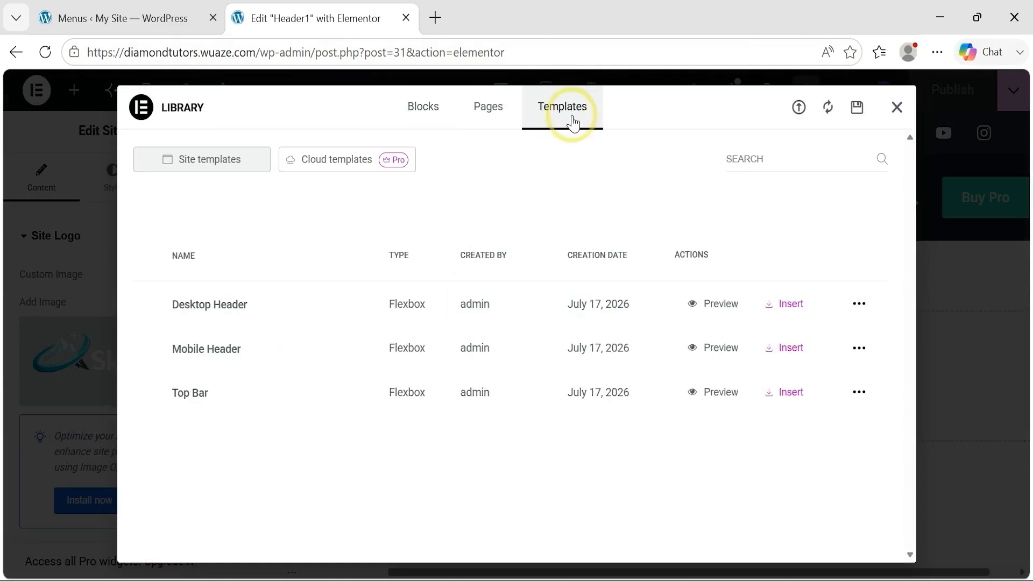
left_click(794, 358)
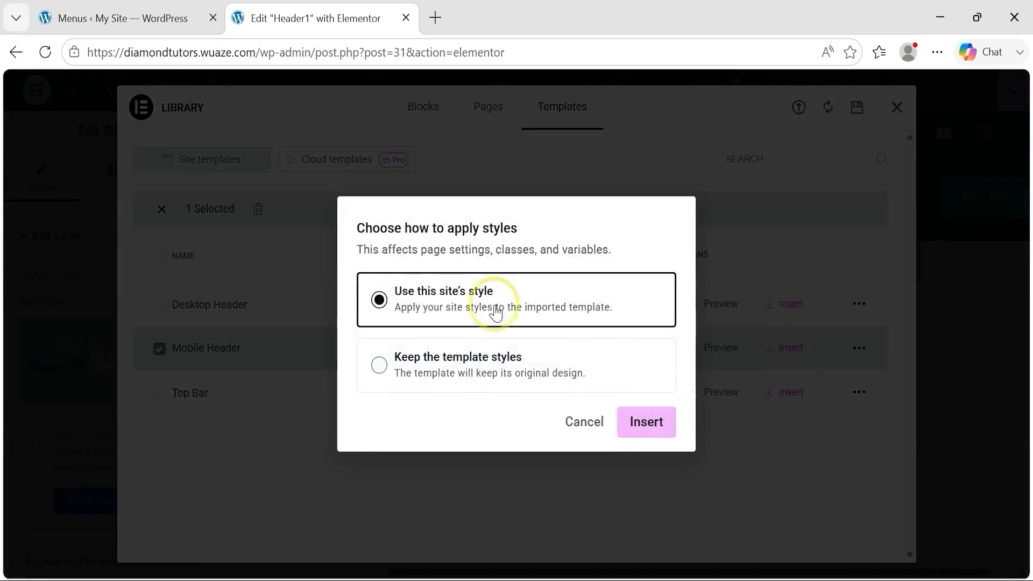
left_click(376, 380)
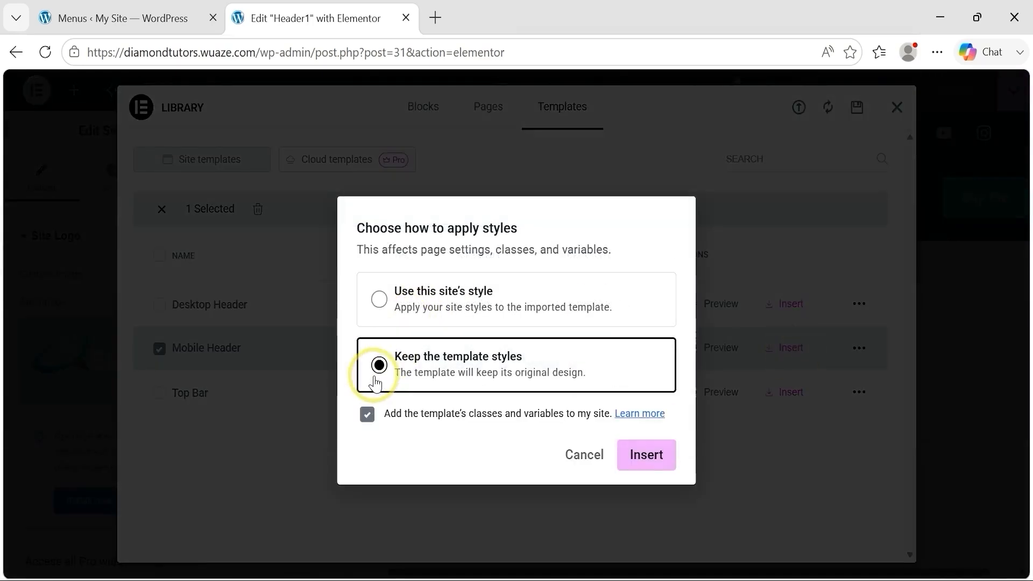
left_click(651, 462)
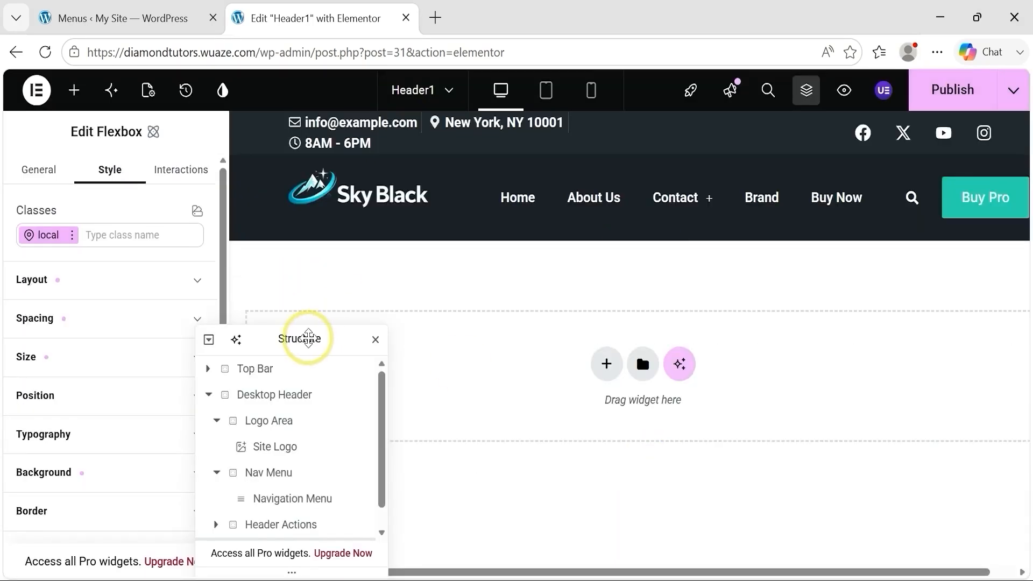
Step: In the tablet view, assign Nav Menu to the Navigation Menu widget inside the Mobile Header
left_click(547, 96)
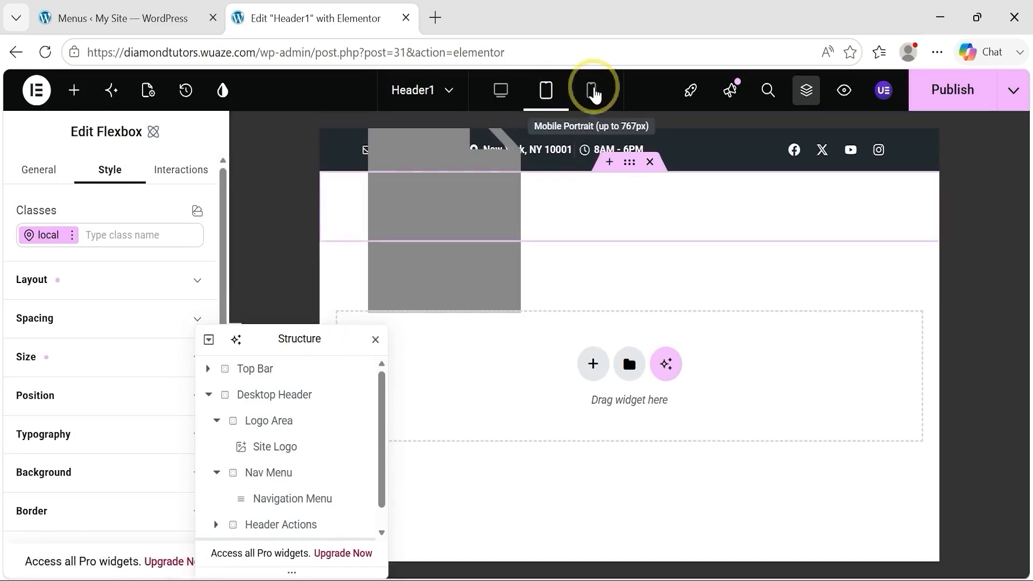
left_click(502, 91)
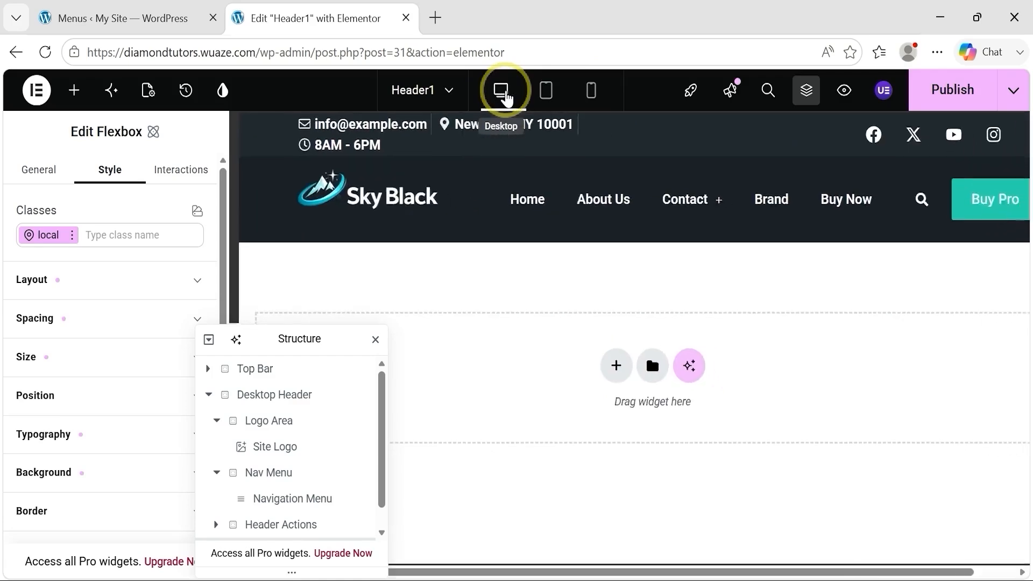
left_click(547, 95)
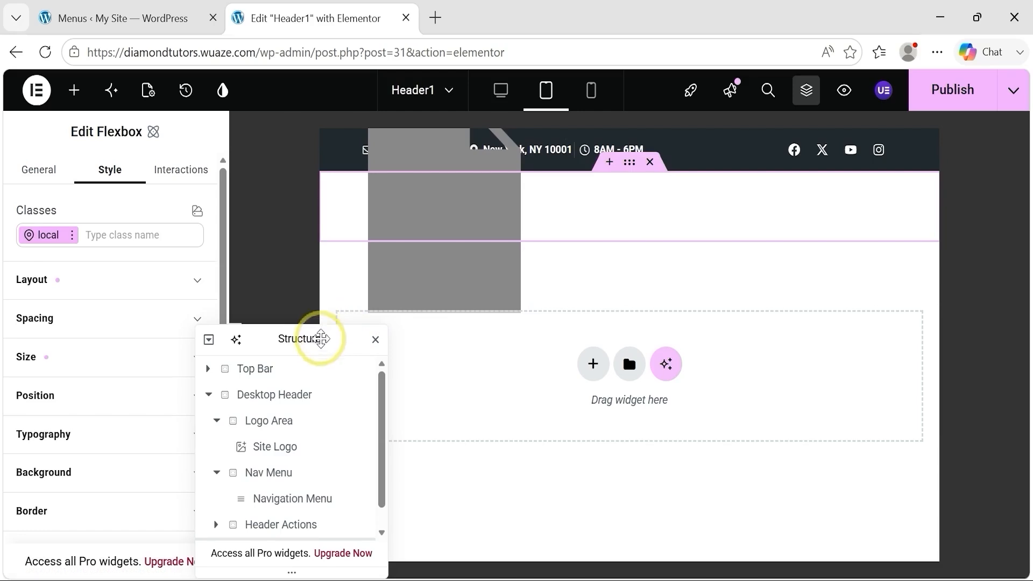
left_click_drag(321, 343, 320, 214)
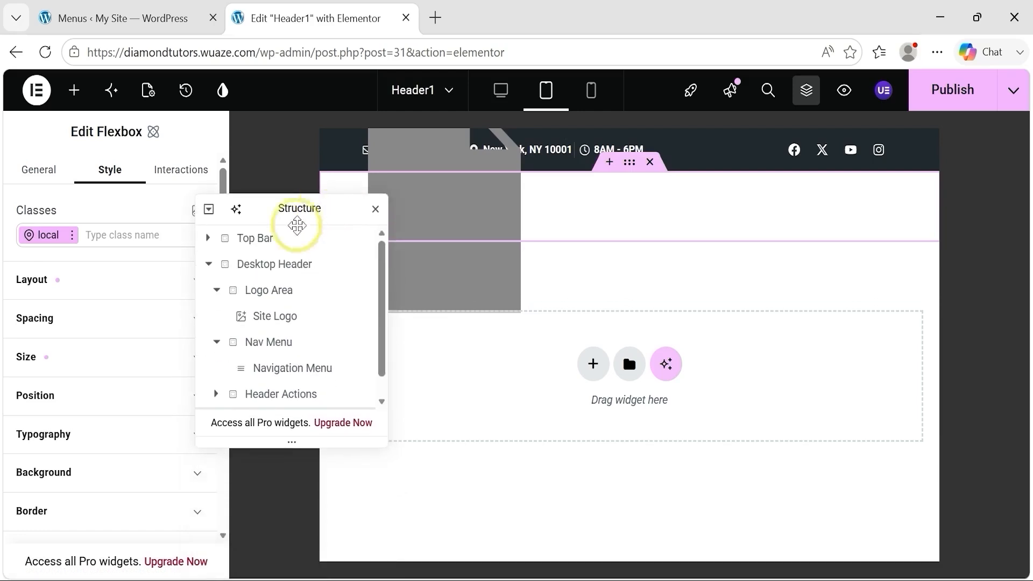
left_click(208, 265)
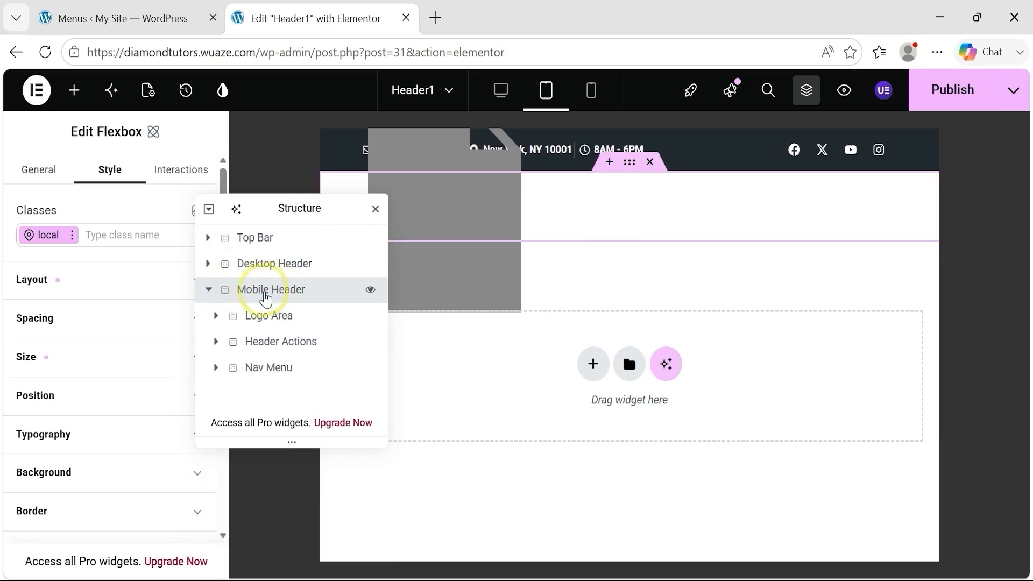
left_click(279, 377)
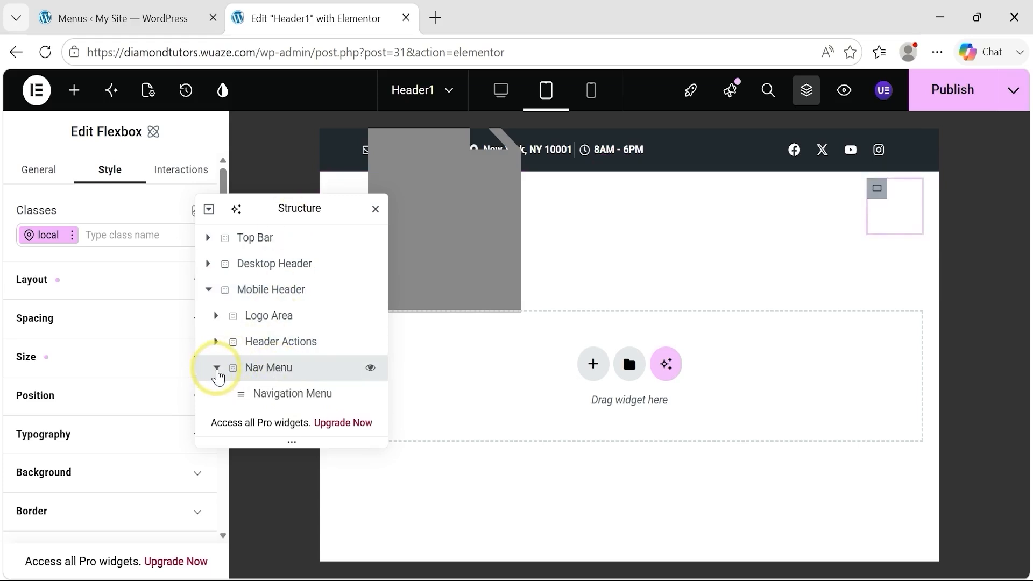
left_click(299, 398)
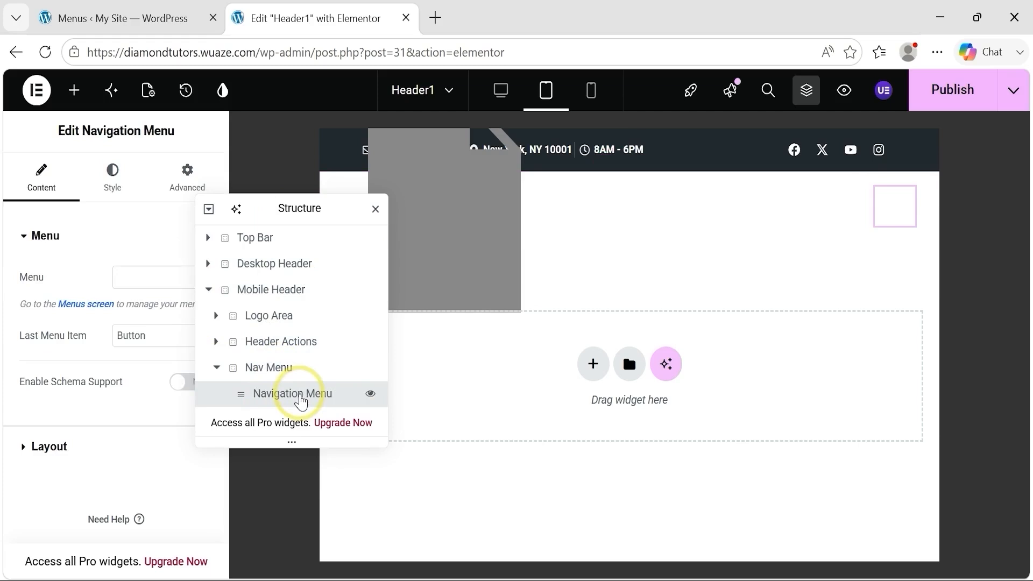
left_click_drag(309, 211, 404, 269)
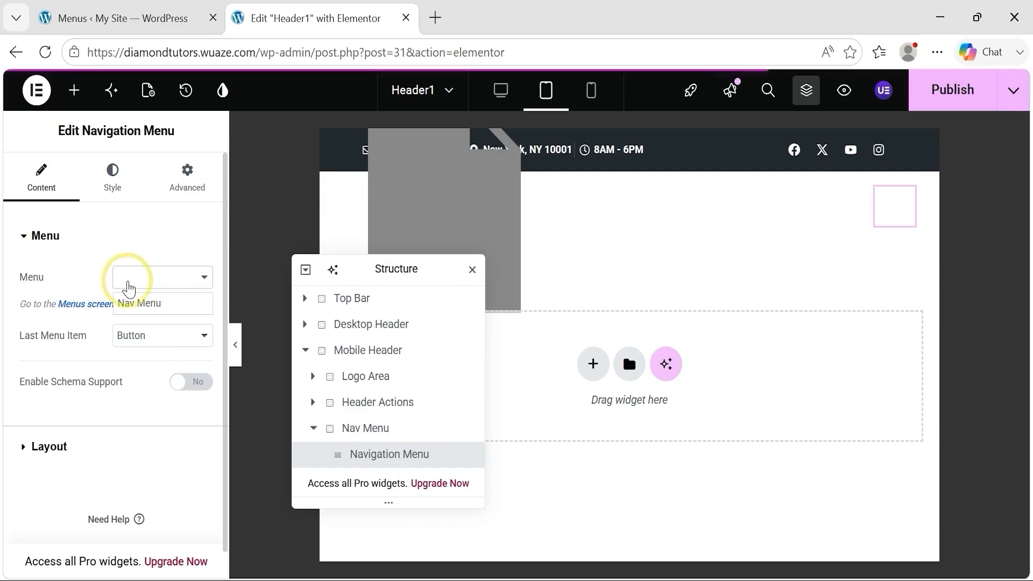
left_click(156, 305)
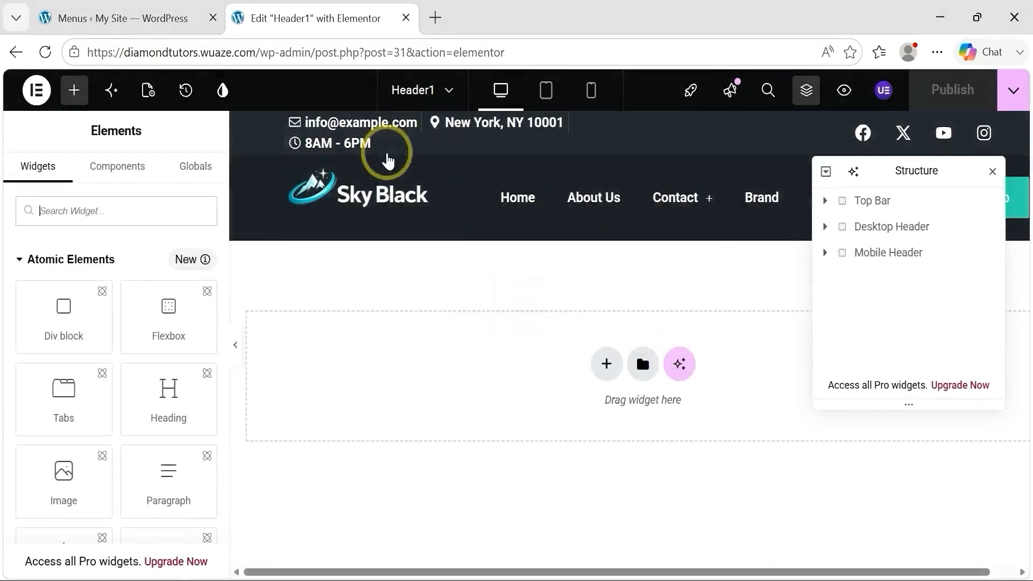
Step: Check the Mobile Header's hamburger menu in the tablet view by expanding it clear of the Structure panel and closing it
left_click(546, 91)
left_click_drag(938, 170, 745, 287)
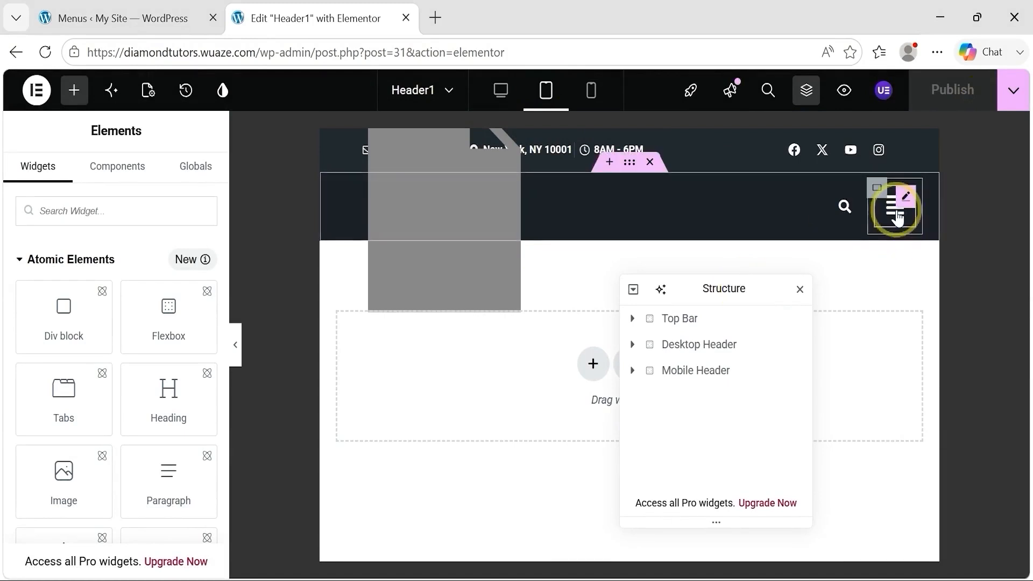
left_click(896, 215)
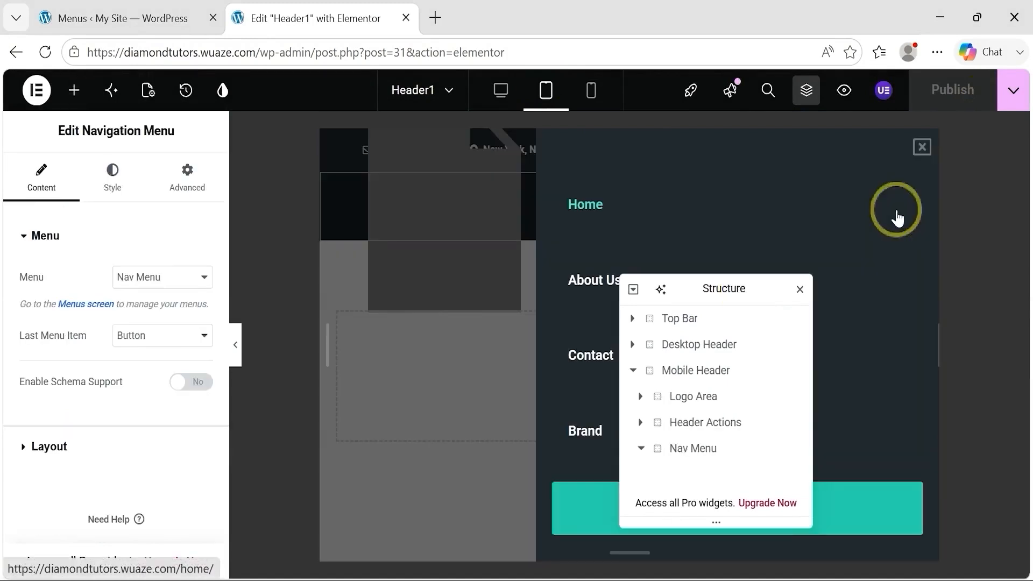
left_click(922, 147)
left_click(893, 207)
left_click_drag(761, 288, 418, 311)
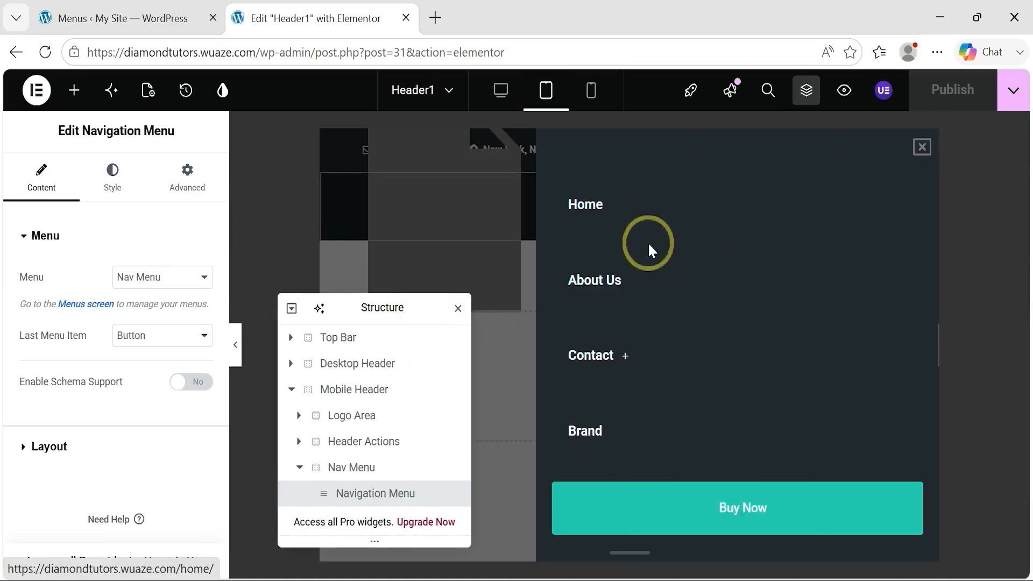
left_click(921, 147)
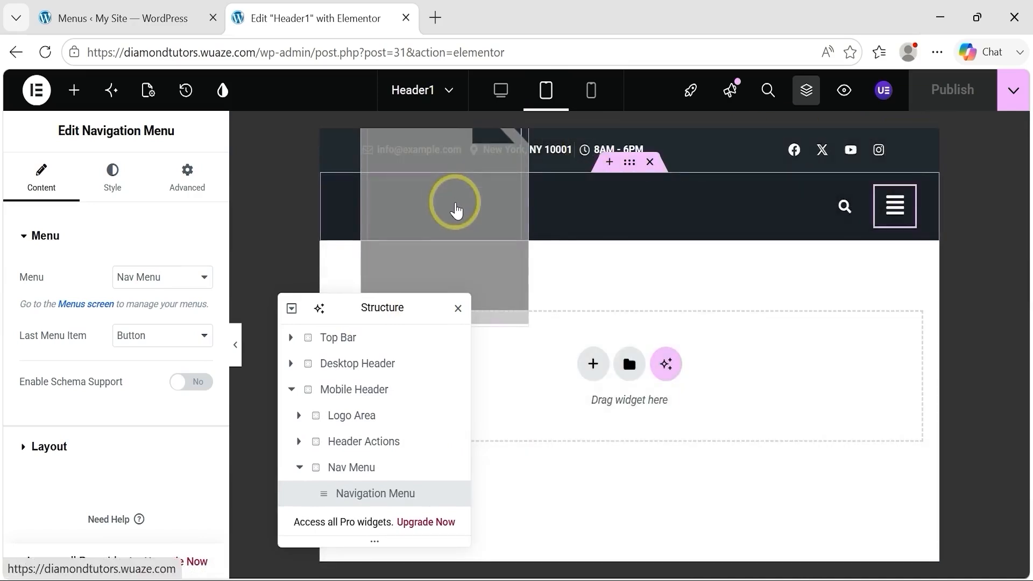
Step: Set the Mobile Header's site logo to site-logo-1.png from the media library and return to the desktop view
left_click(456, 209)
left_click_drag(412, 311, 814, 295)
mouse_move(73, 372)
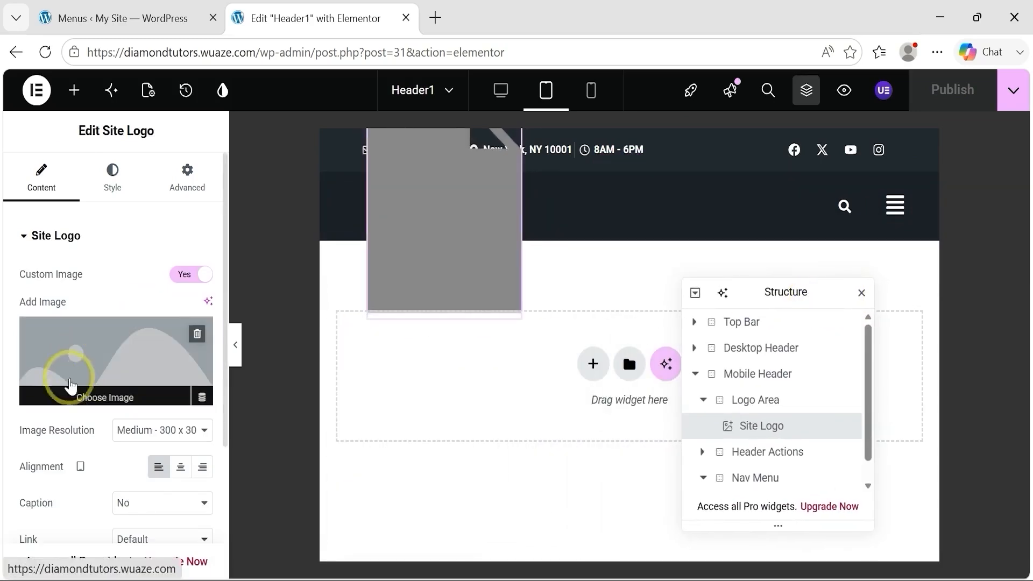
left_click(118, 348)
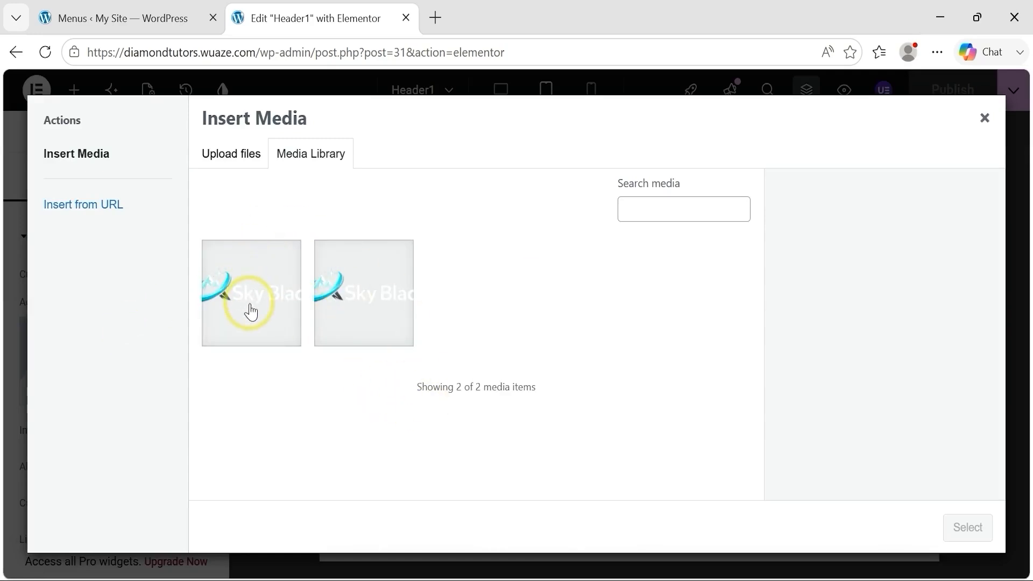
left_click(251, 311)
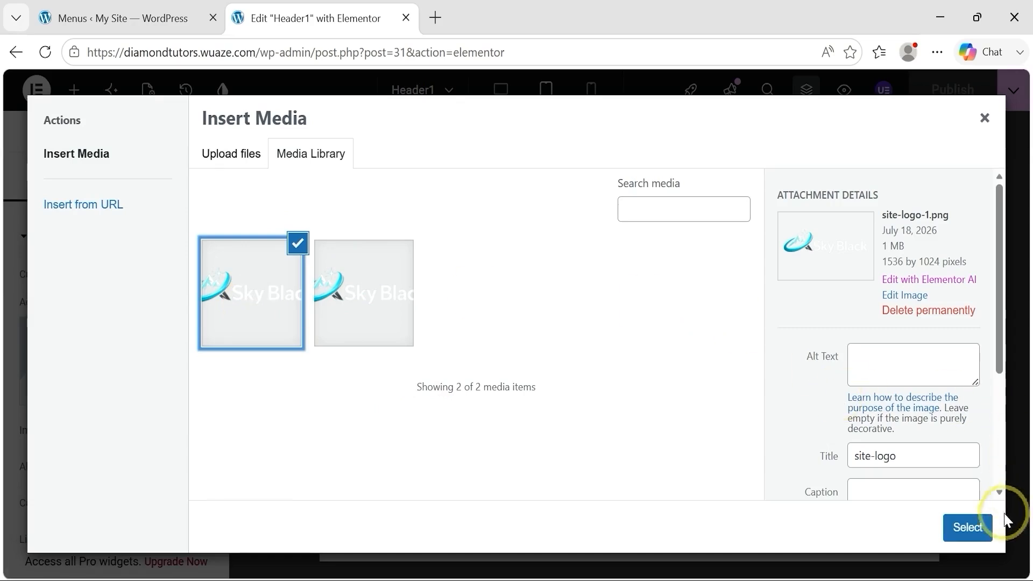
left_click(963, 528)
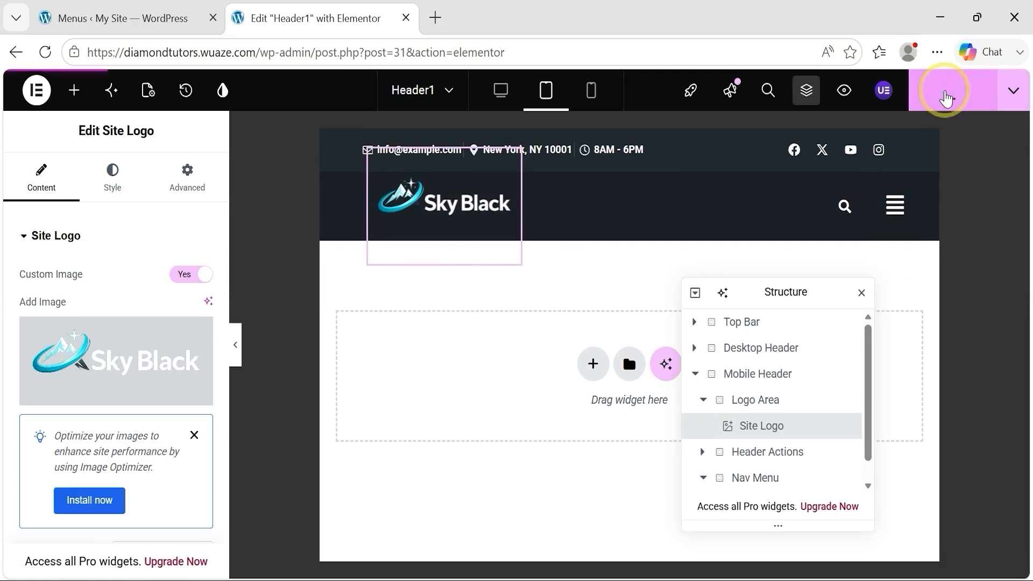
left_click(502, 103)
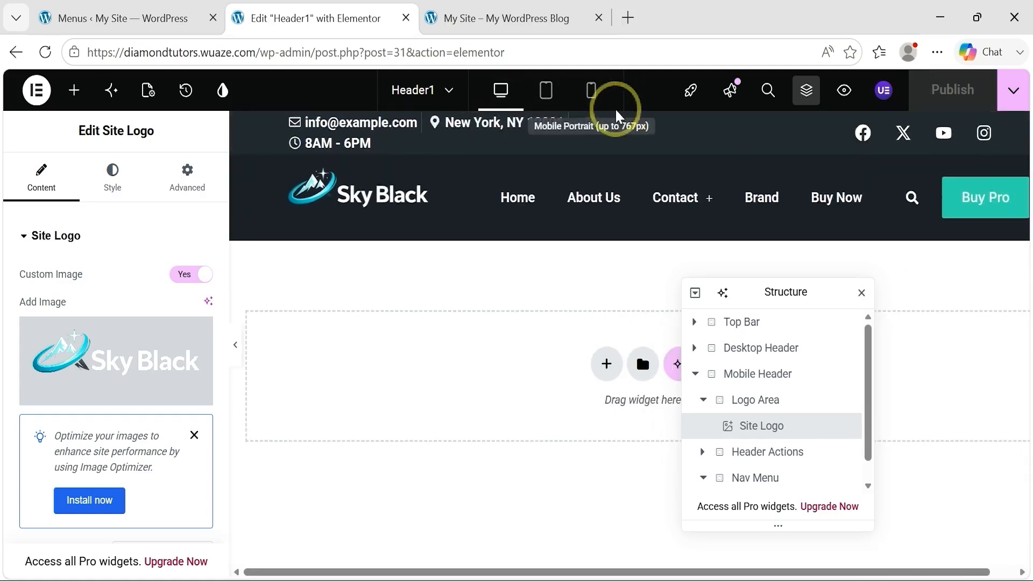
Step: View the header in the tablet view, load diamondtutors.wuaze.com in Firefox to inspect the live header's navigation, and return to the Elementor editor
left_click(547, 104)
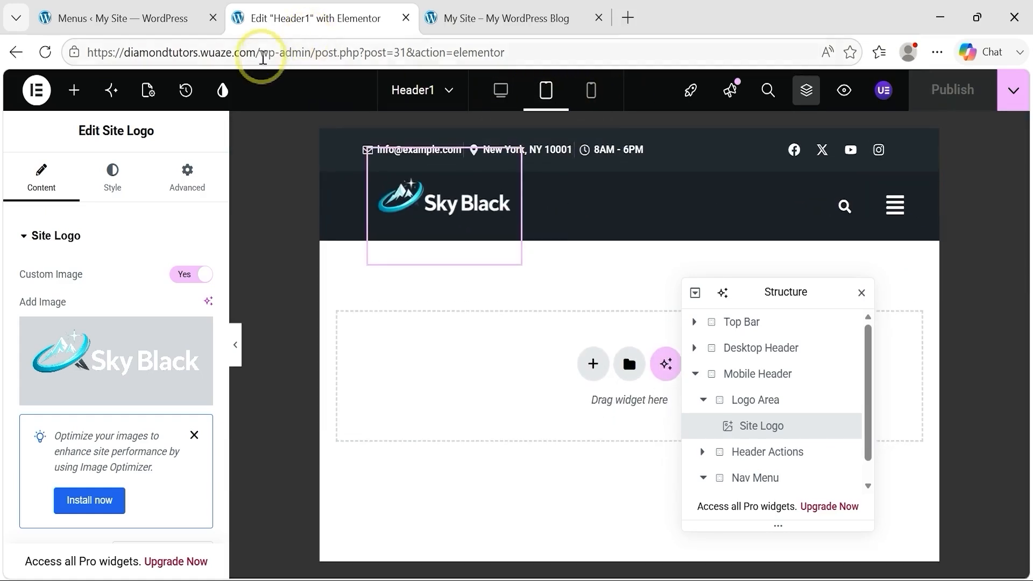
left_click_drag(259, 53, 62, 51)
key("ctrl+c")
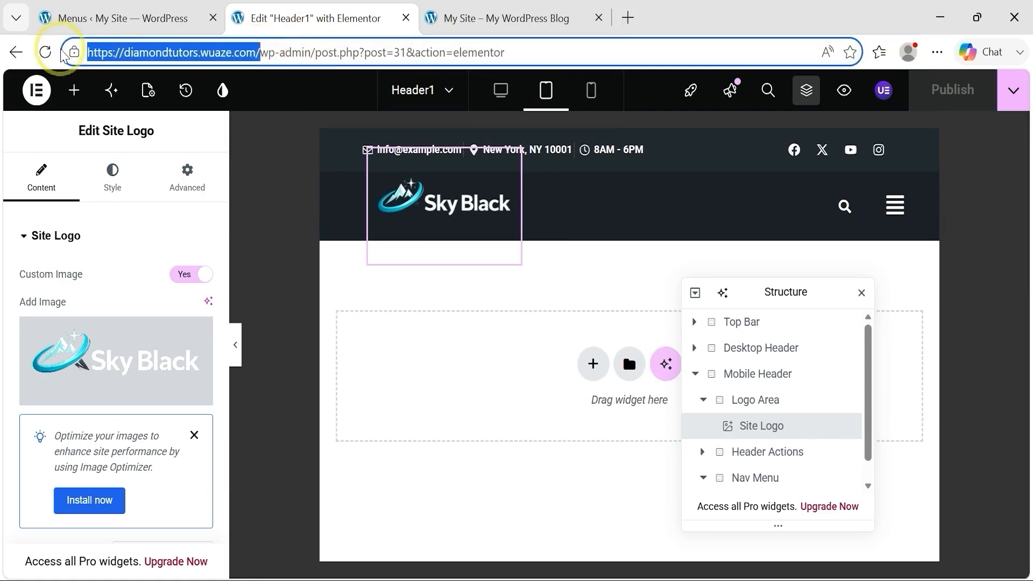
left_click(695, 580)
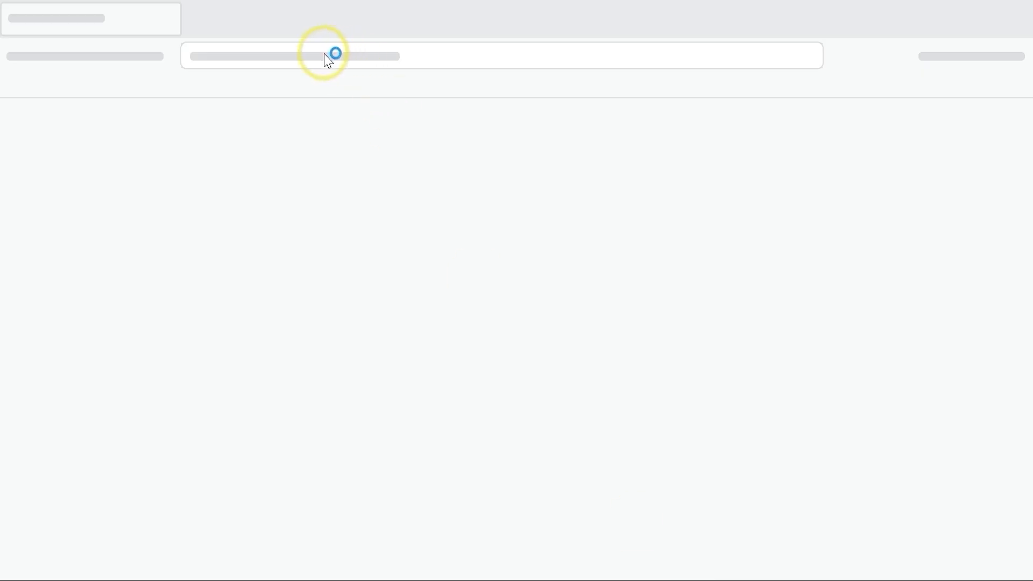
key("ctrl+v")
key("Return")
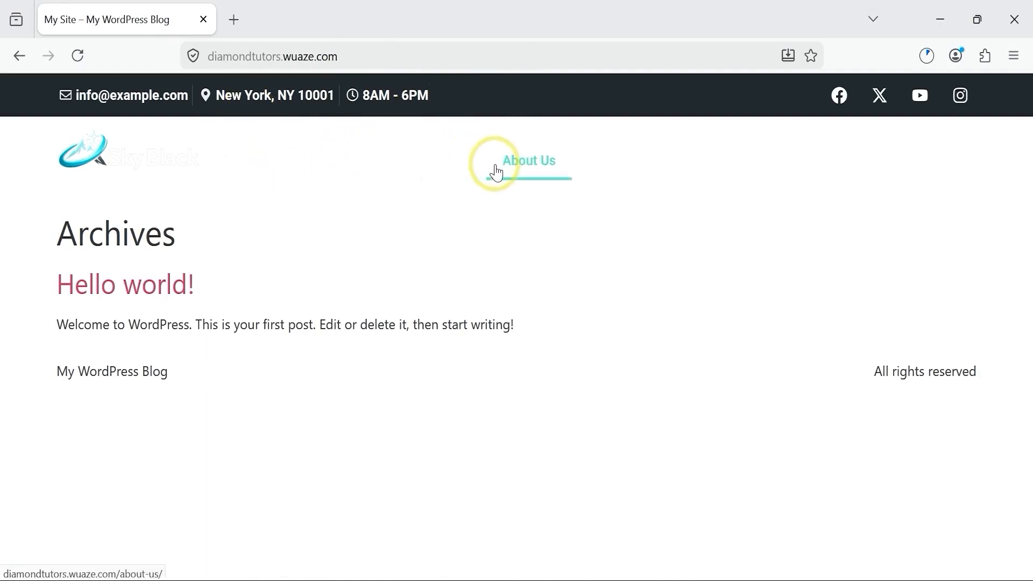
mouse_move(642, 165)
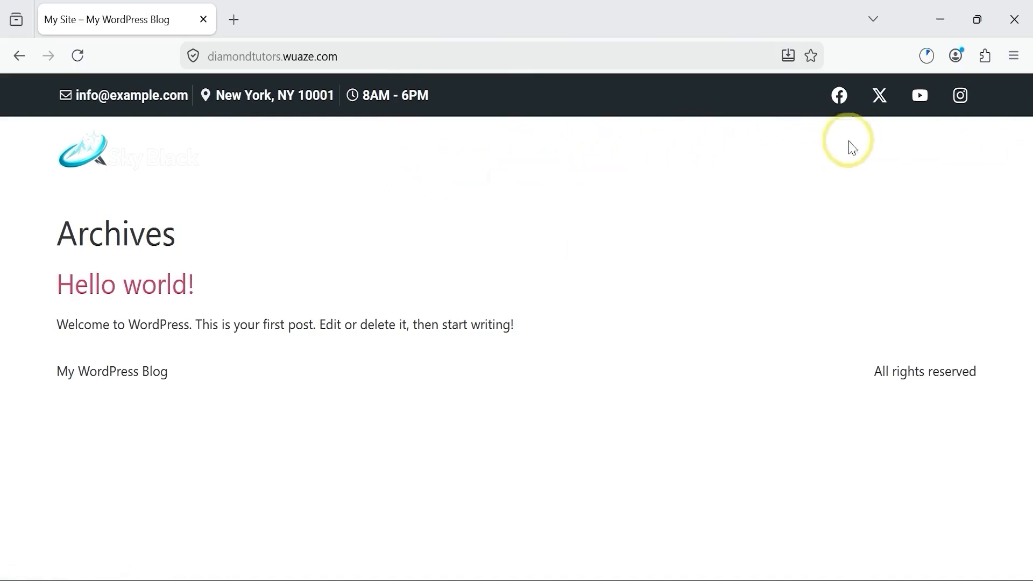
mouse_move(608, 167)
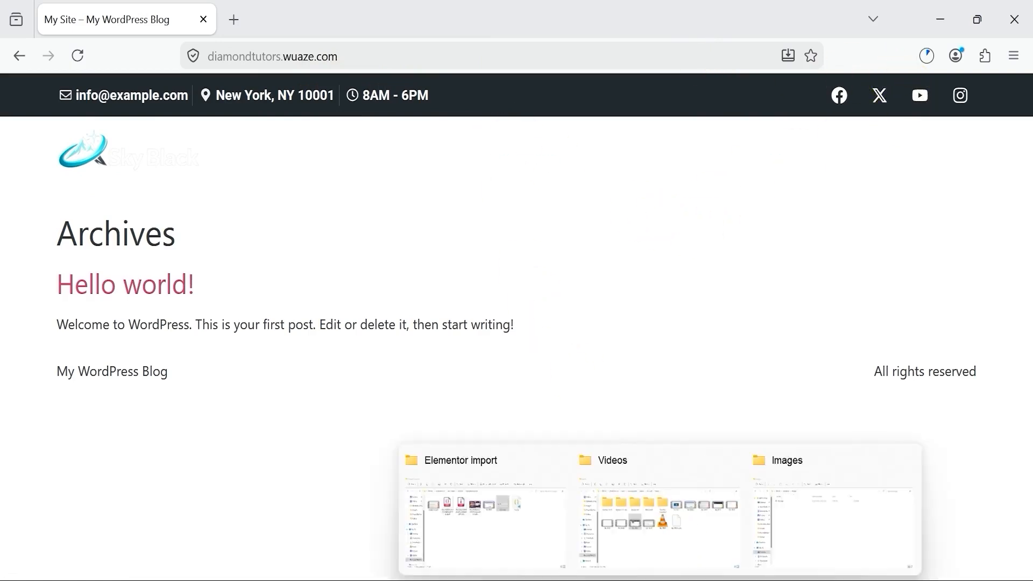
mouse_move(554, 580)
left_click(565, 507)
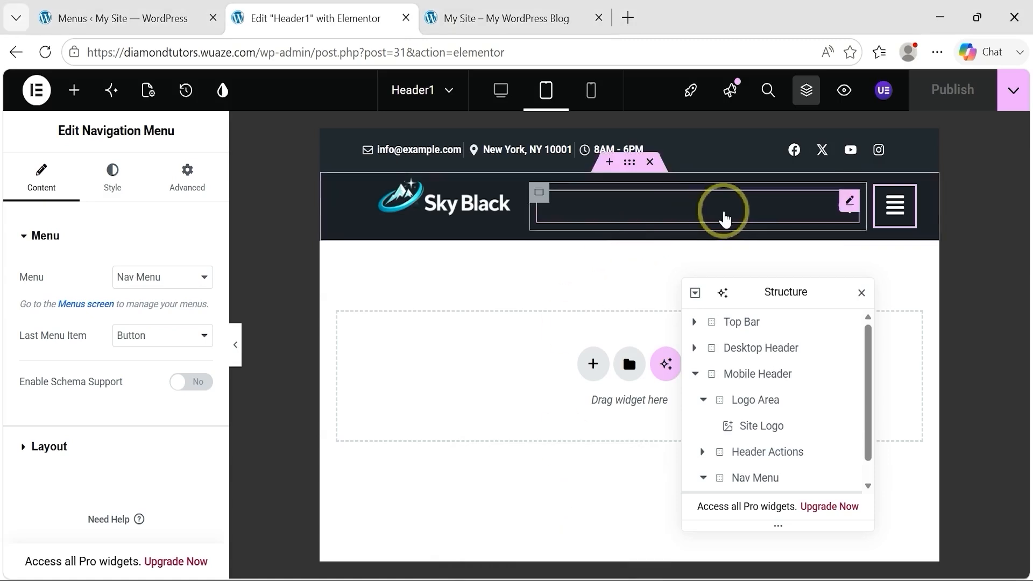
Step: In the desktop view, set the Desktop Header's background color to the header-backround variable and publish the header
left_click(502, 92)
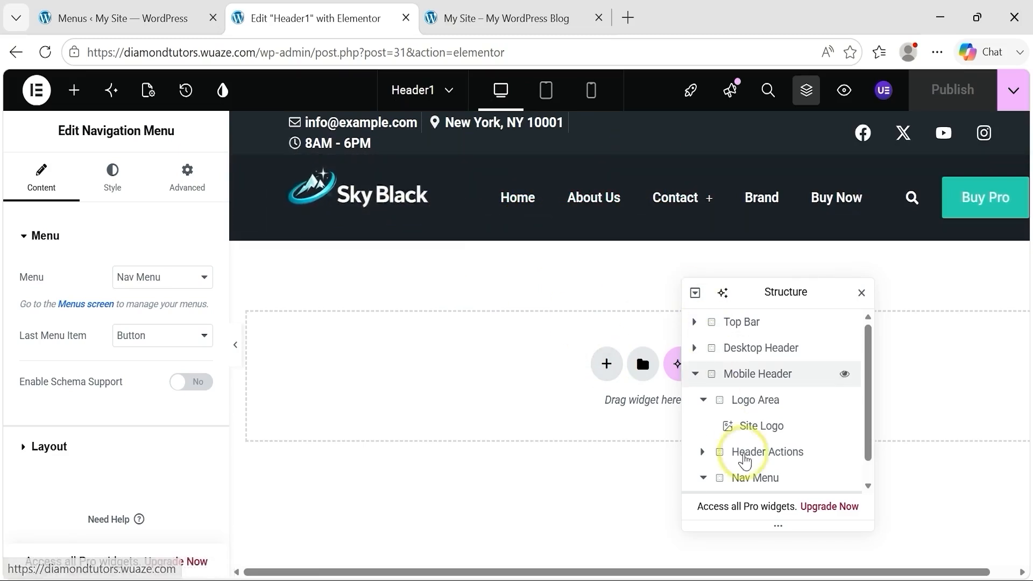
left_click(695, 375)
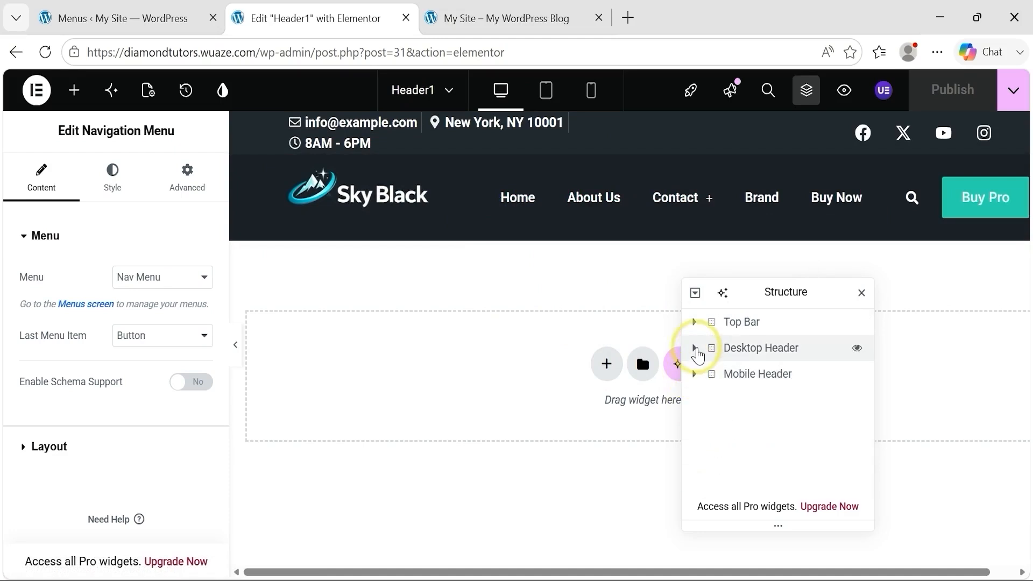
left_click(737, 350)
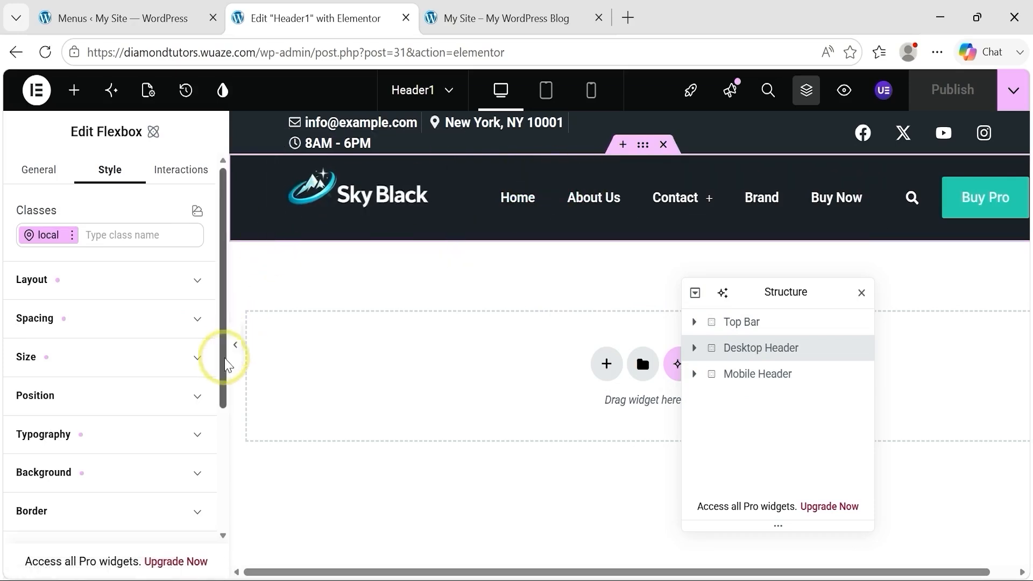
scroll(223, 381, "down", 3)
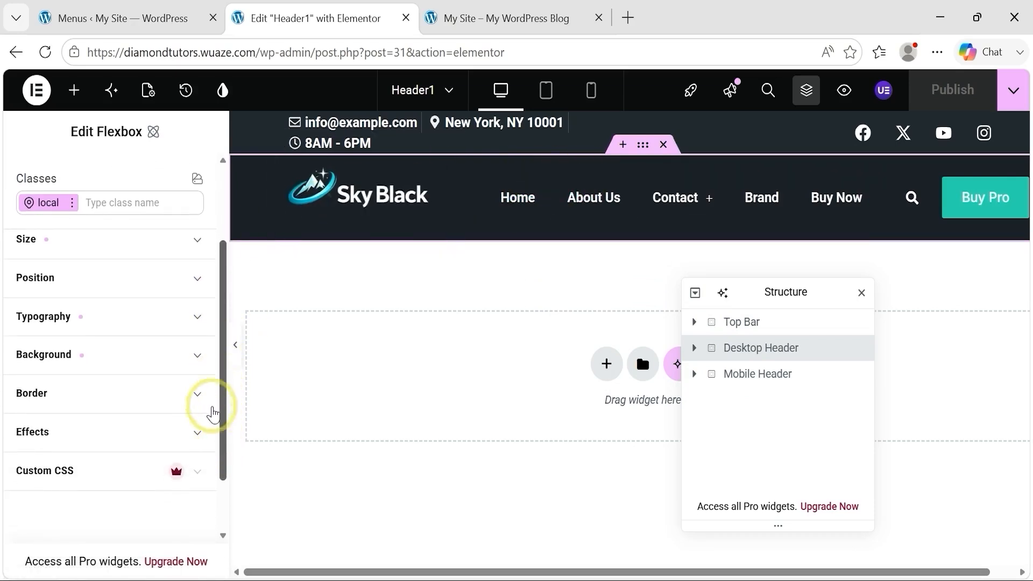
left_click(197, 357)
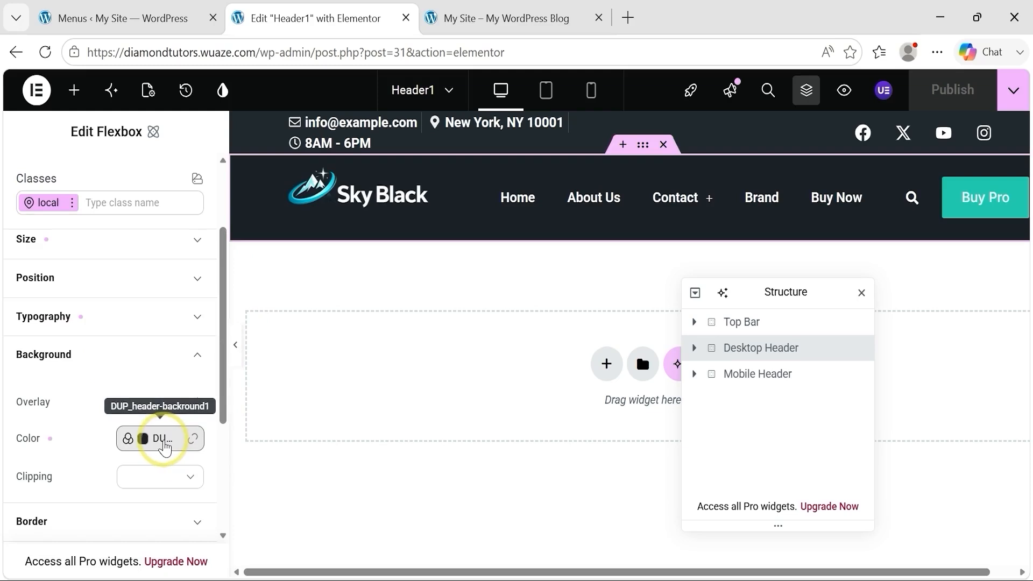
left_click(162, 438)
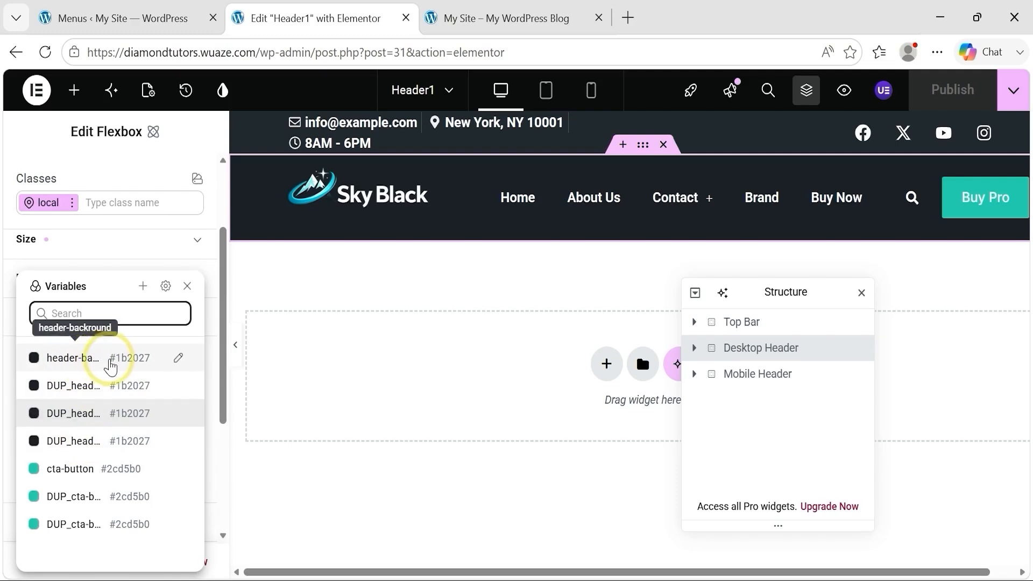
left_click(116, 368)
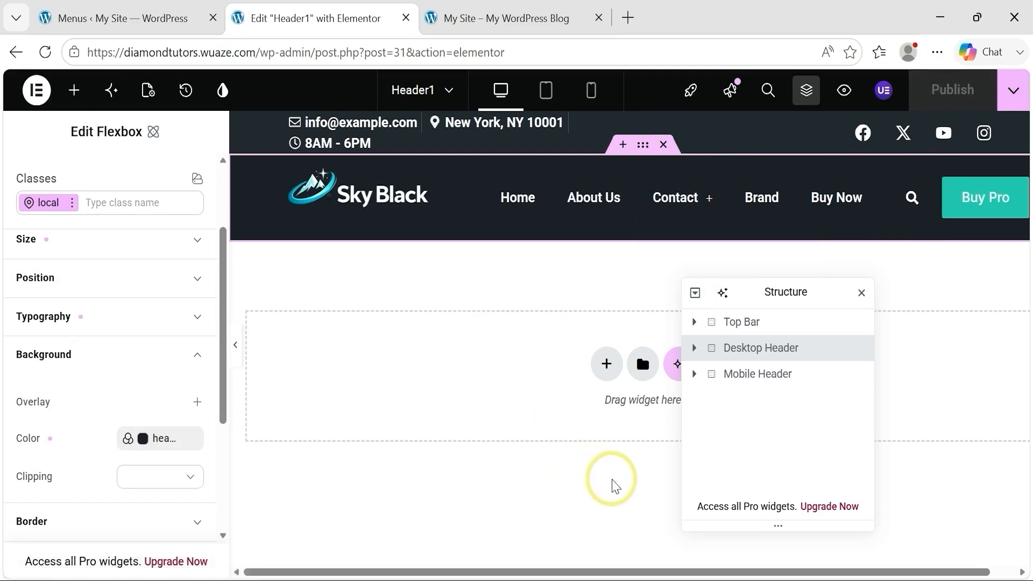
Step: Reload the live site in Firefox to check the Desktop Header's background, and return to the Elementor editor
left_click(695, 580)
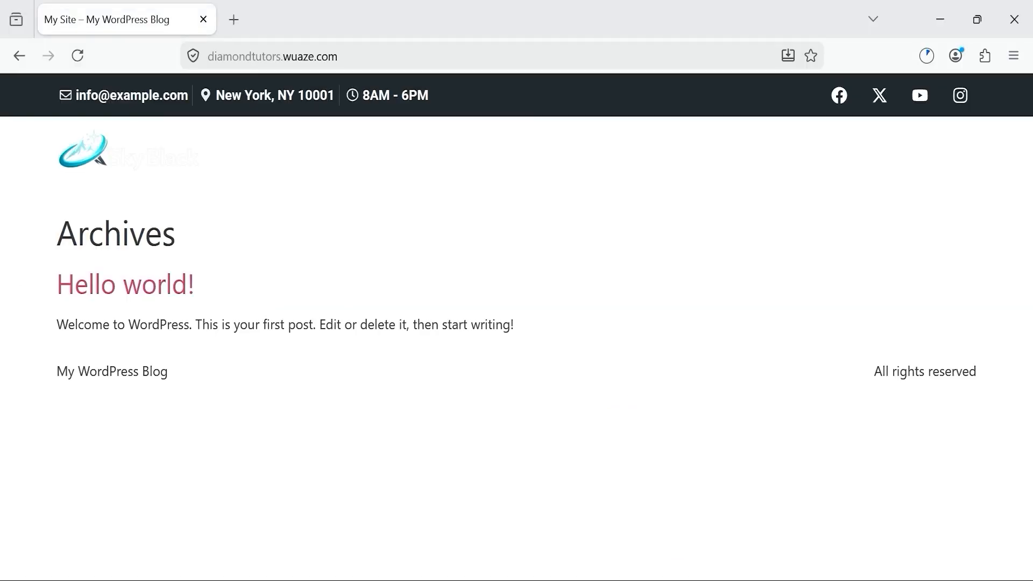
left_click(77, 54)
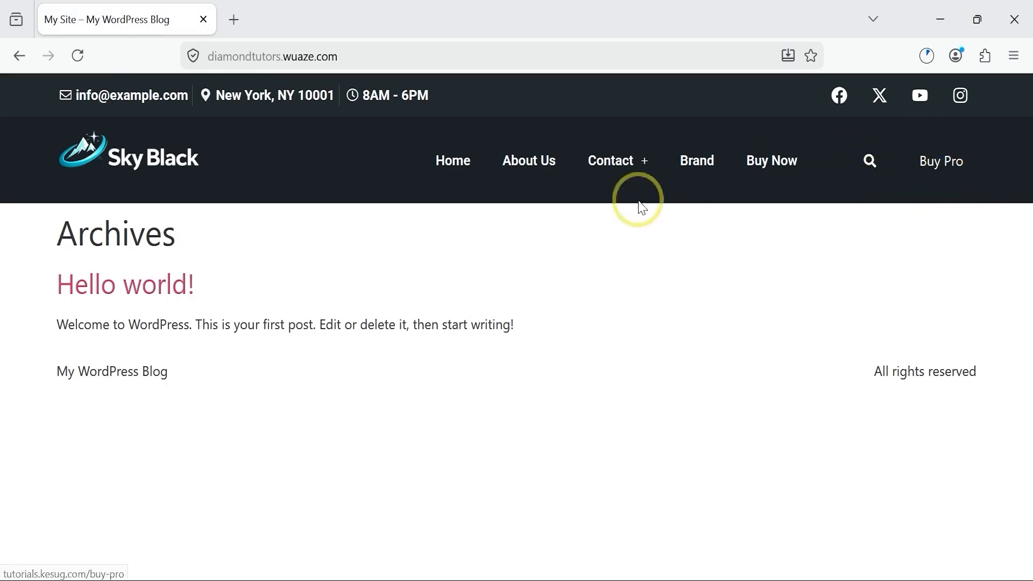
mouse_move(560, 573)
left_click(553, 511)
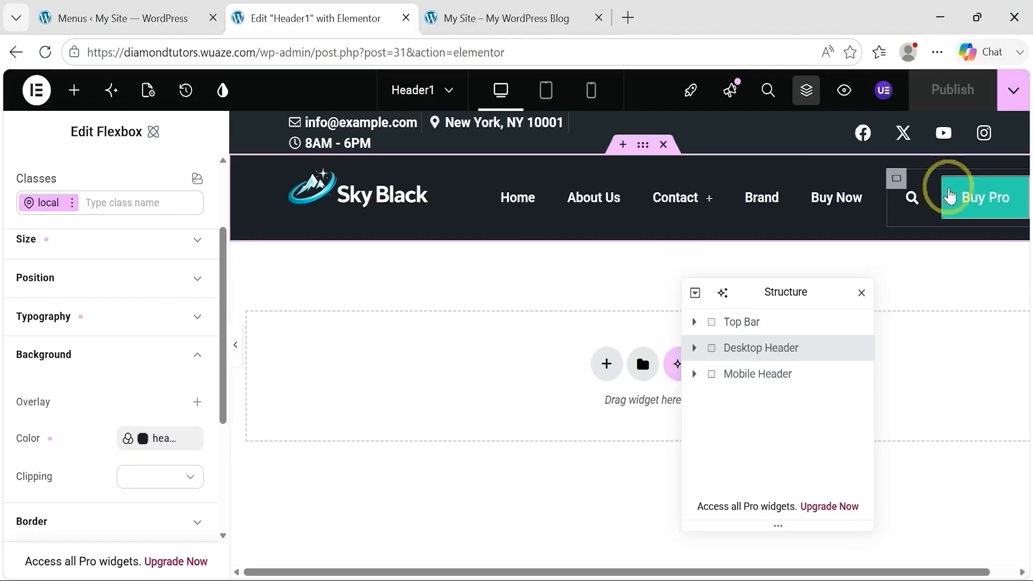
Step: Set the background color of the Desktop Header's Buy Pro button to the cta-button variable
left_click(949, 196)
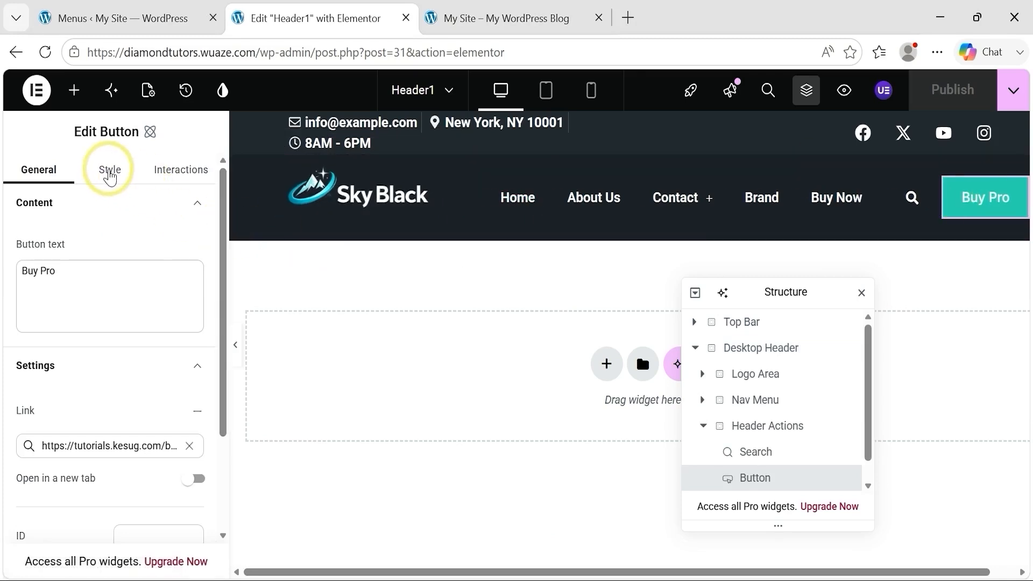
left_click(110, 171)
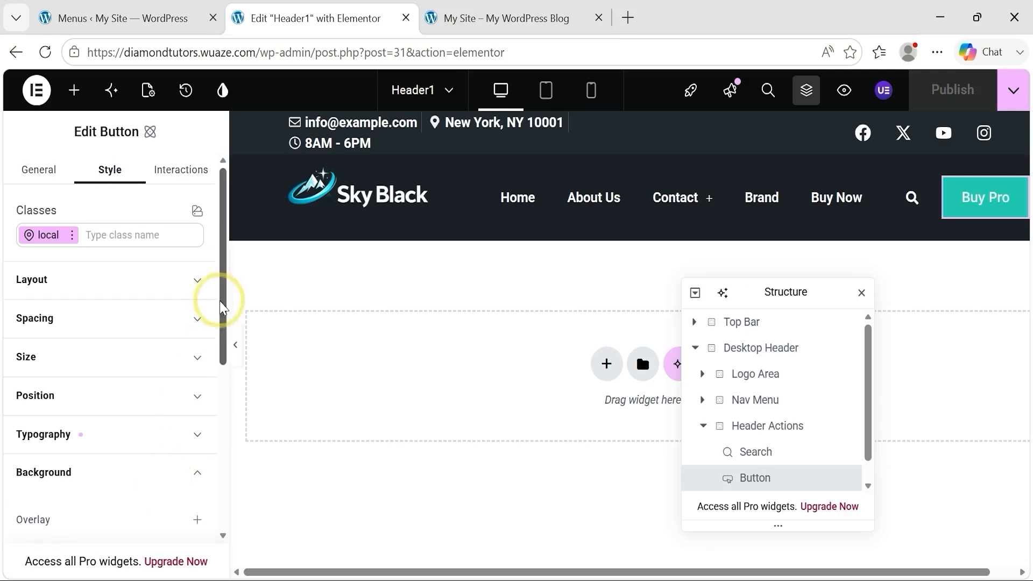
left_click_drag(223, 315, 237, 420)
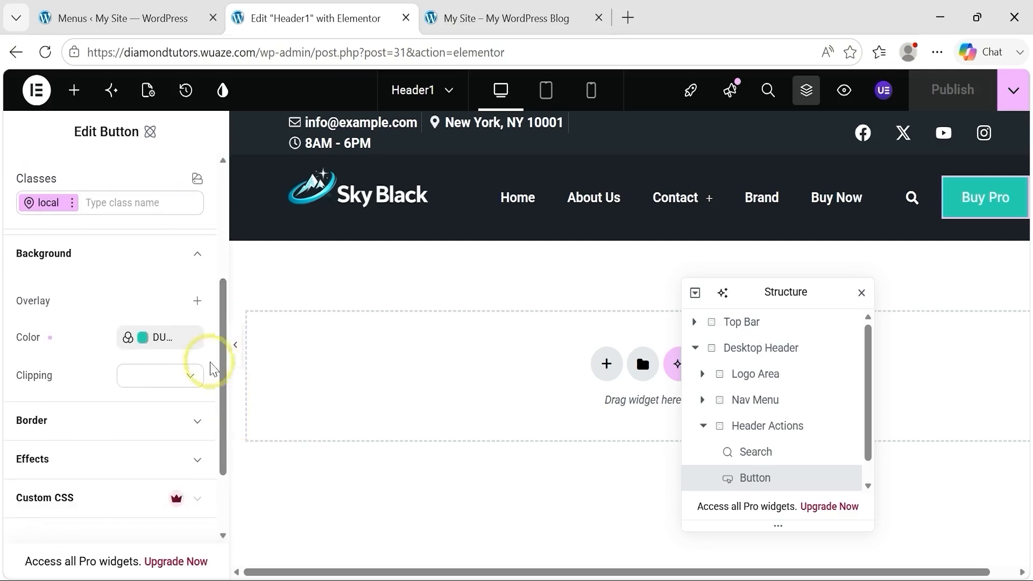
left_click(169, 339)
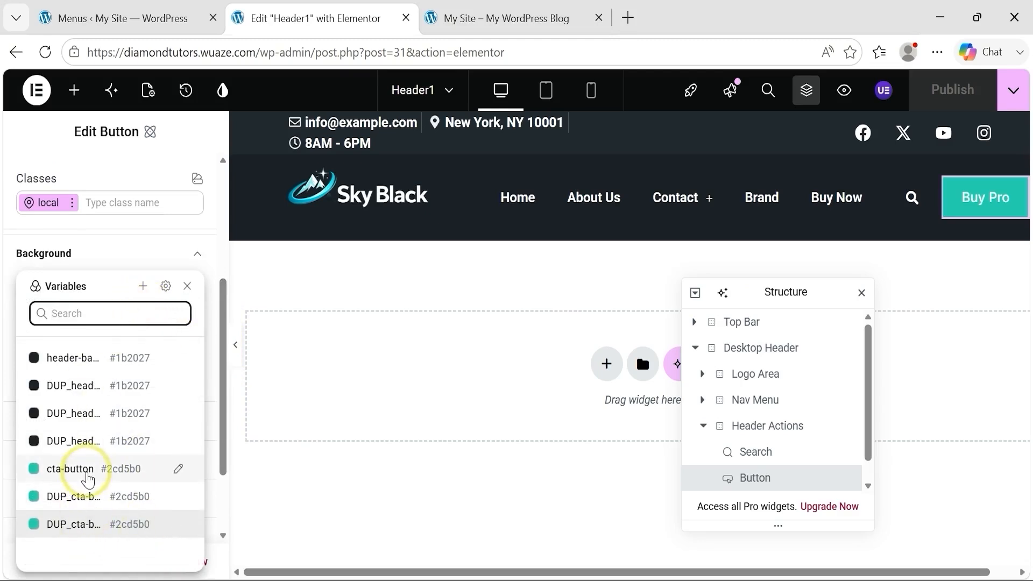
left_click(82, 472)
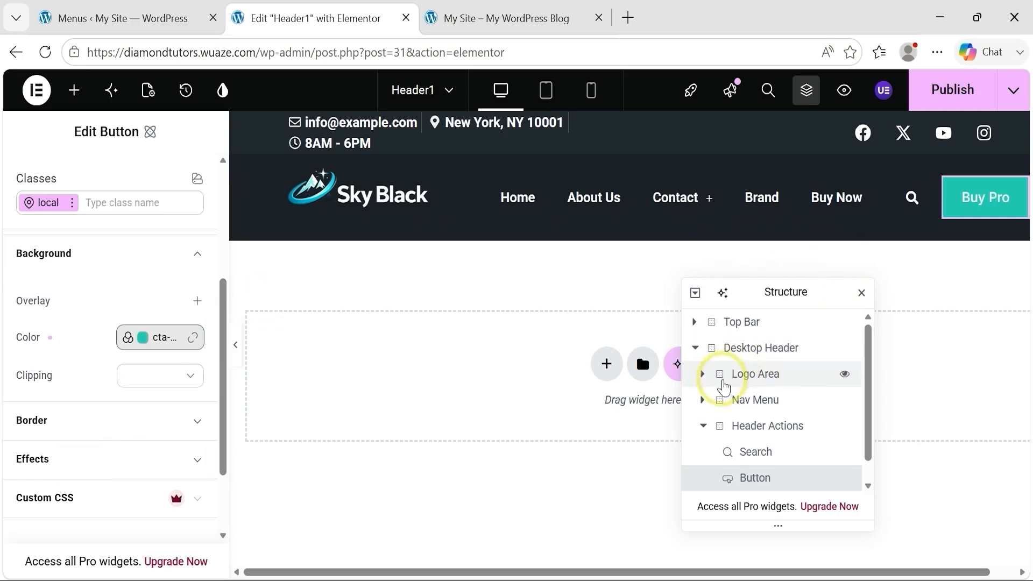
Step: Set the Mobile Header's background color to the header-backround variable and publish the header
left_click(695, 348)
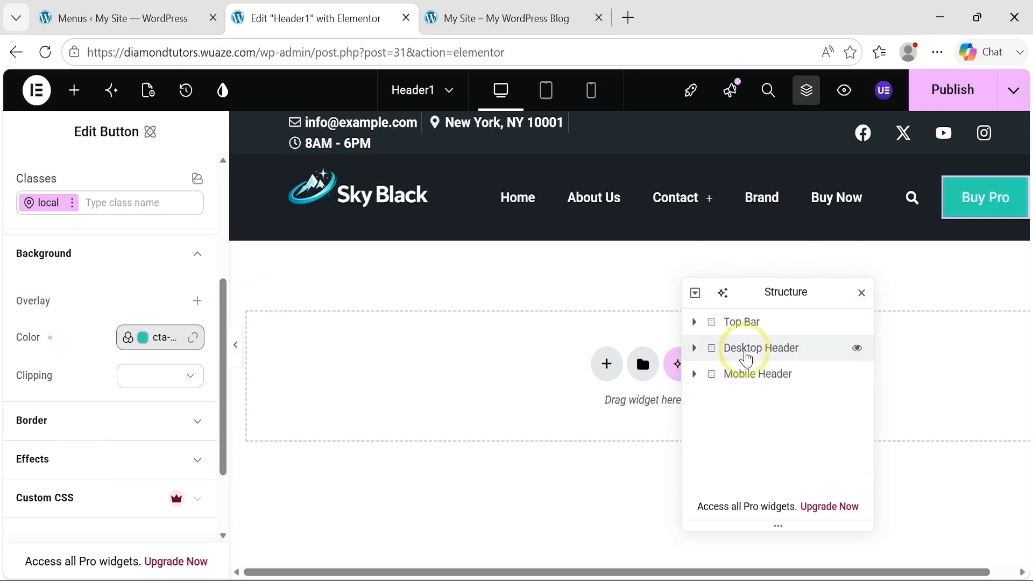
left_click(694, 374)
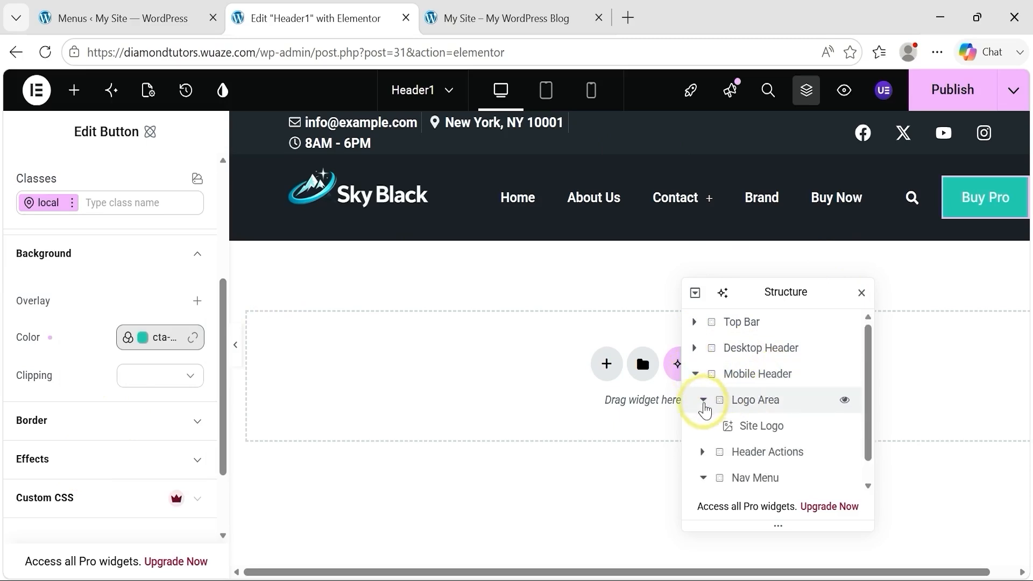
left_click(703, 401)
left_click(711, 374)
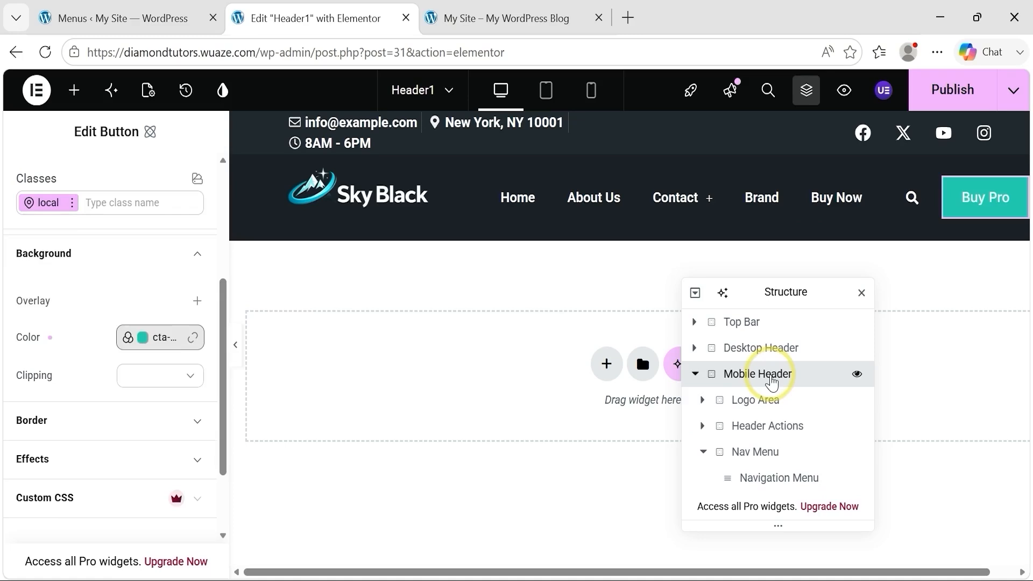
left_click(702, 453)
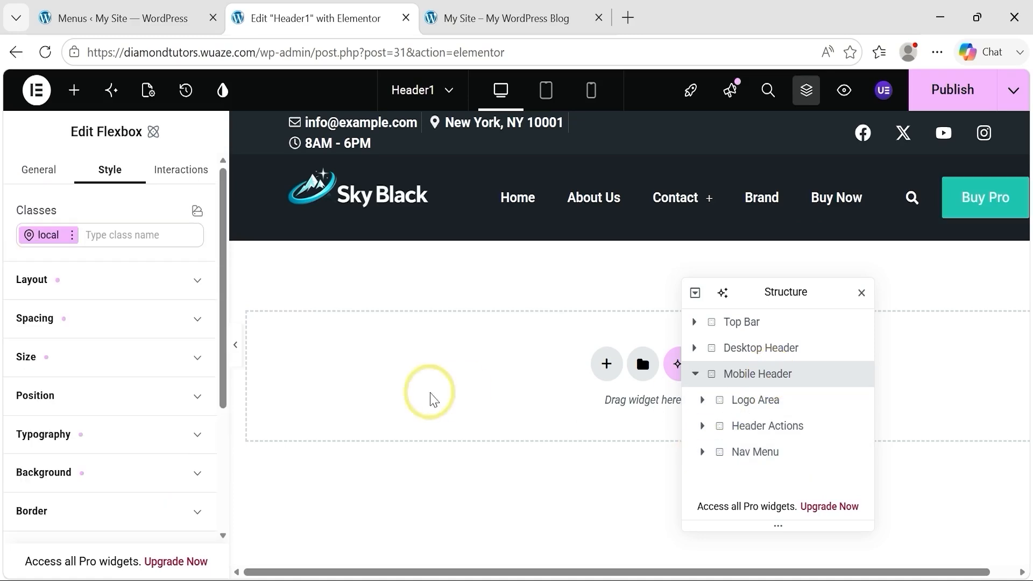
left_click_drag(221, 369, 221, 465)
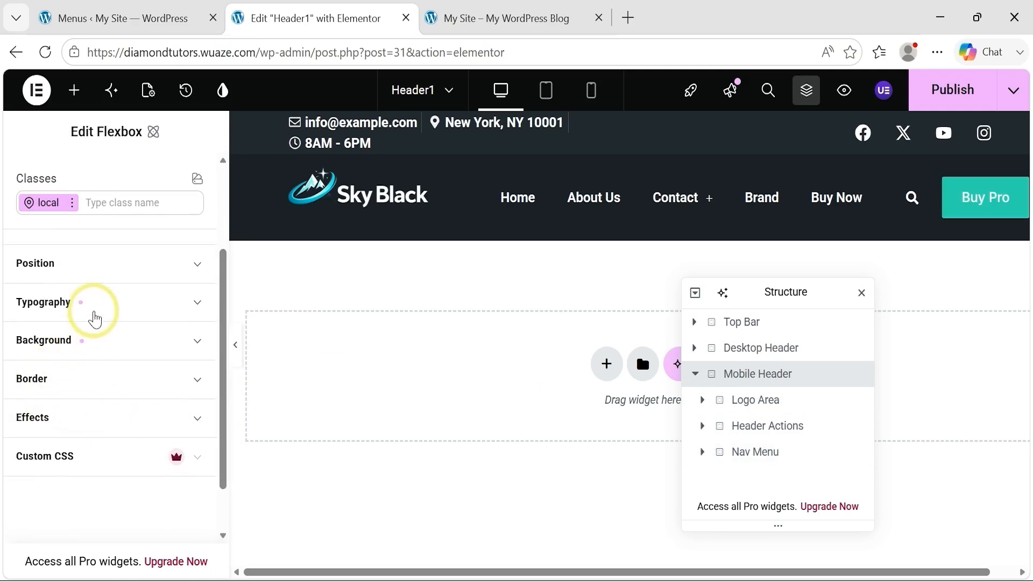
left_click(84, 351)
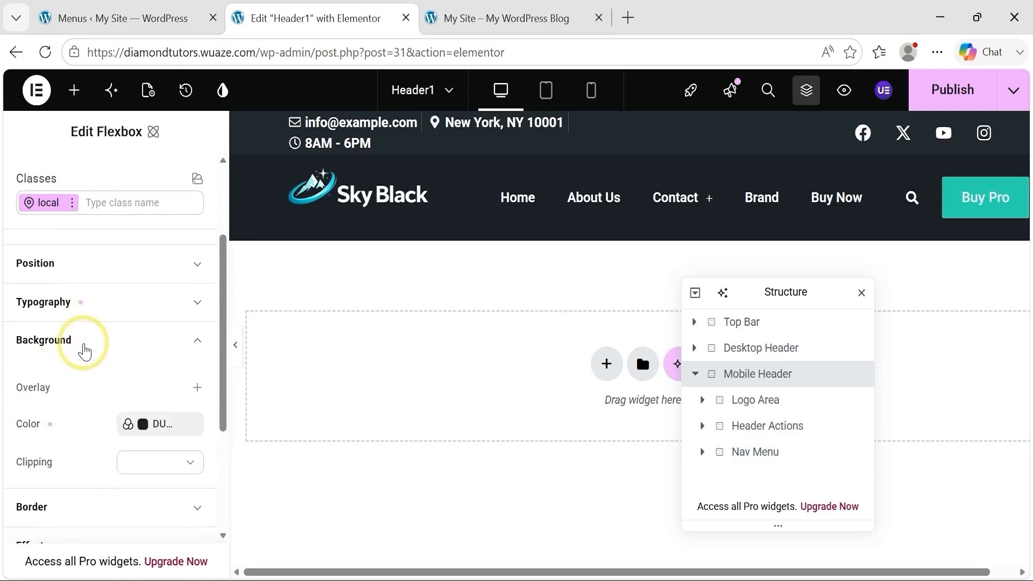
left_click(163, 433)
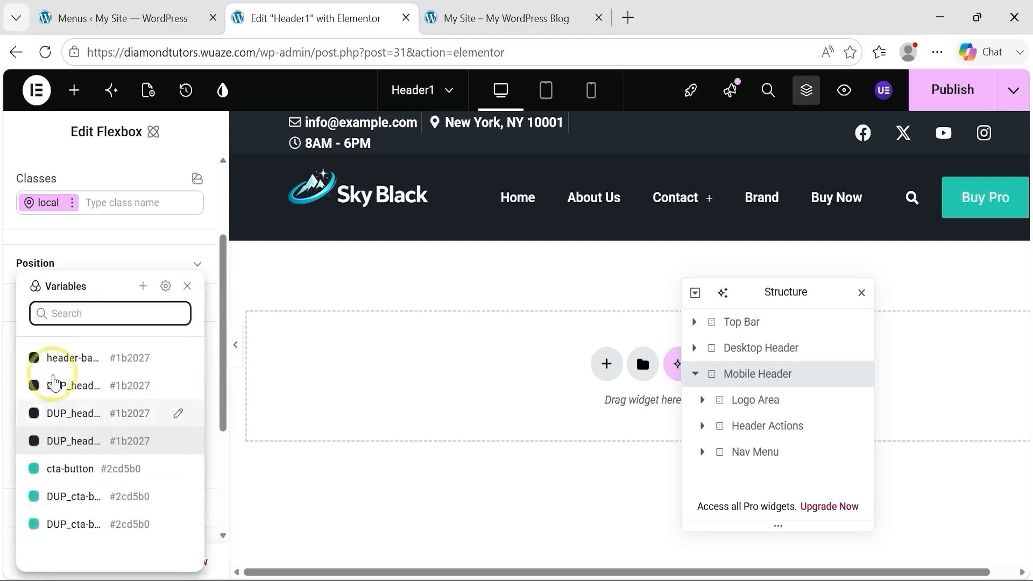
left_click(78, 358)
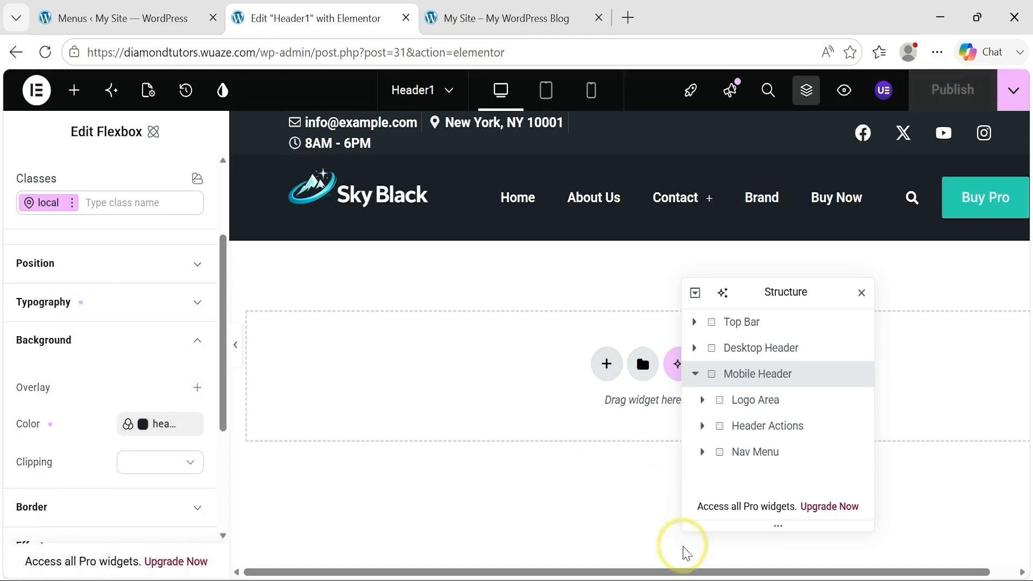
Step: Reload the live site in Firefox, check the header and its hamburger menu in a narrow window, and maximize the window again
left_click(640, 580)
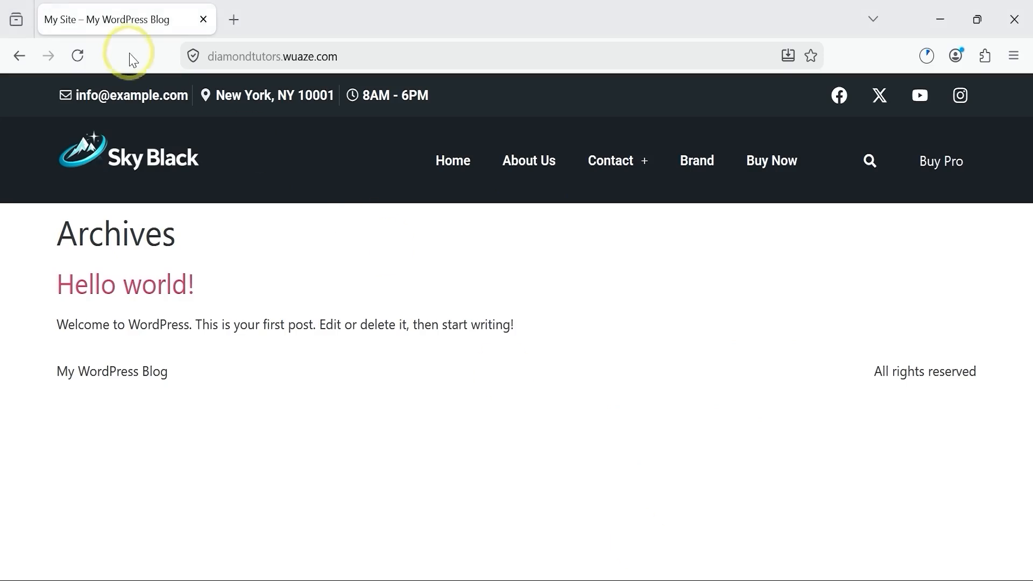
left_click(78, 56)
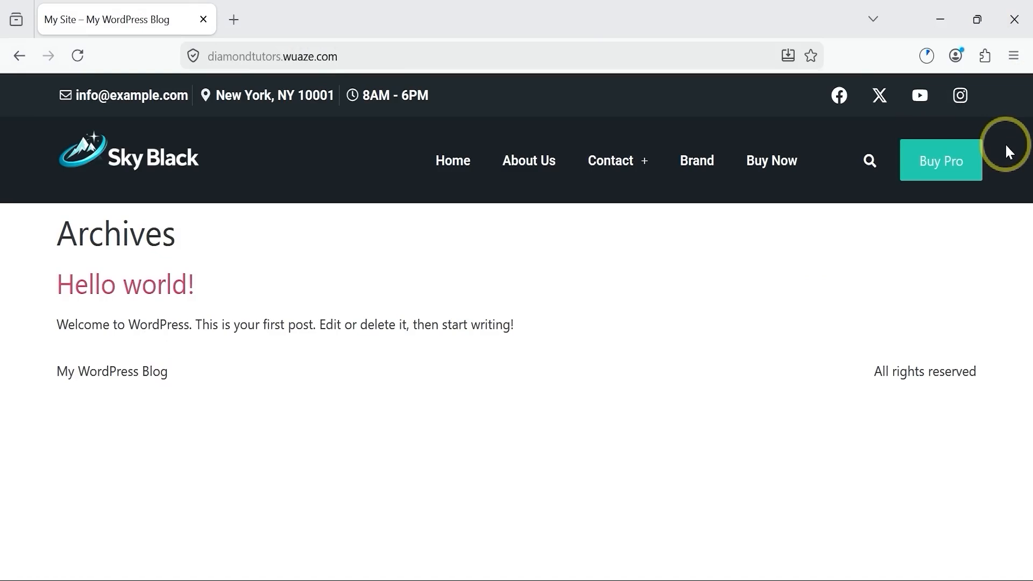
mouse_move(981, 22)
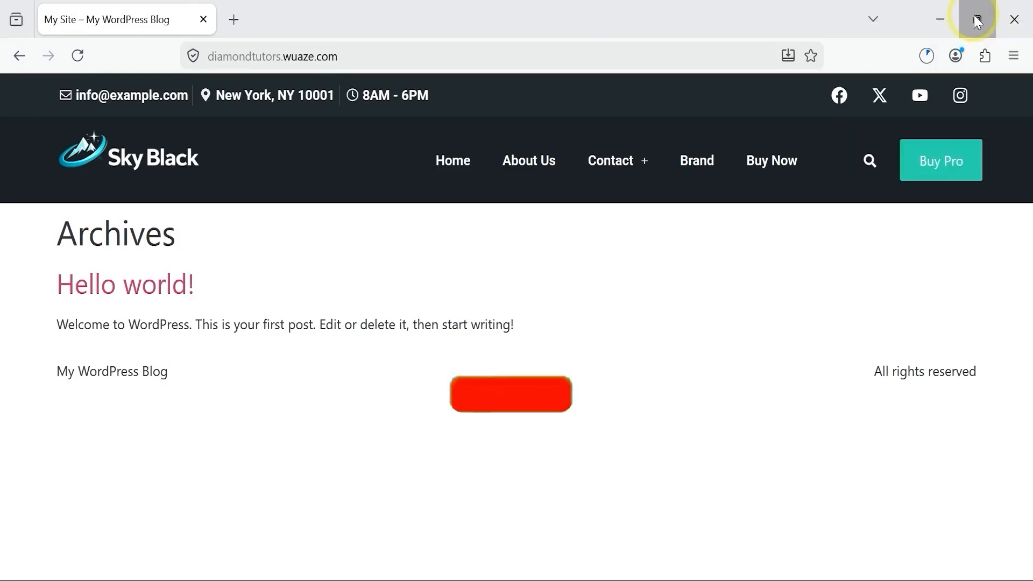
left_click(976, 20)
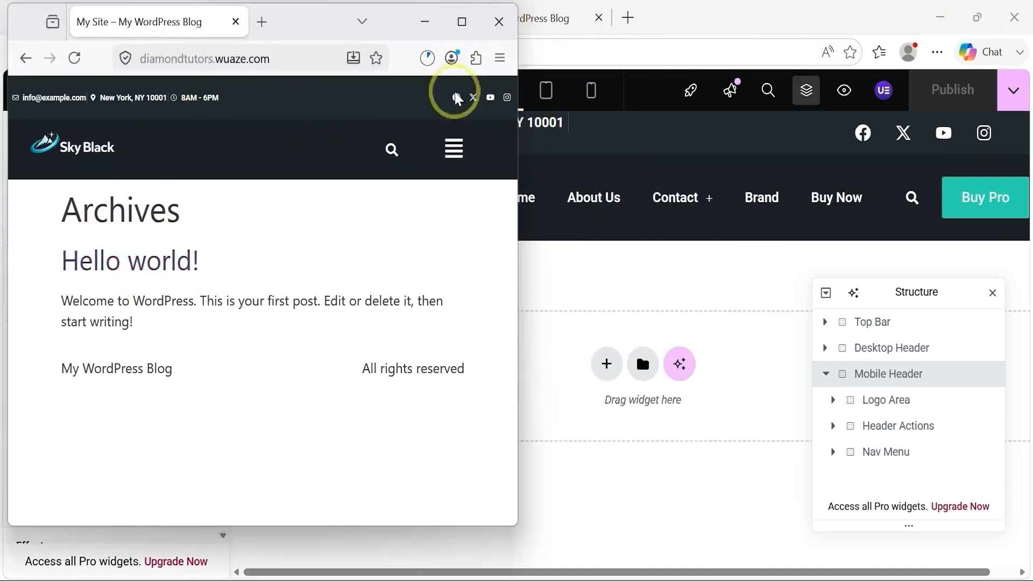
left_click(456, 148)
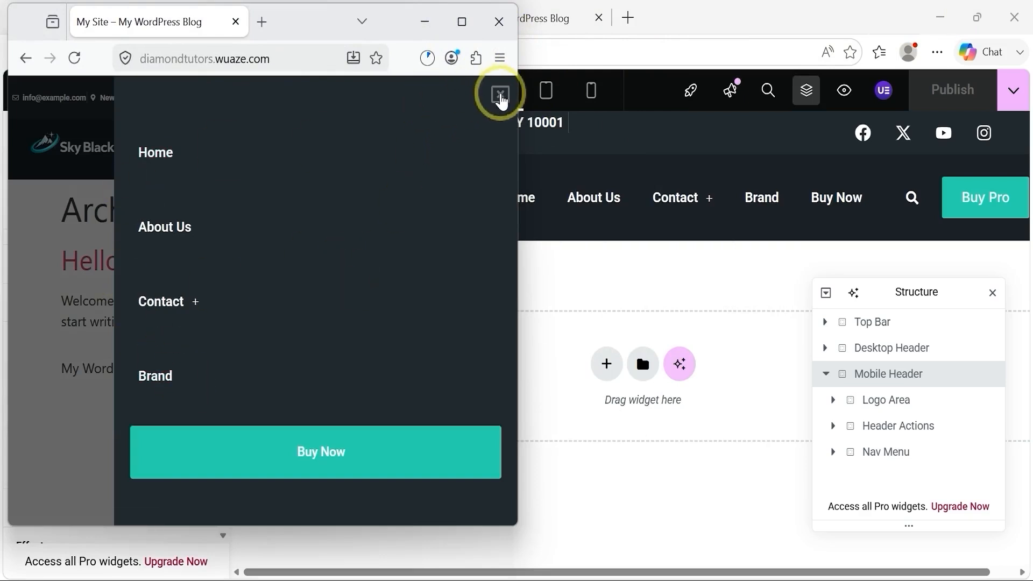
left_click(500, 95)
left_click(462, 23)
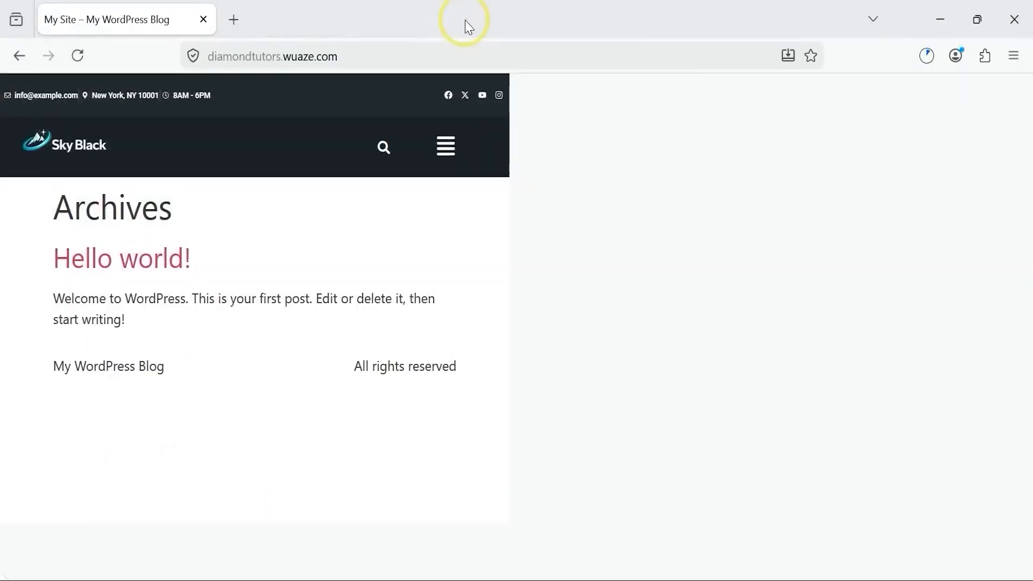